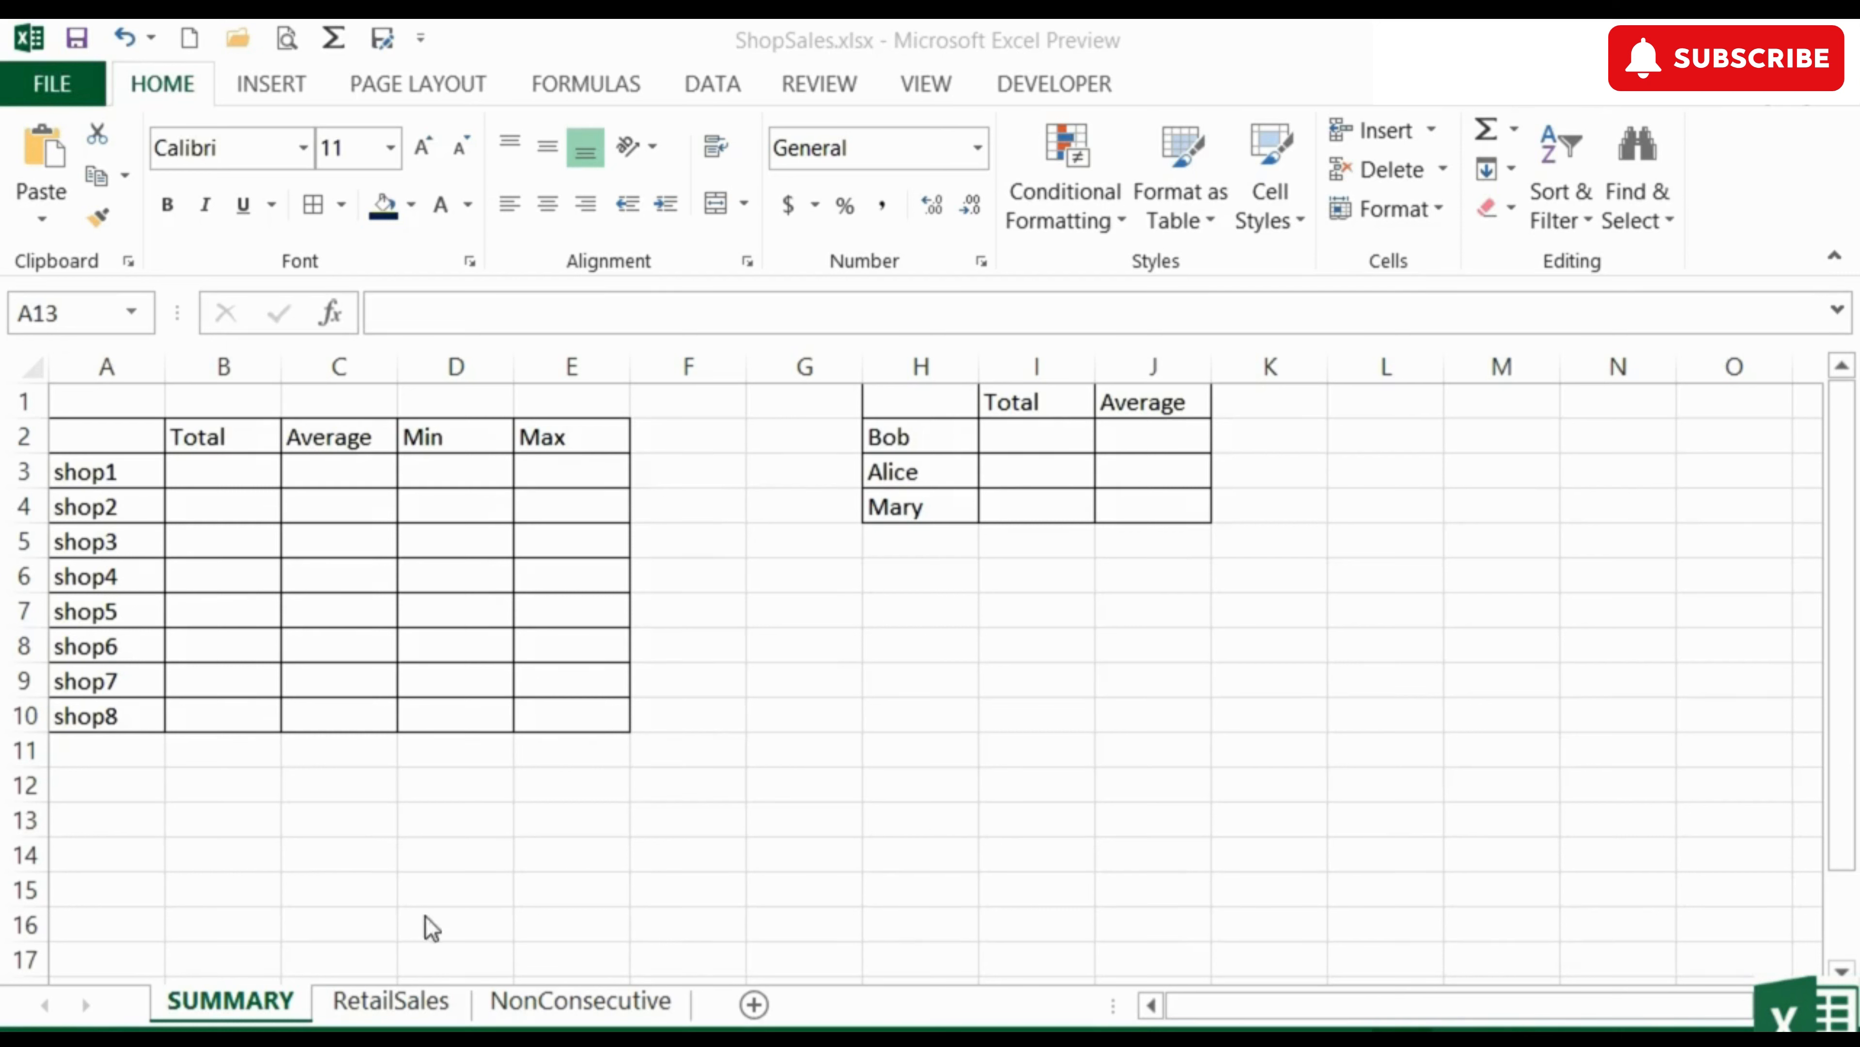
Look over the data on the RetailSales and NonConsecutive sheets, including NonConsecutive cells B2:F4, and return to the SUMMARY sheet
{"action": "left_click", "coordinate": [405, 1005]}
{"action": "left_click", "coordinate": [403, 1004]}
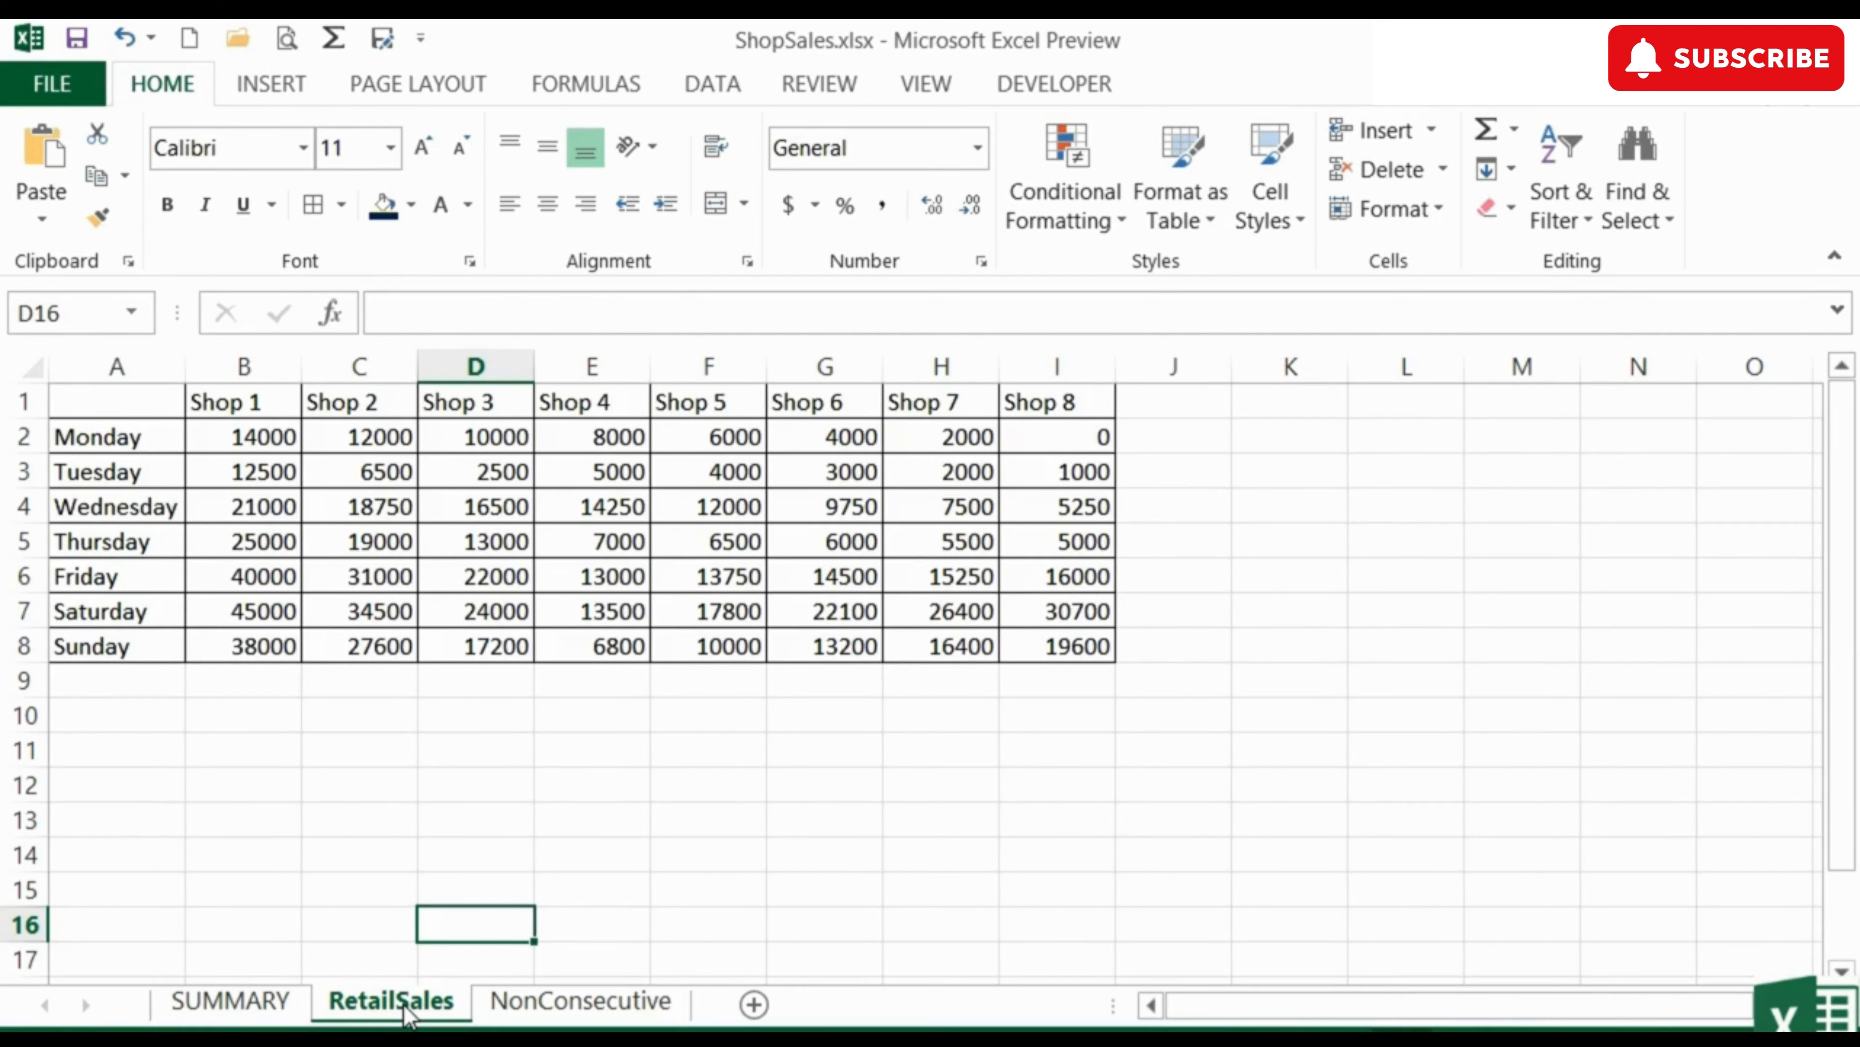
{"action": "left_click", "coordinate": [544, 1005]}
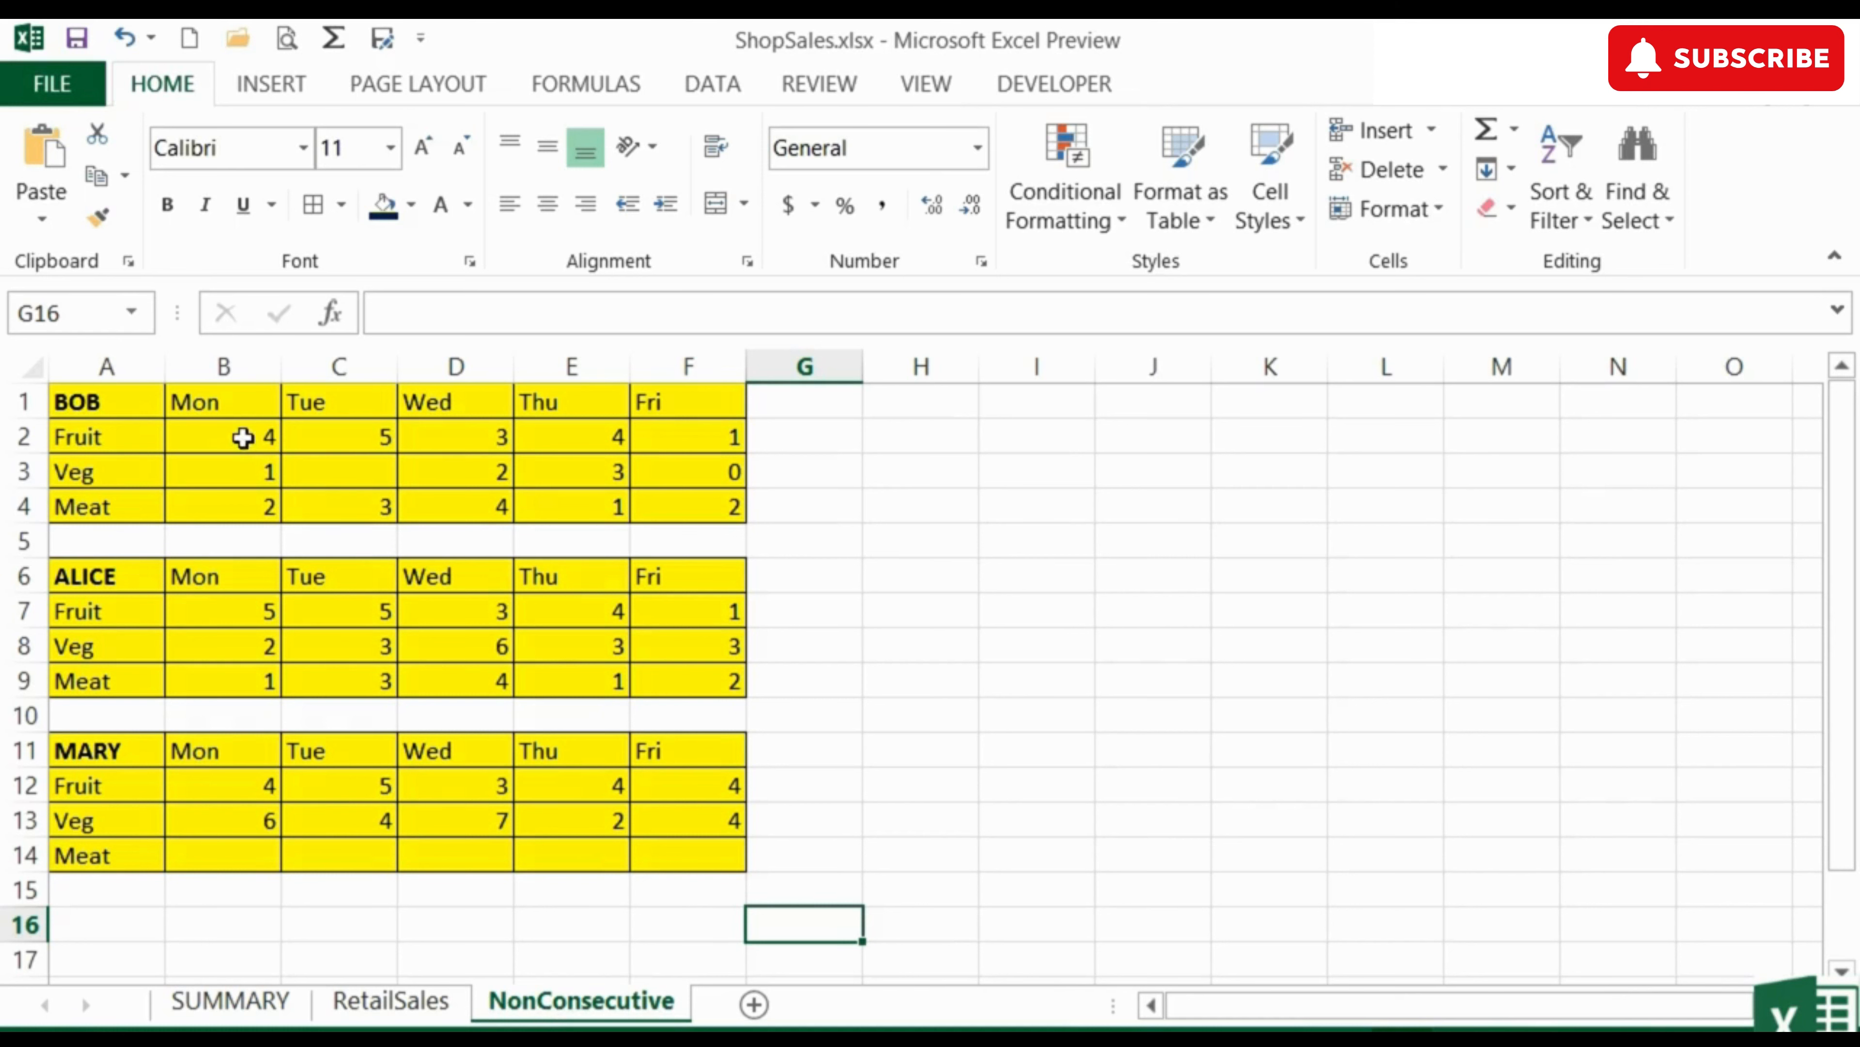
{"action": "left_click_drag", "start_coordinate": [249, 436], "coordinate": [678, 507]}
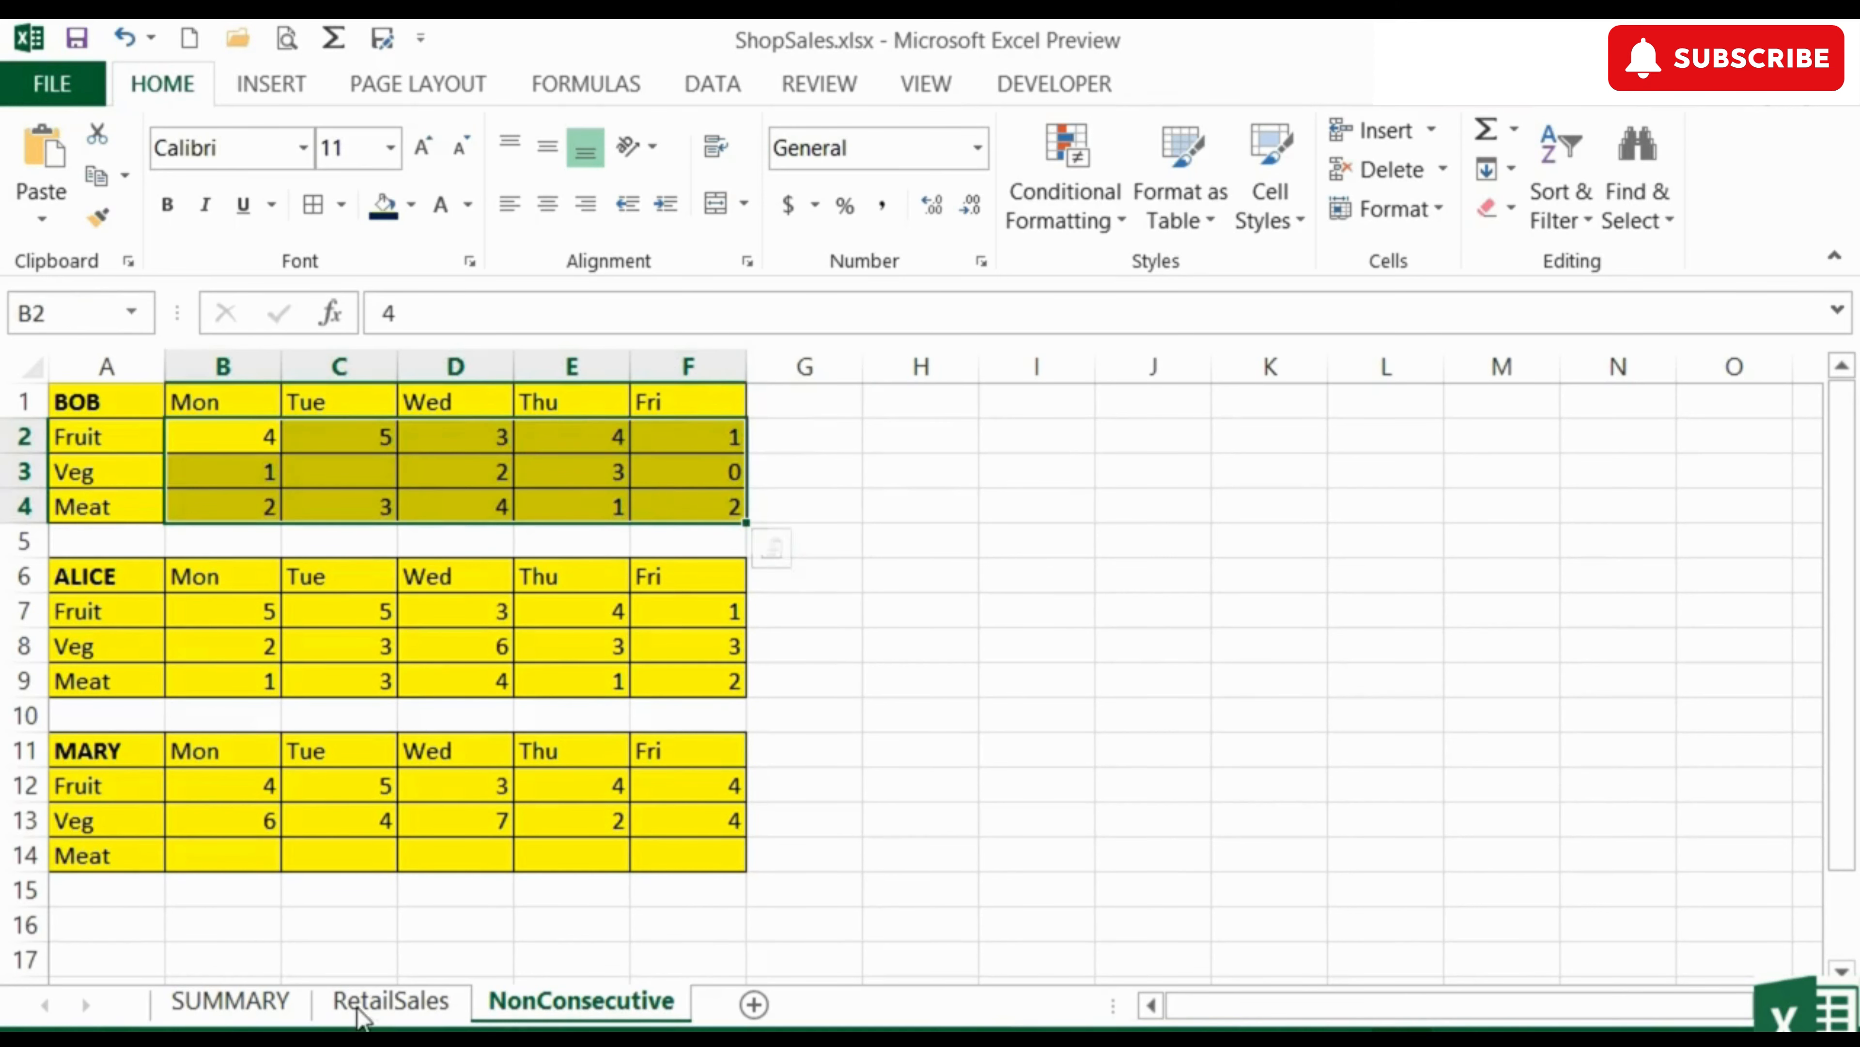
{"action": "left_click", "coordinate": [231, 1002]}
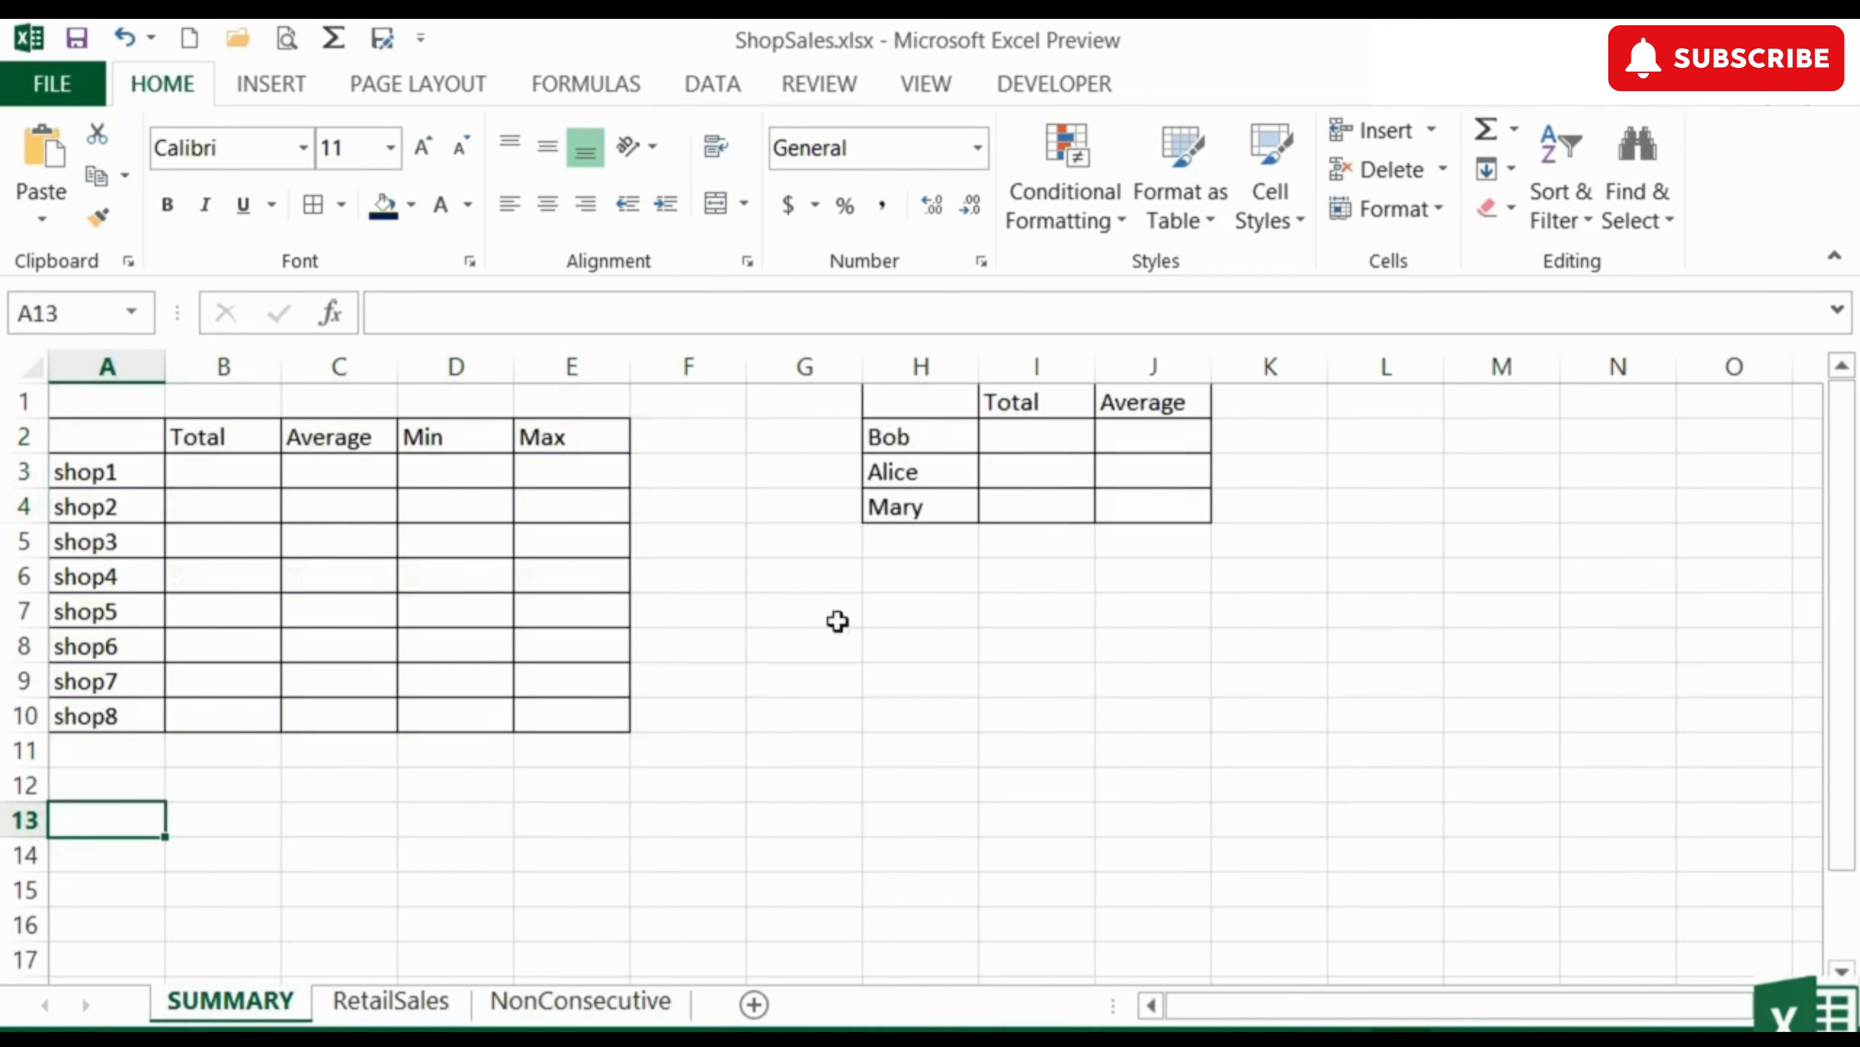
Enter a SUM formula in SUMMARY cell K2 that totals the range NonConsecutive!B2:F4
{"action": "left_click", "coordinate": [1272, 446]}
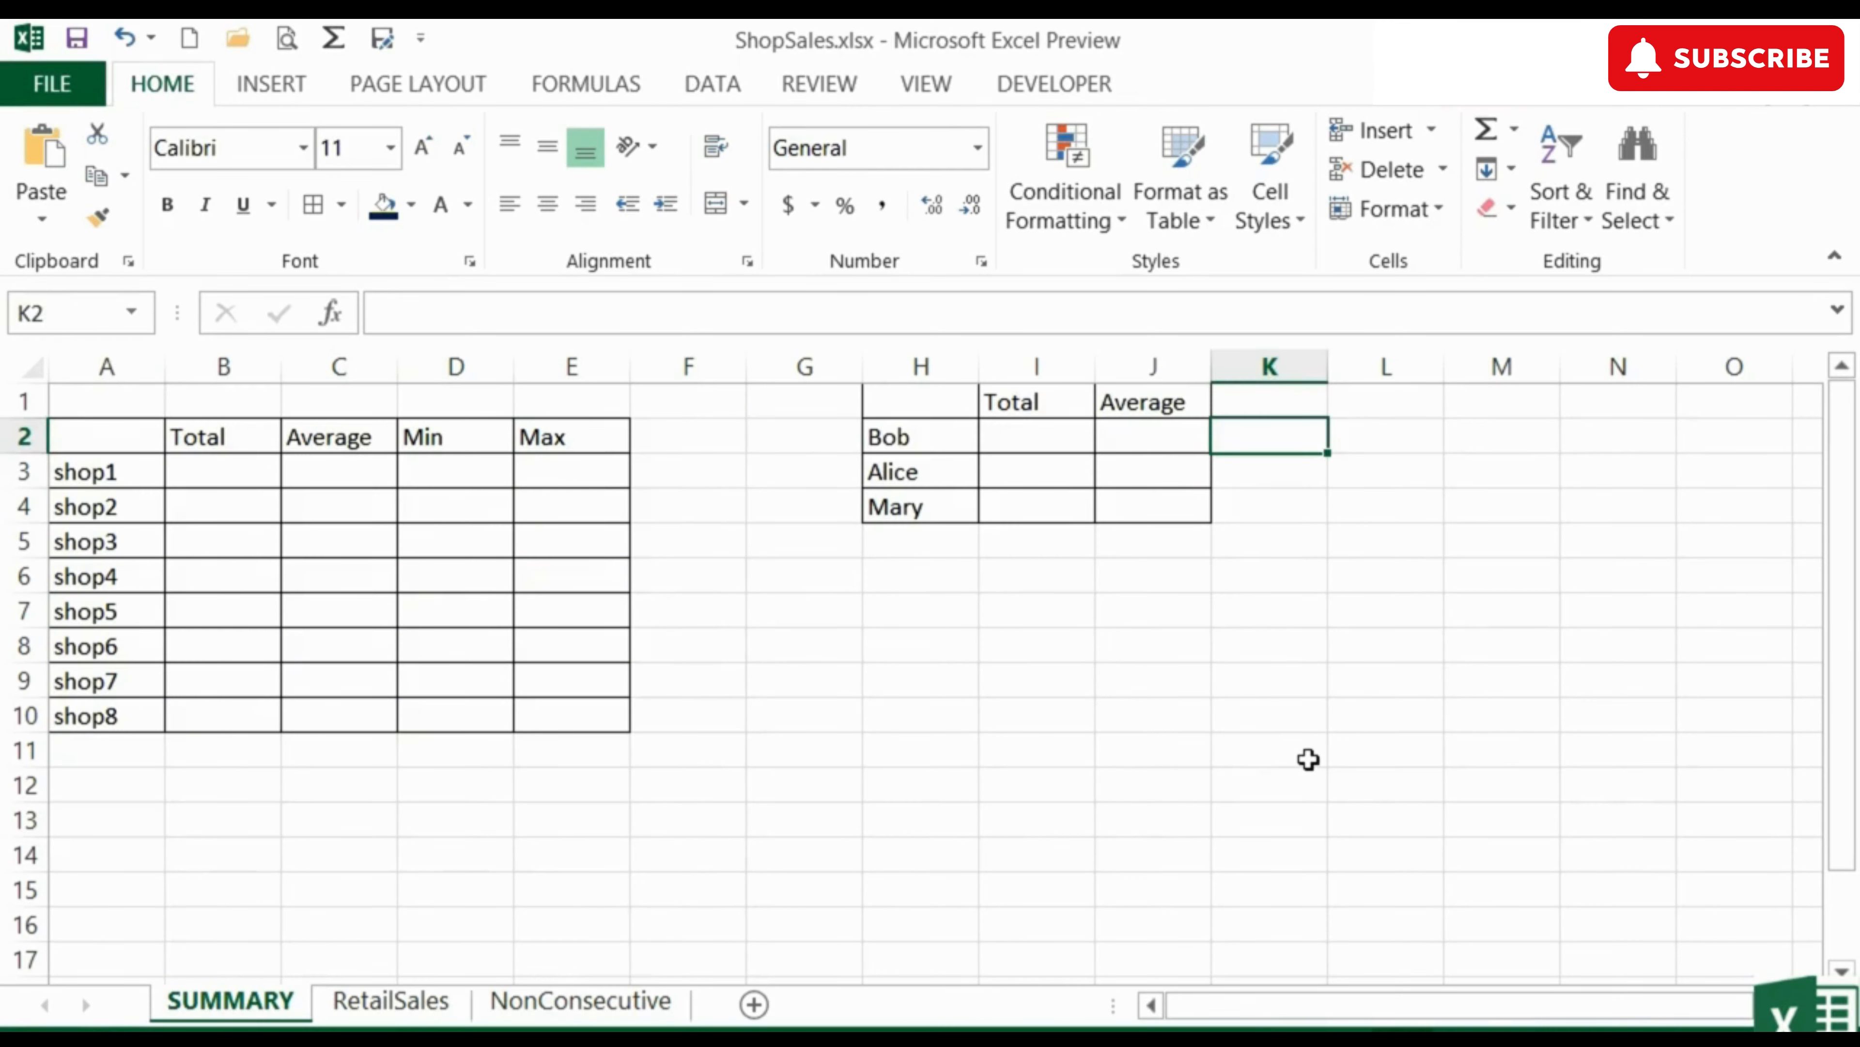
{"action": "type", "text": "=sum("}
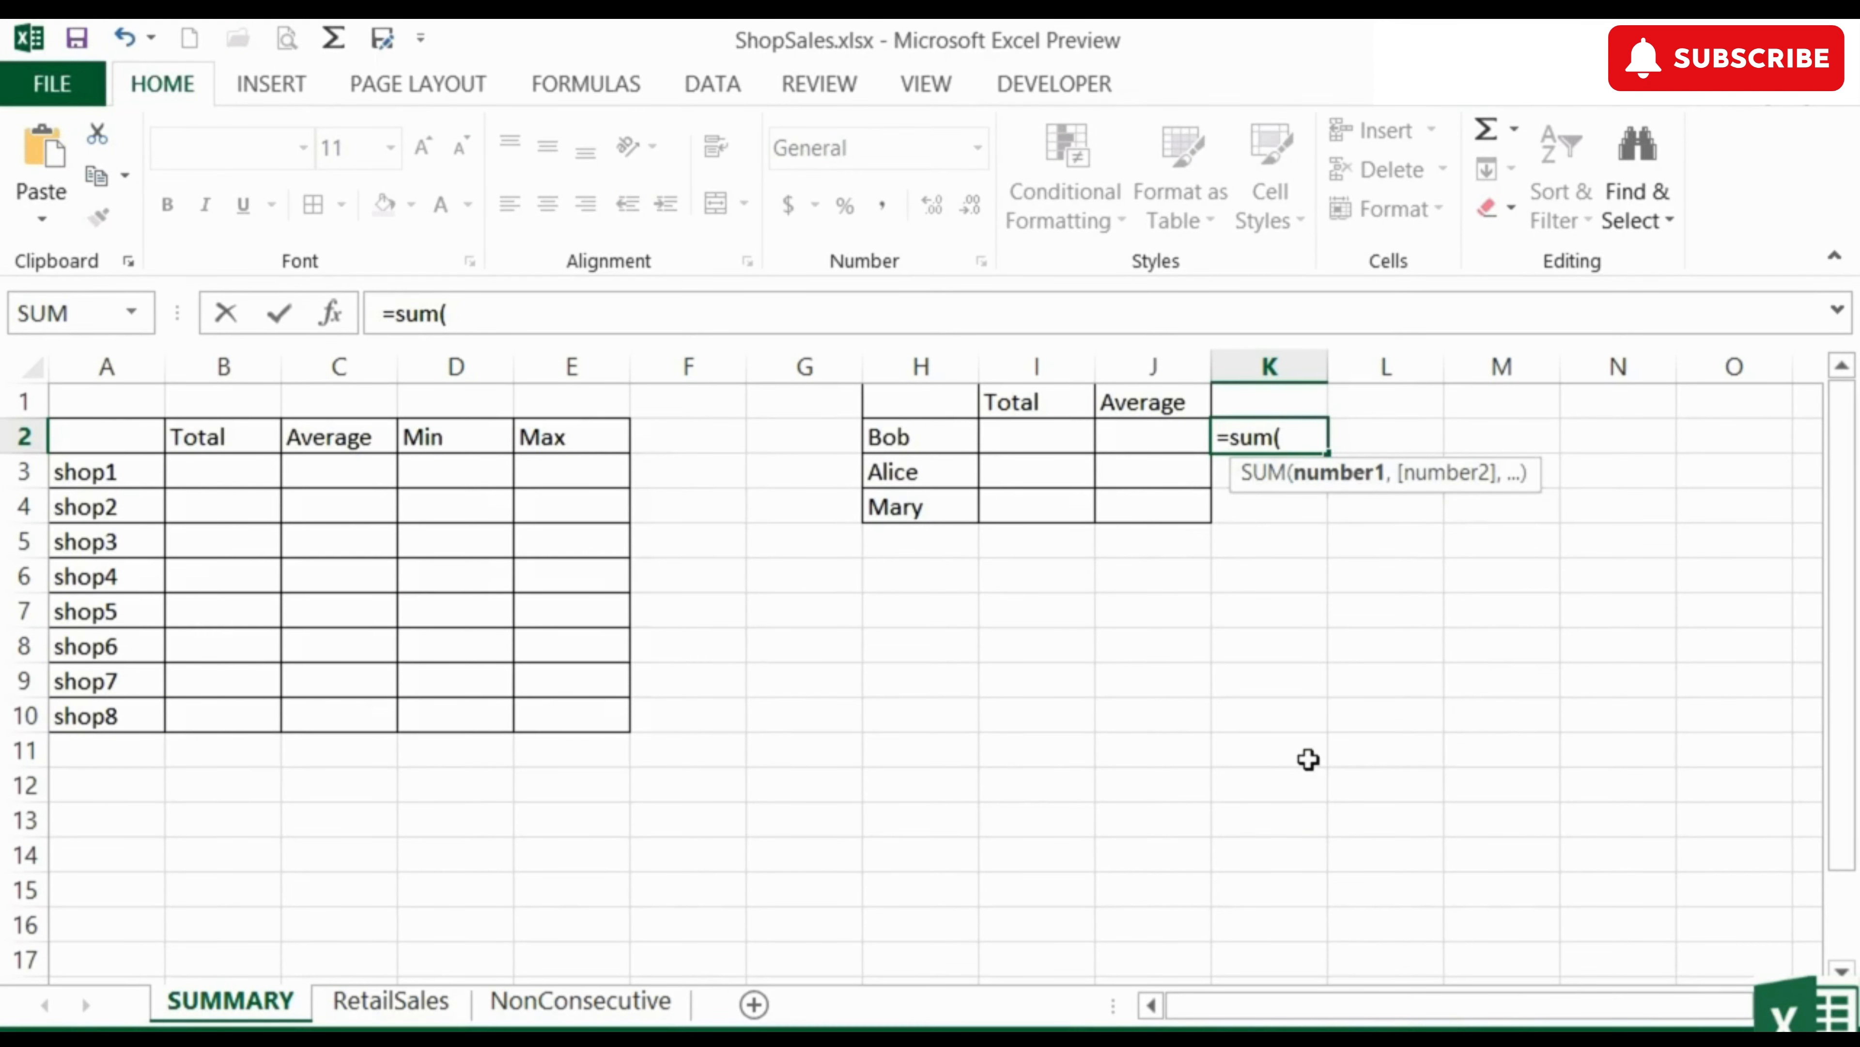
{"action": "left_click", "coordinate": [581, 1002]}
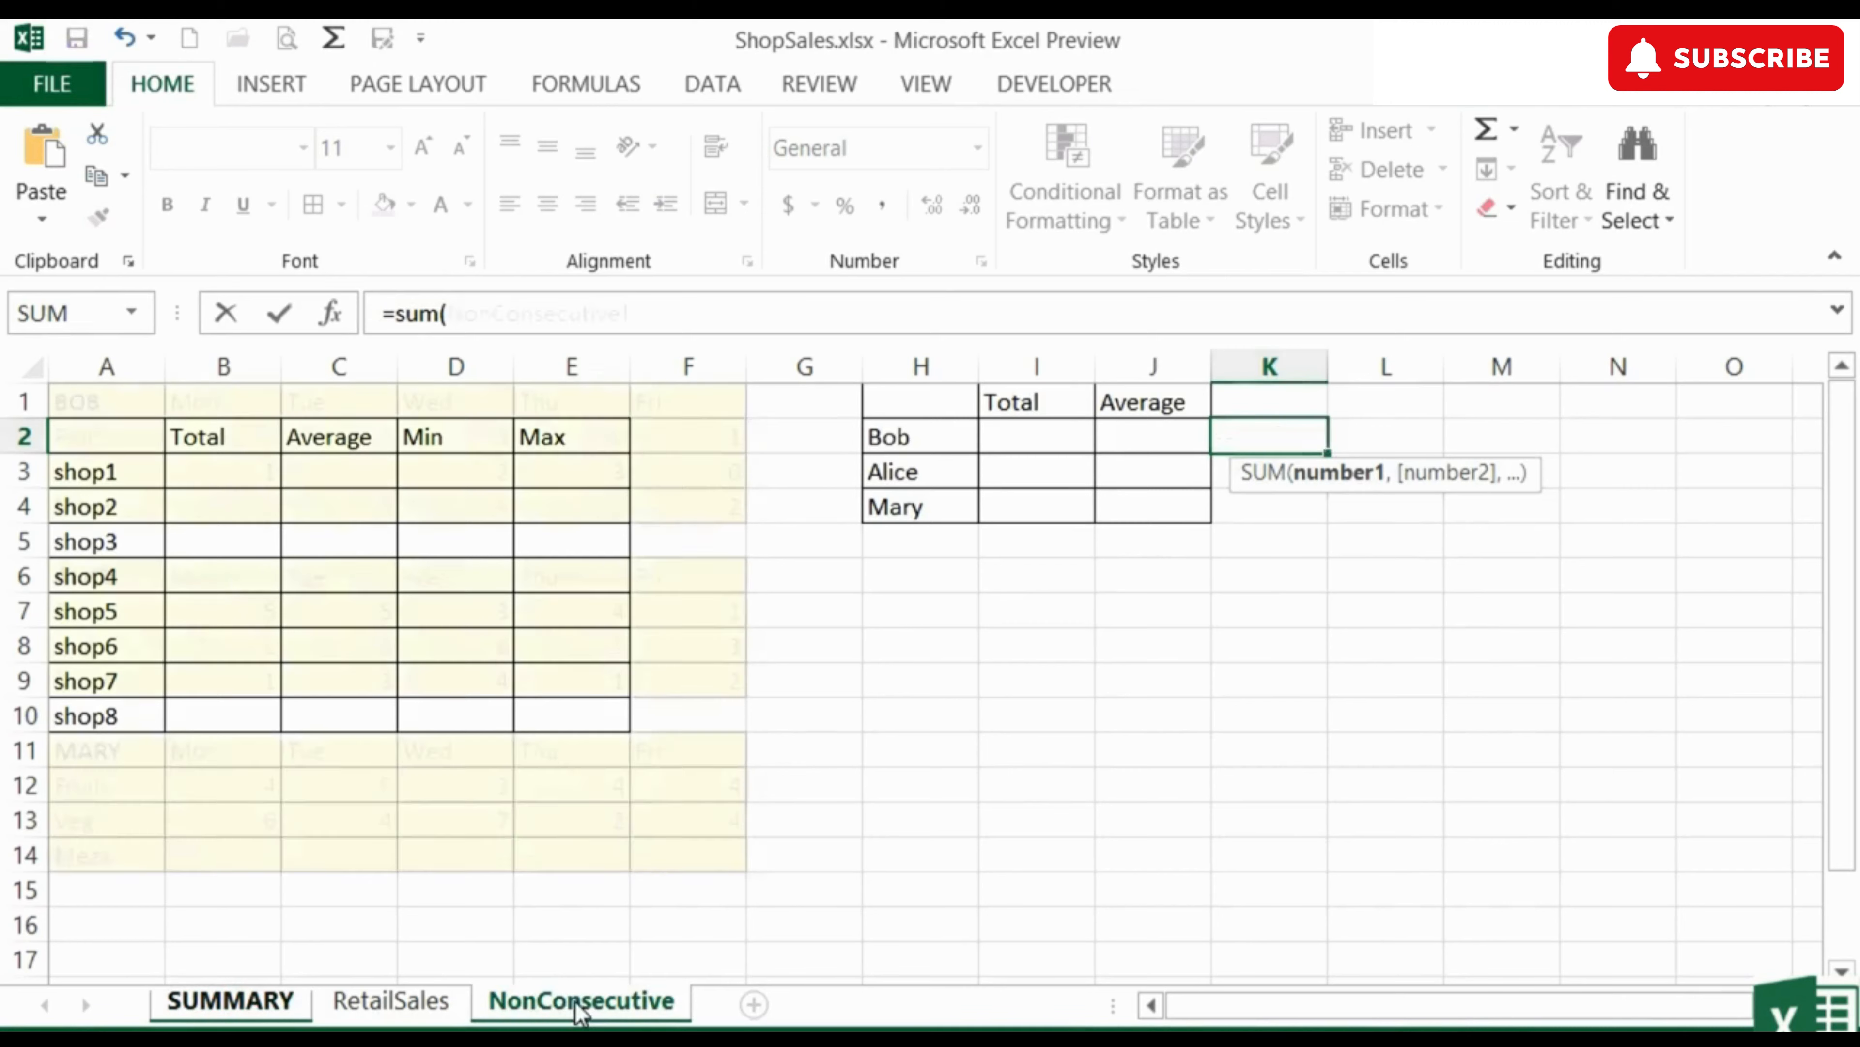
{"action": "left_click_drag", "start_coordinate": [257, 433], "coordinate": [684, 518]}
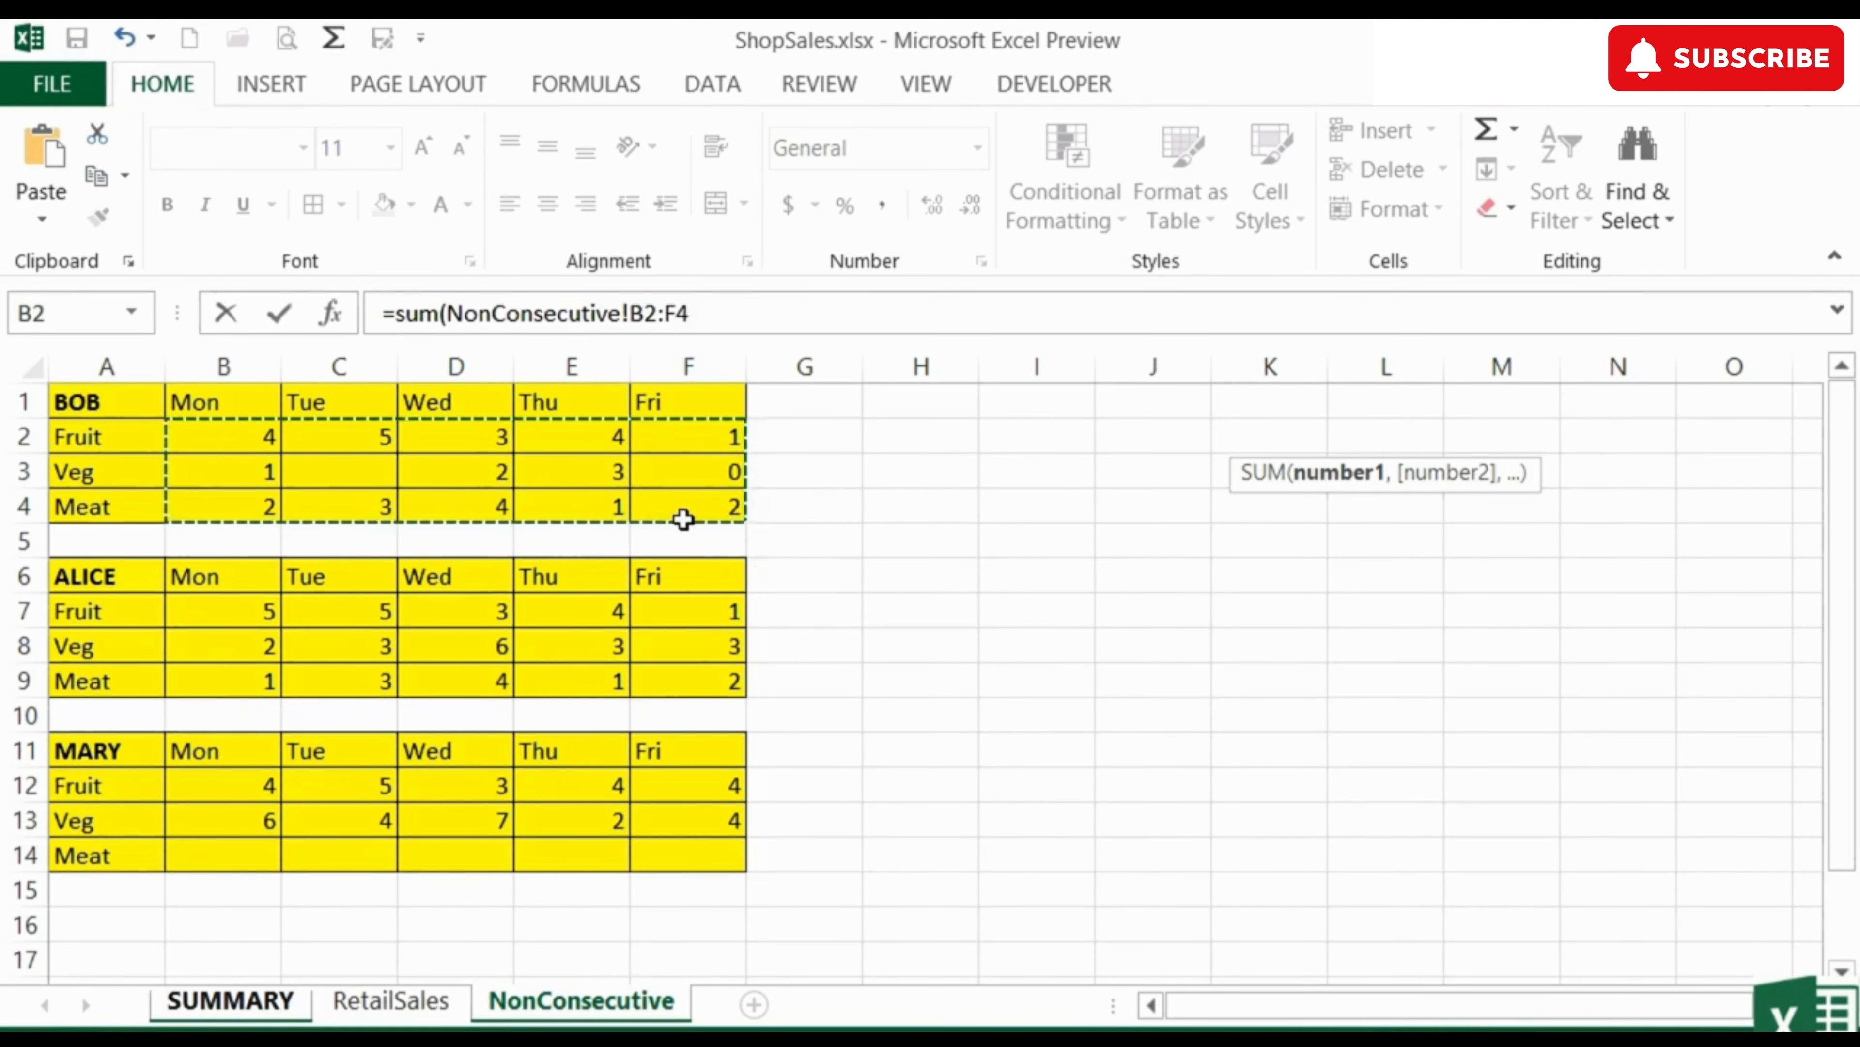
{"action": "key", "text": "Return"}
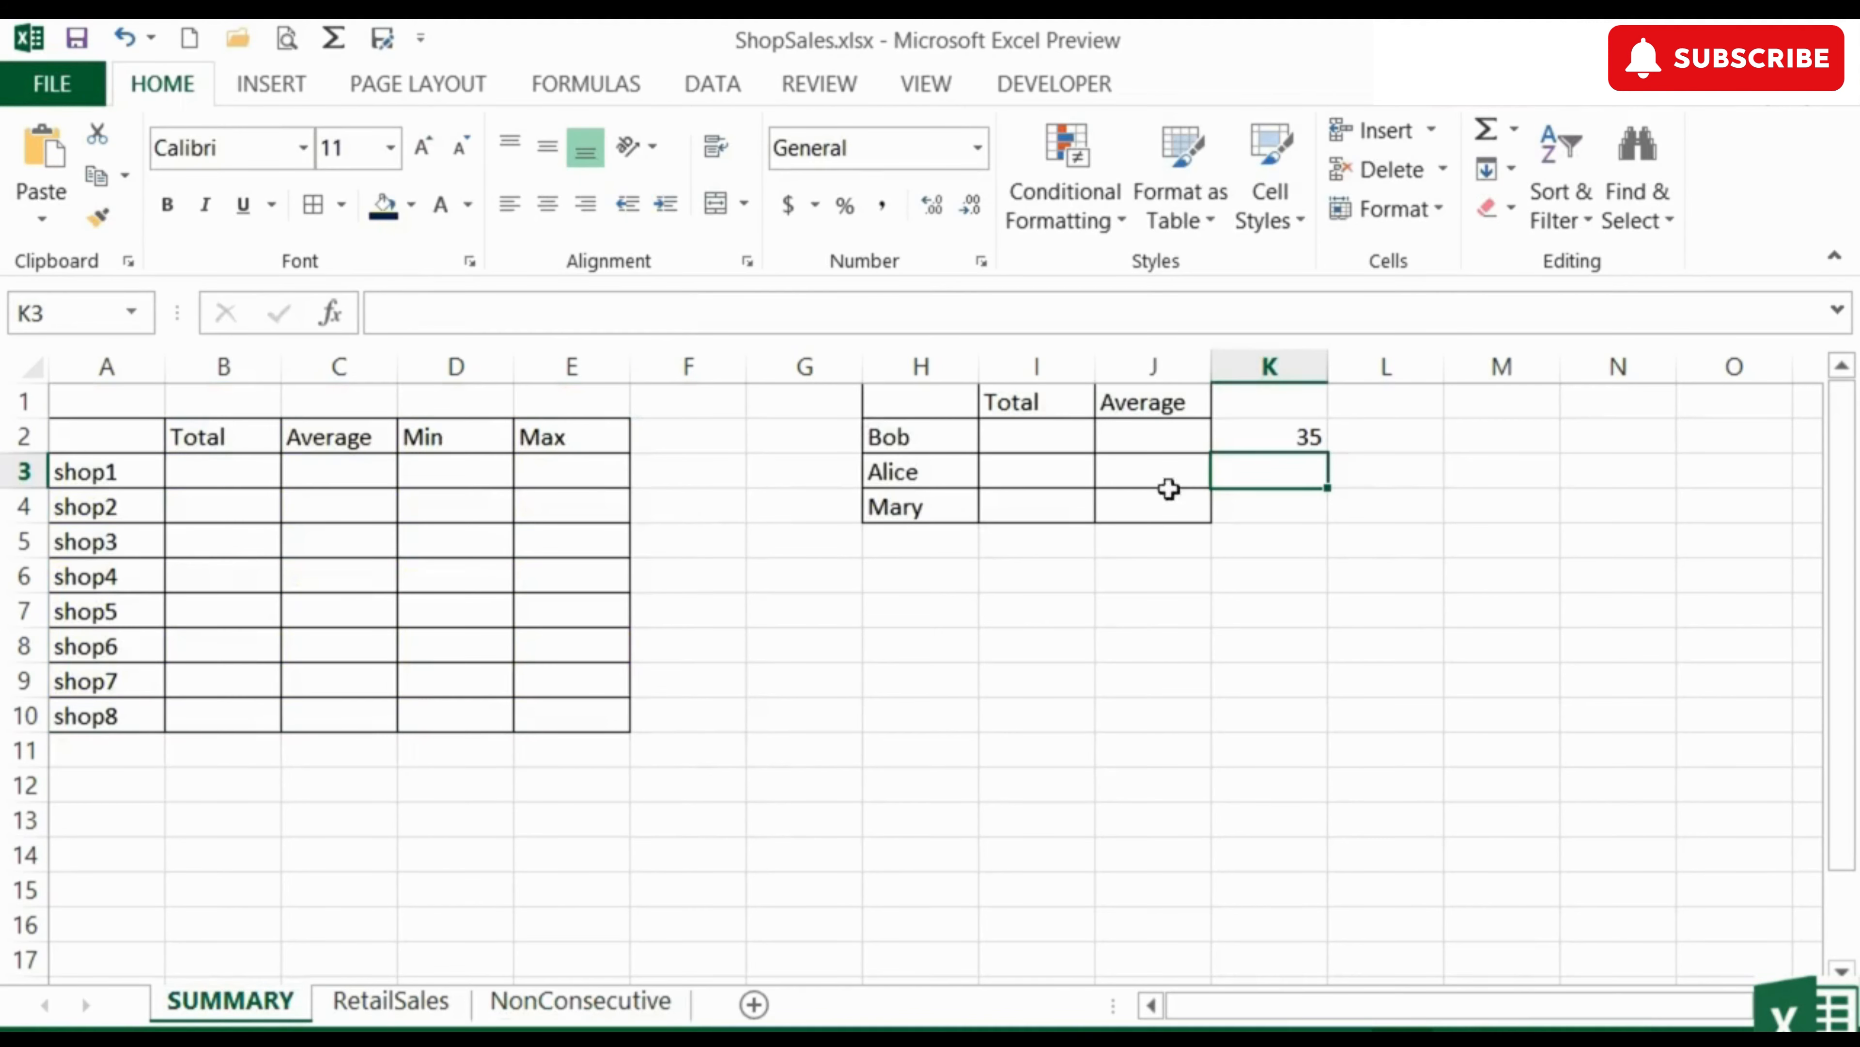
Turn the formula in K2 into displayed text by prefixing it with an apostrophe
{"action": "left_click", "coordinate": [1289, 438]}
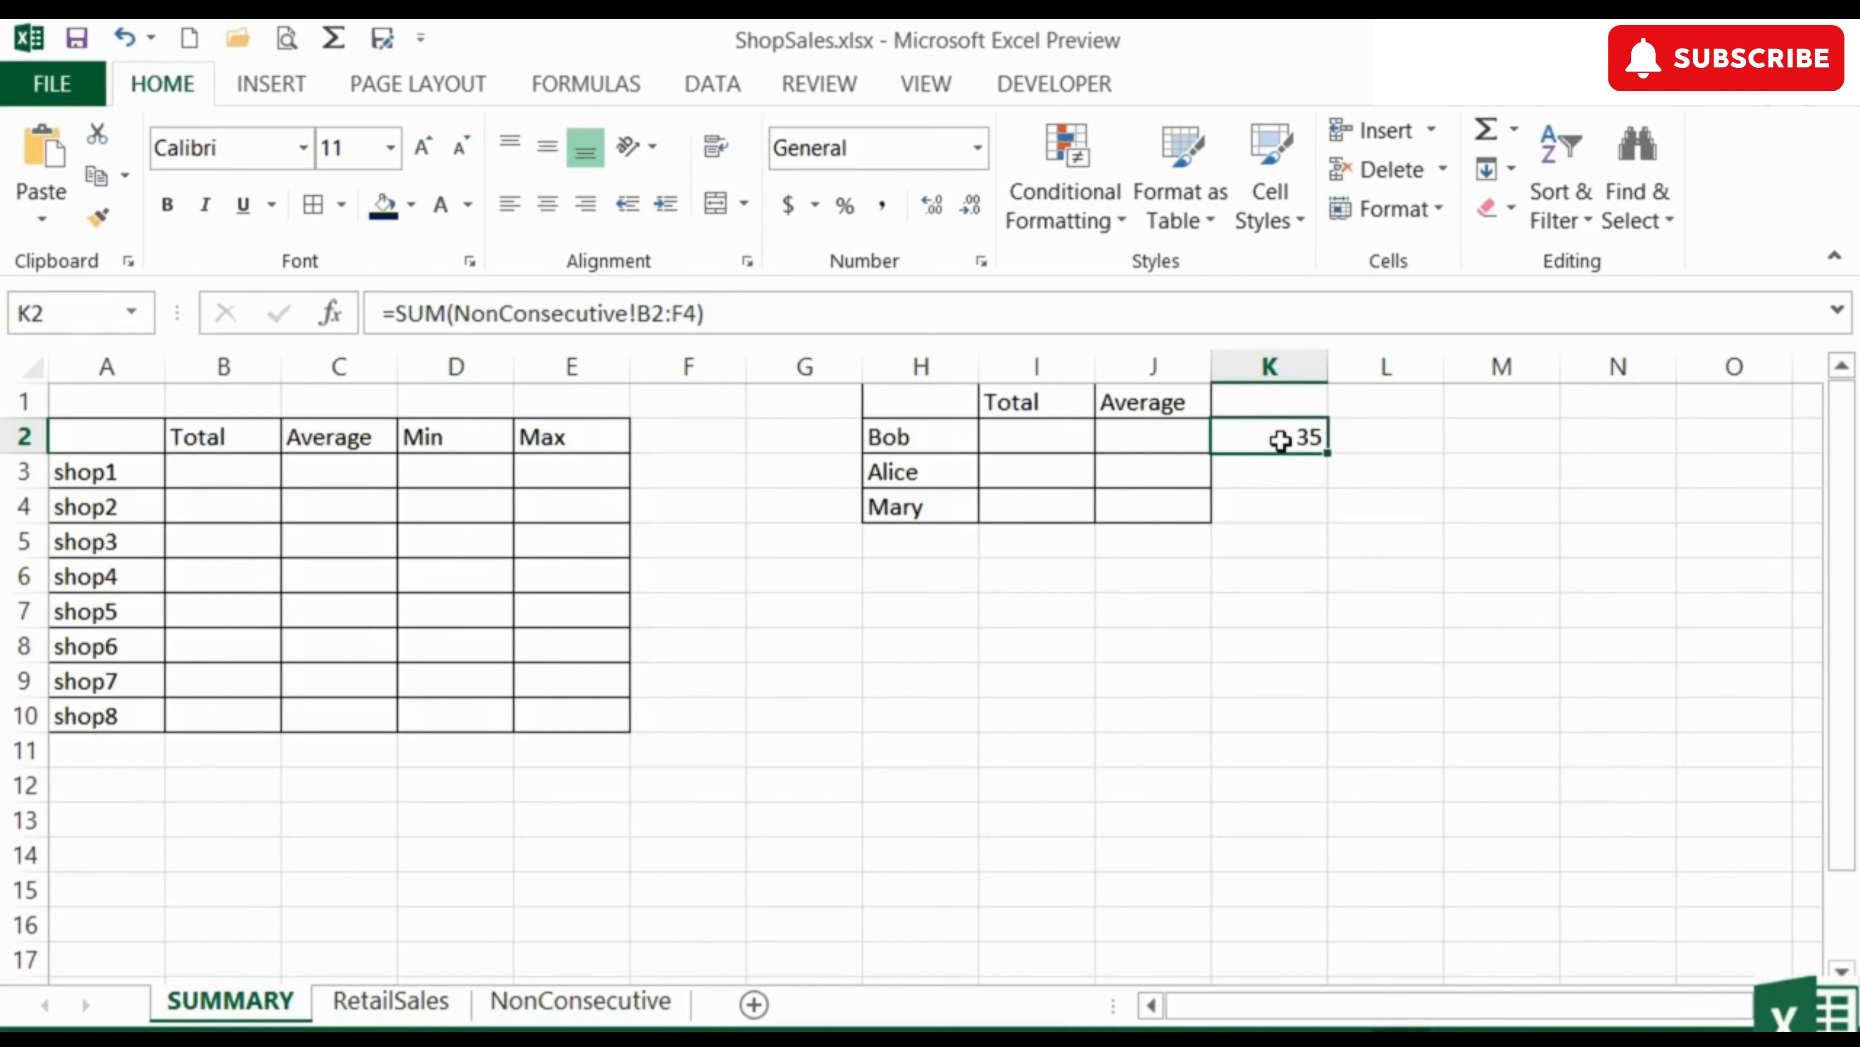
{"action": "left_click", "coordinate": [388, 314]}
{"action": "left_click", "coordinate": [387, 313]}
{"action": "type", "text": "'"}
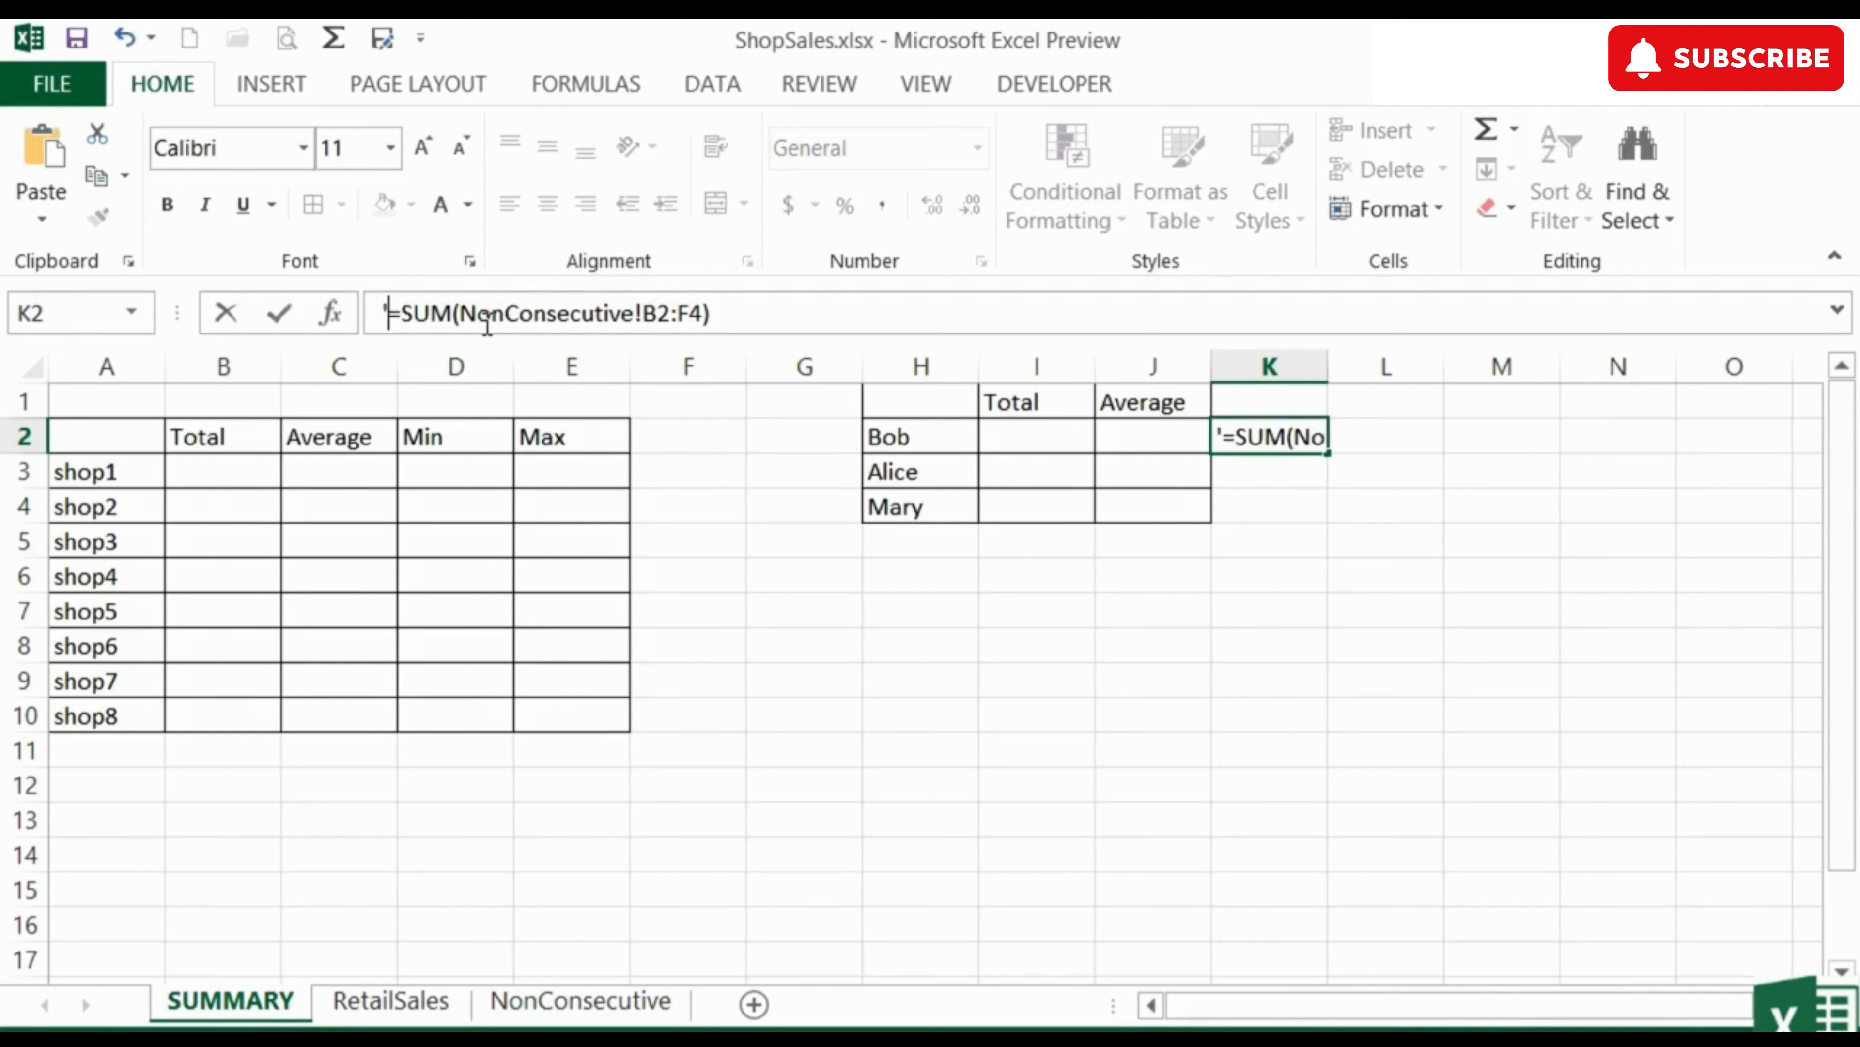
{"action": "key", "text": "Return"}
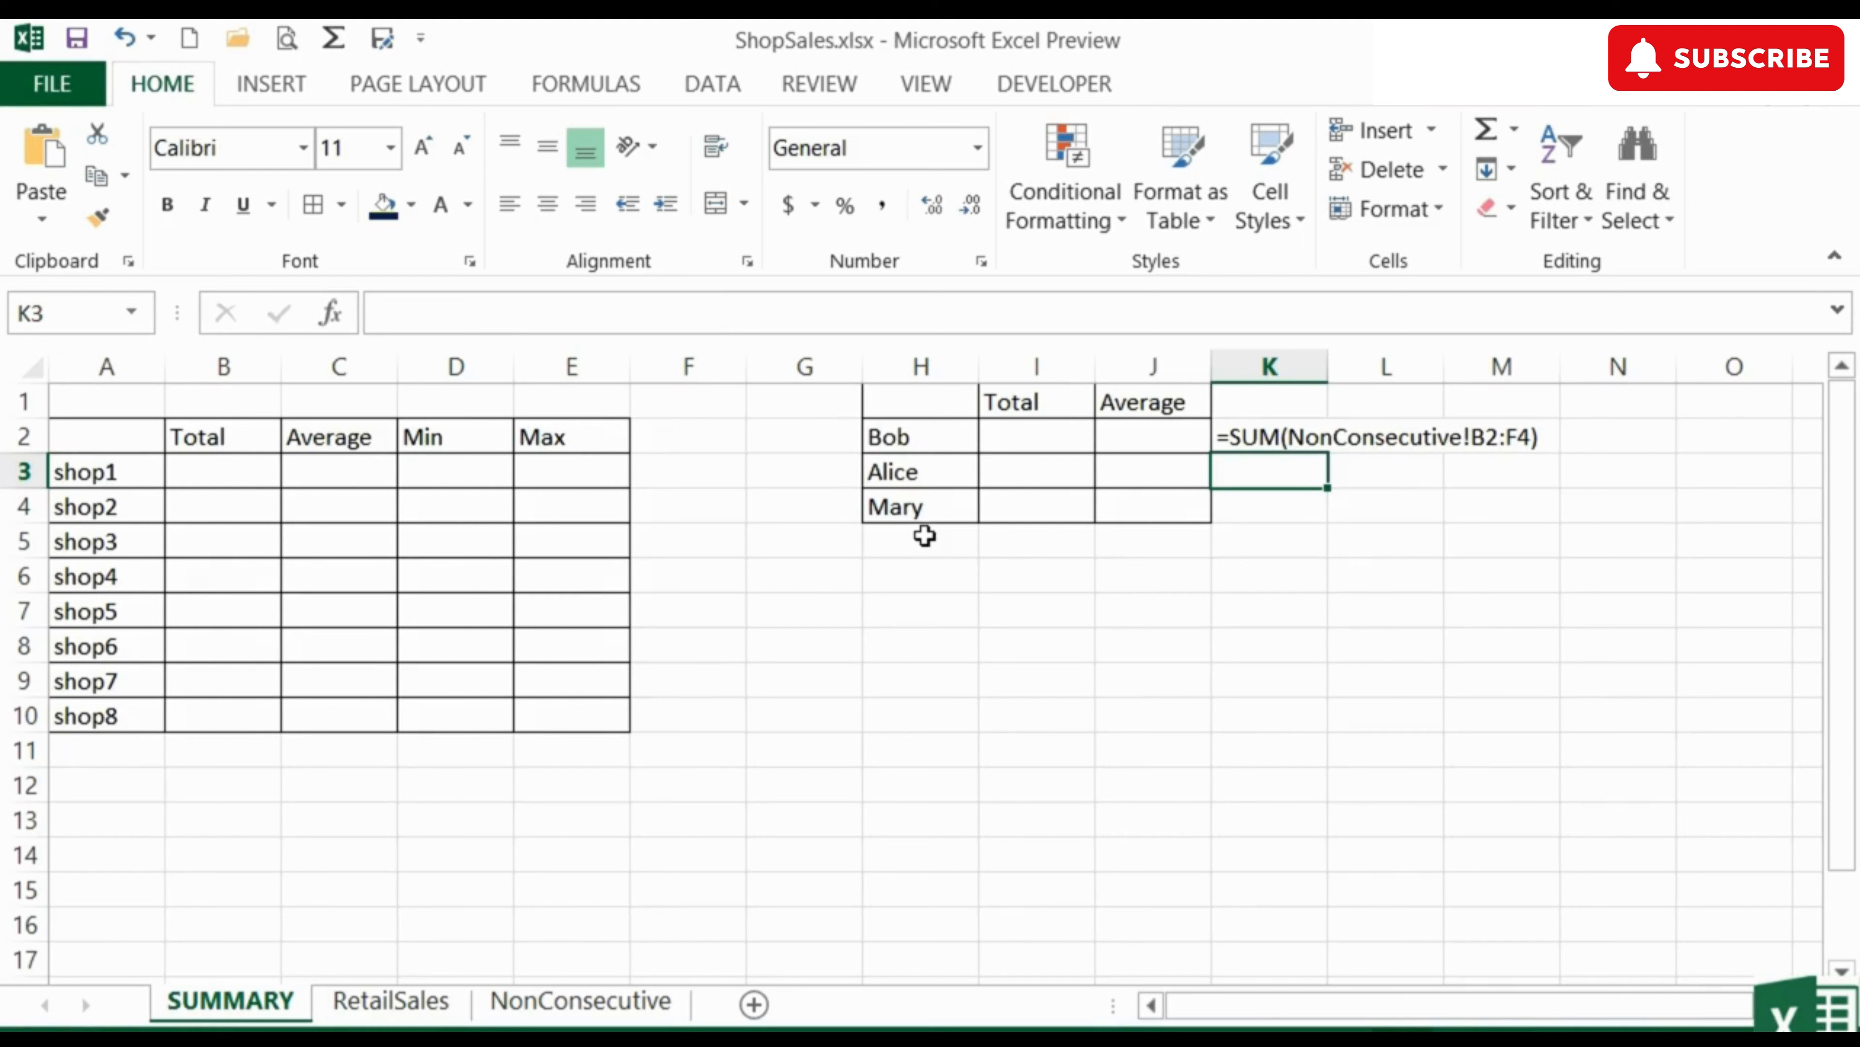
Name the range B2:F4 on the NonConsecutive sheet after the person heading that table, in lowercase
{"action": "left_click", "coordinate": [617, 1007]}
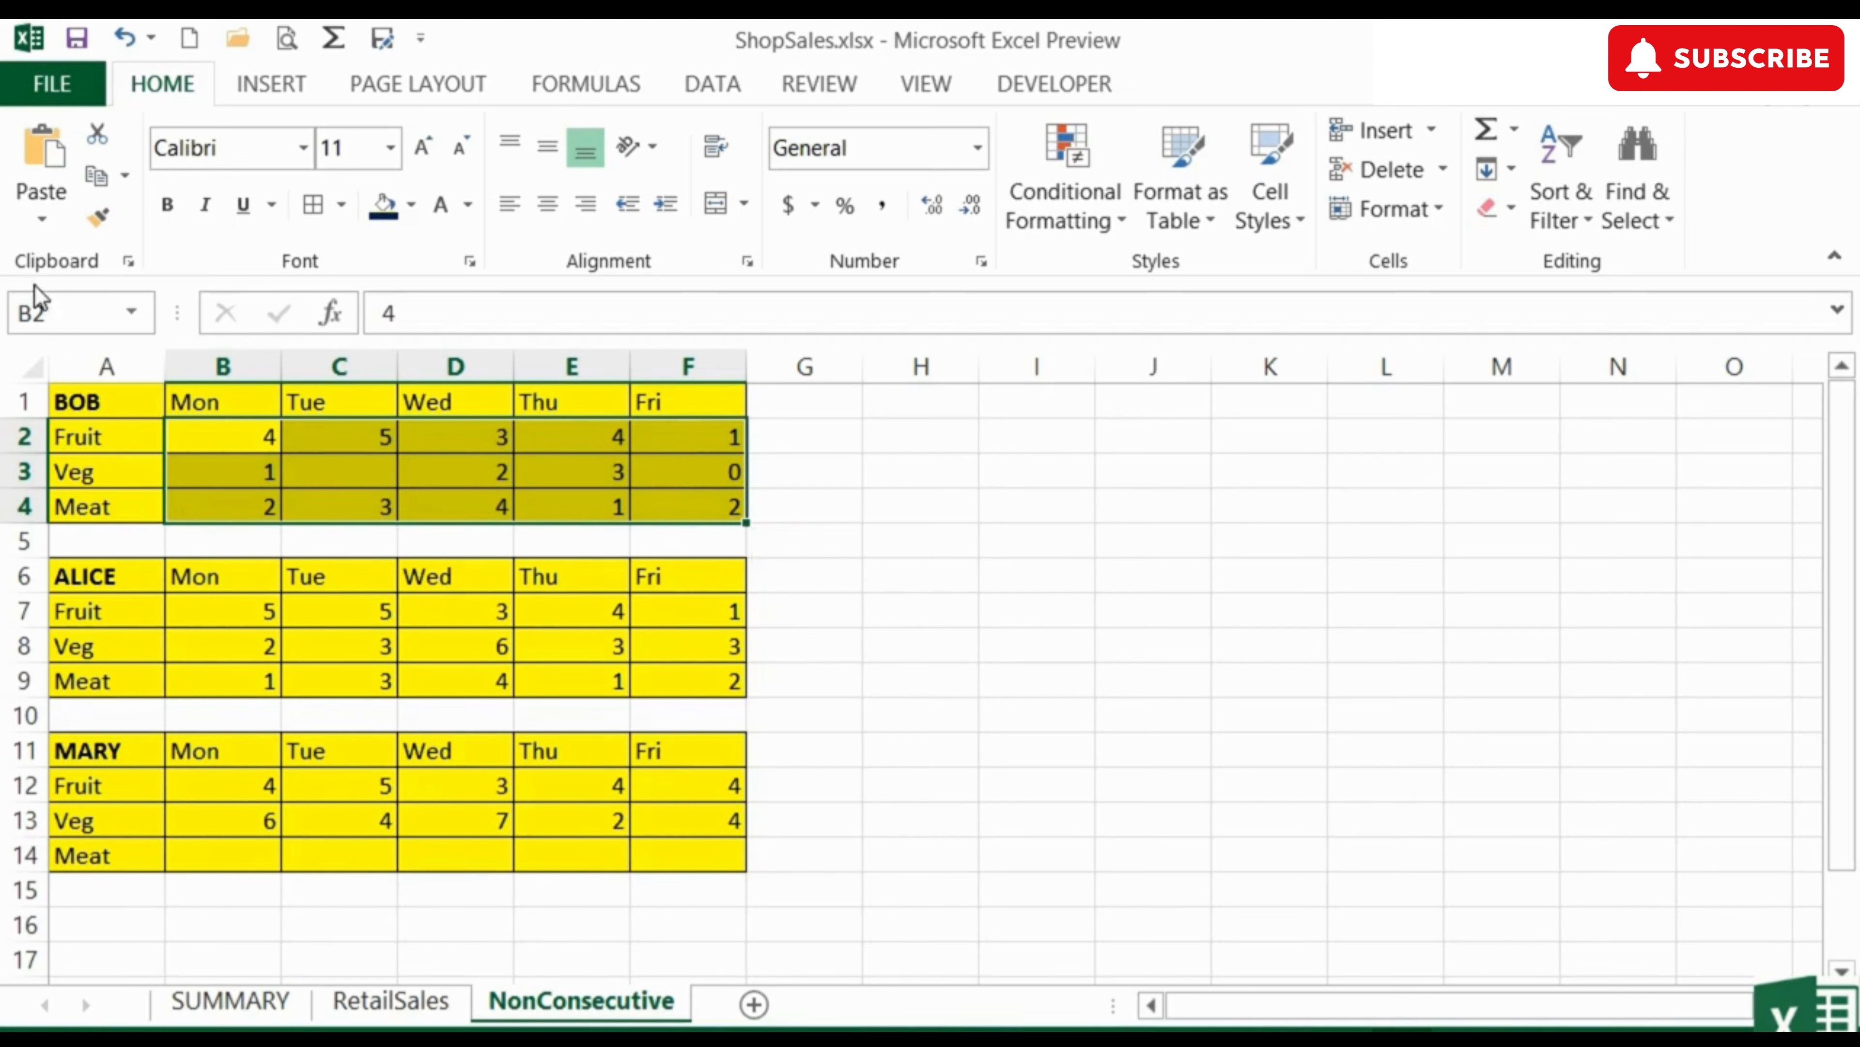
{"action": "left_click", "coordinate": [71, 312]}
{"action": "key", "text": "BackSpace"}
{"action": "type", "text": "bob"}
{"action": "key", "text": "Return"}
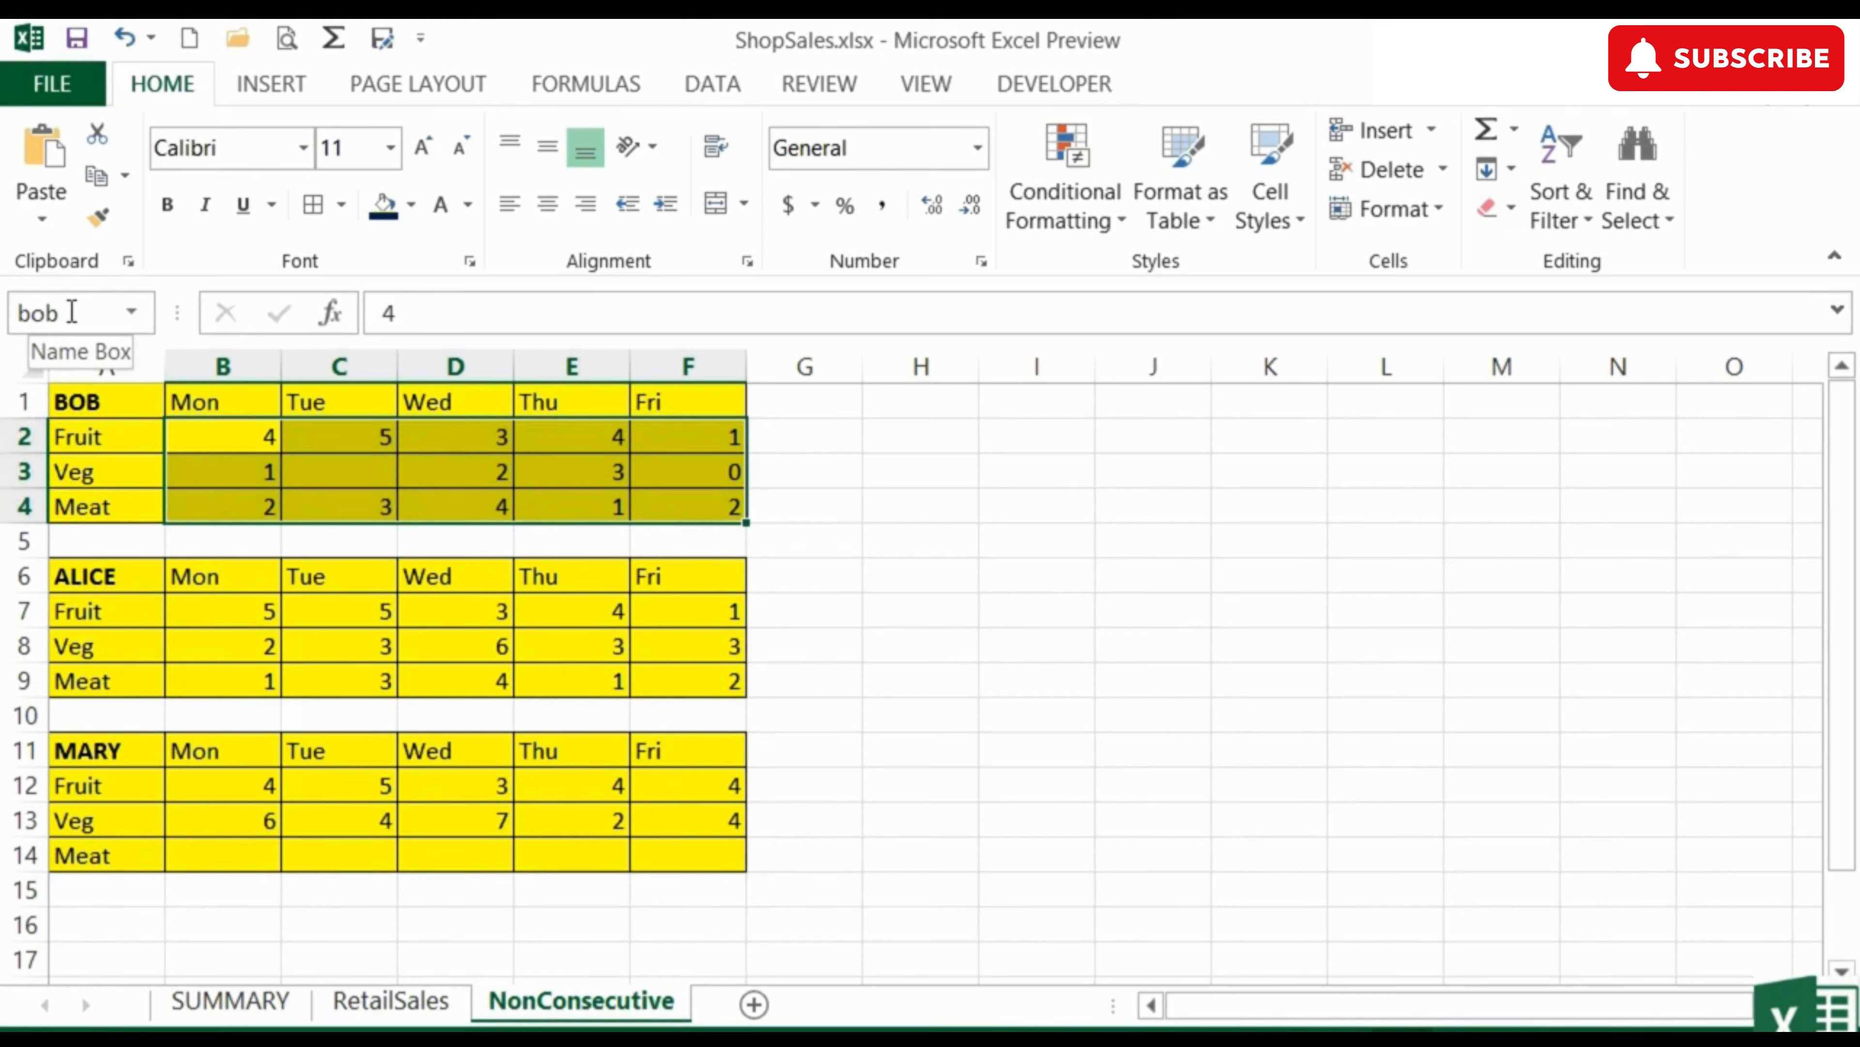
Check the new range name by deselecting the cells and jumping back to B2:F4 through the defined name
{"action": "left_click", "coordinate": [1185, 640]}
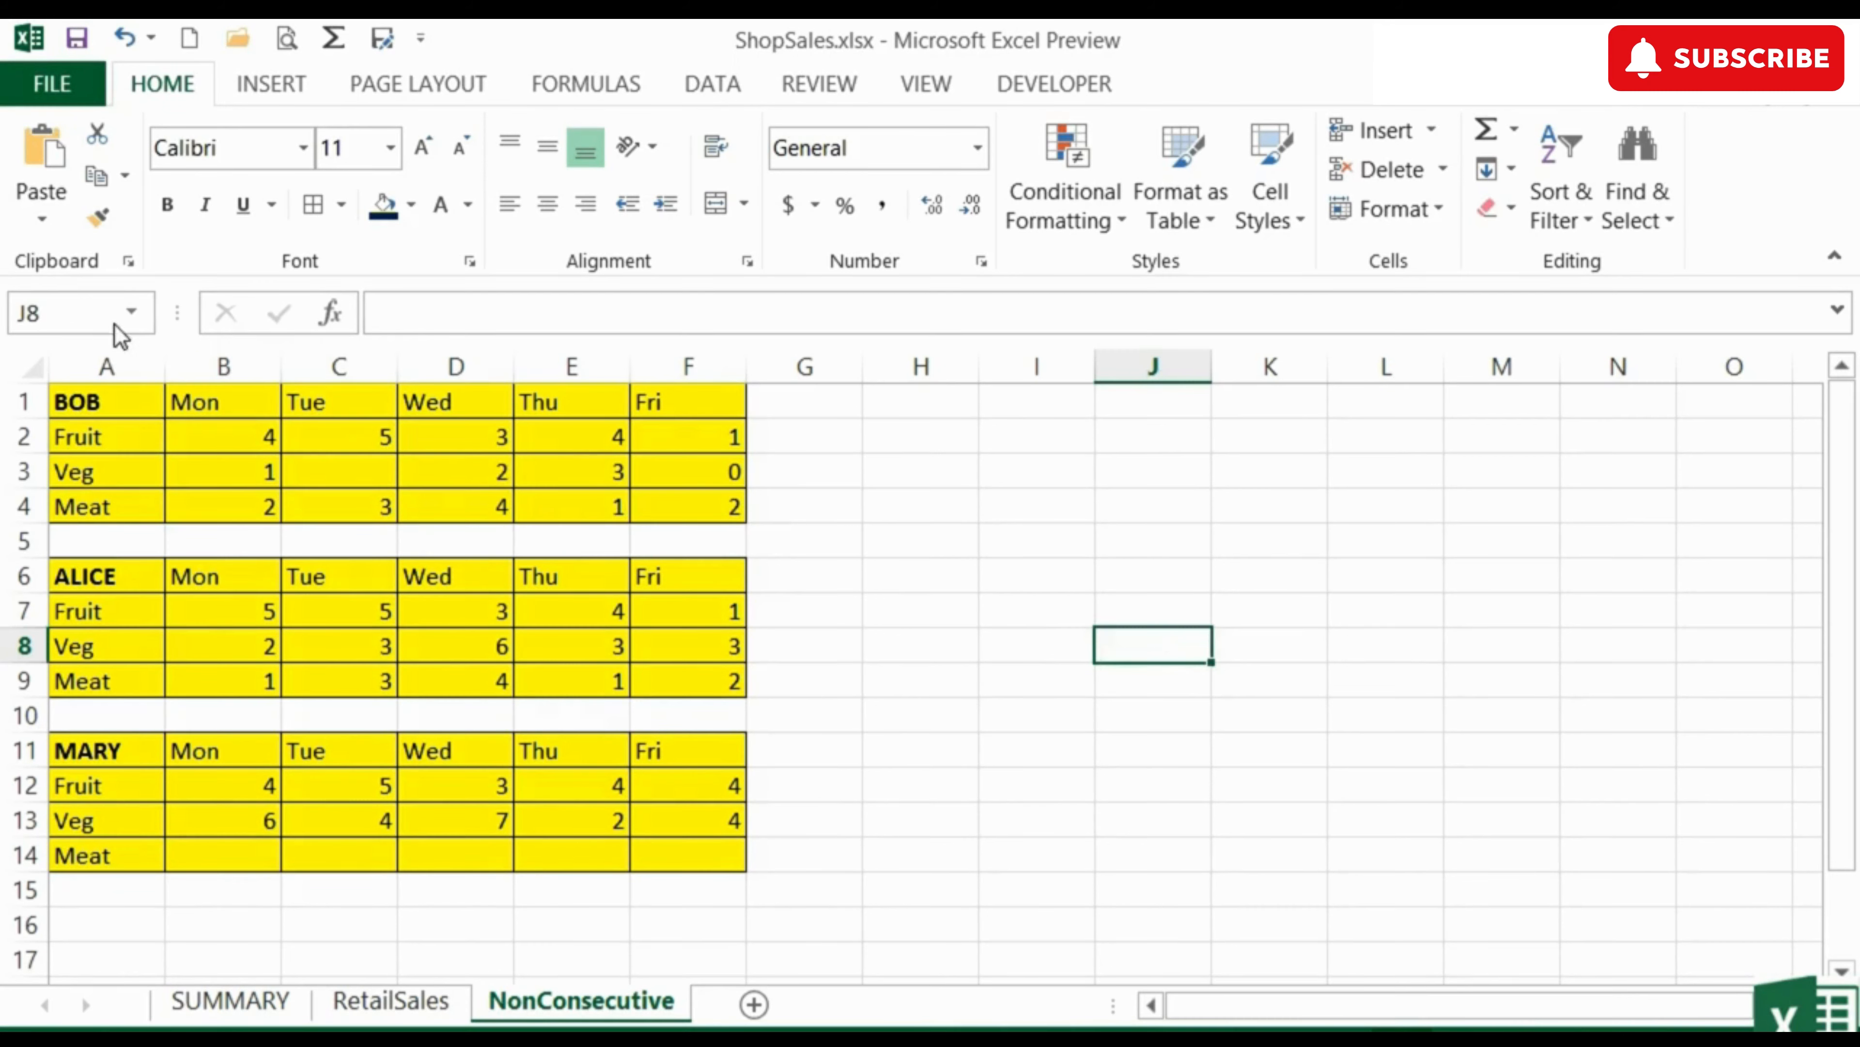
{"action": "left_click", "coordinate": [132, 312]}
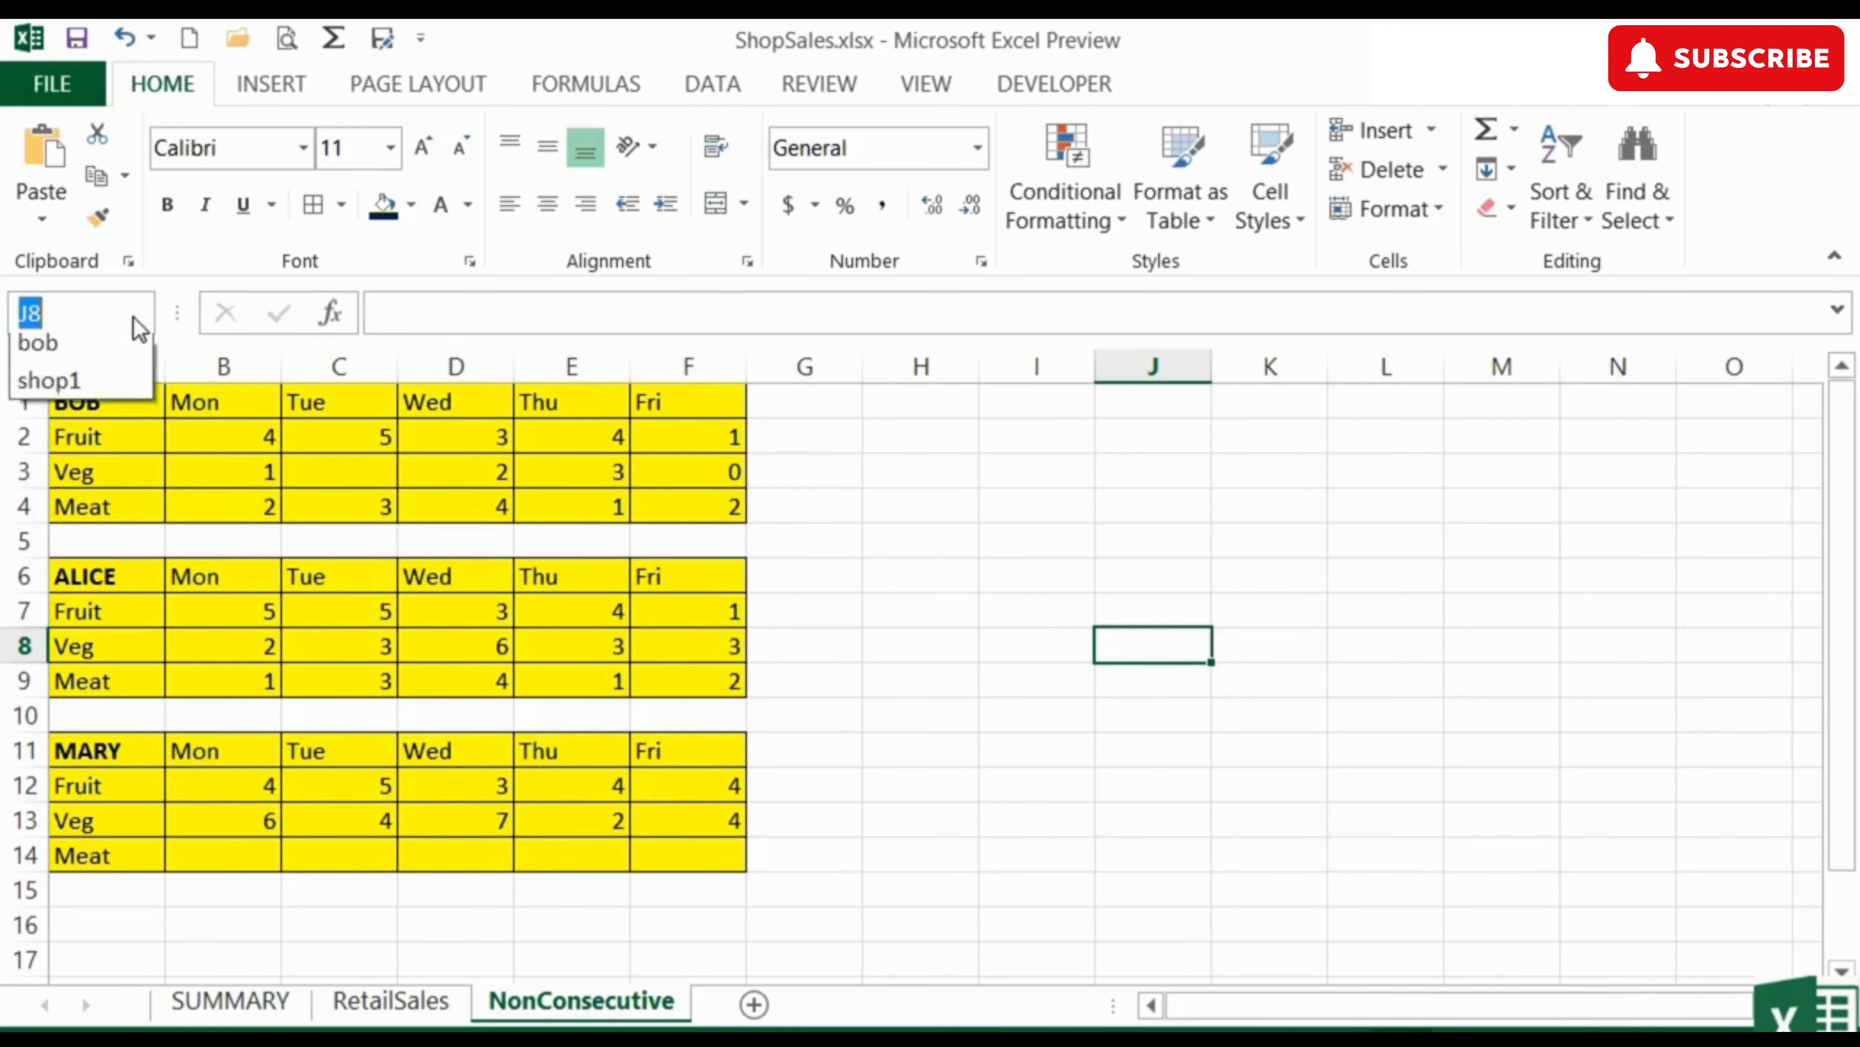
{"action": "left_click", "coordinate": [73, 359]}
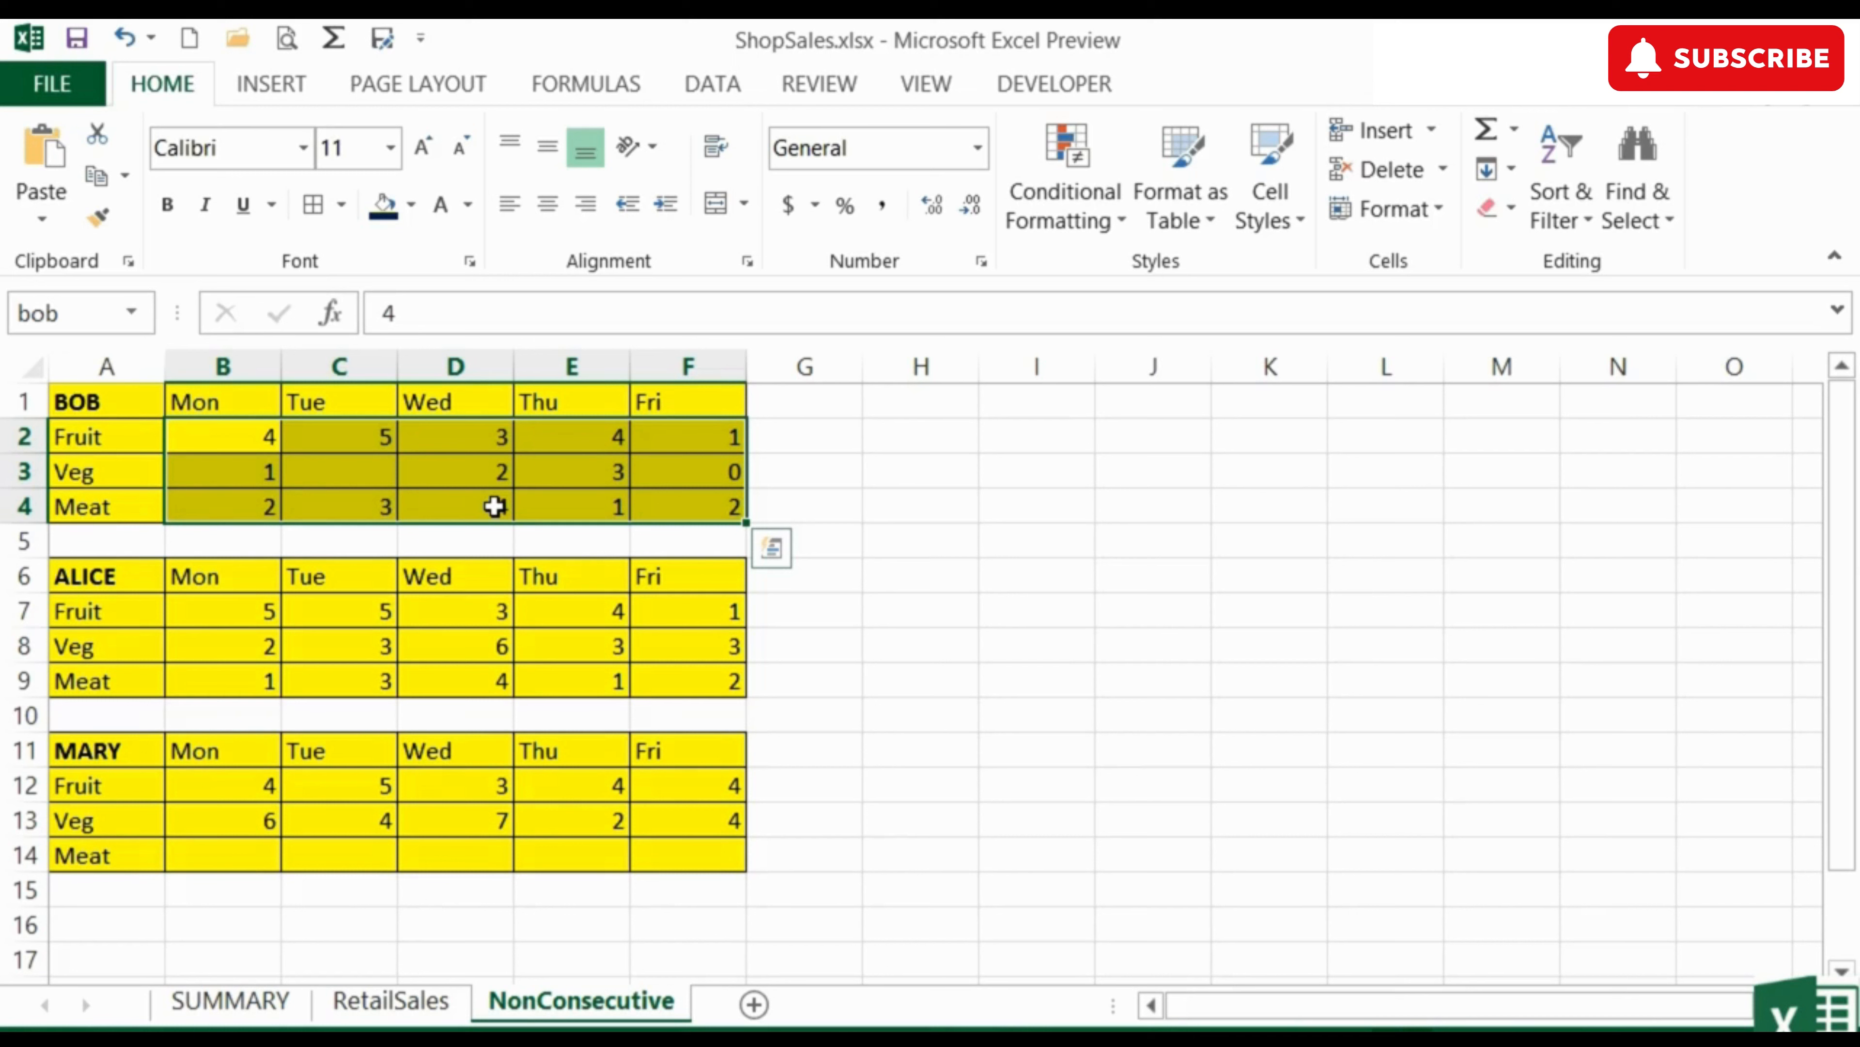
Define a new name with Workbook scope for NonConsecutive cells B7:F9, using the first name heading that table
{"action": "left_click_drag", "start_coordinate": [257, 615], "coordinate": [672, 678]}
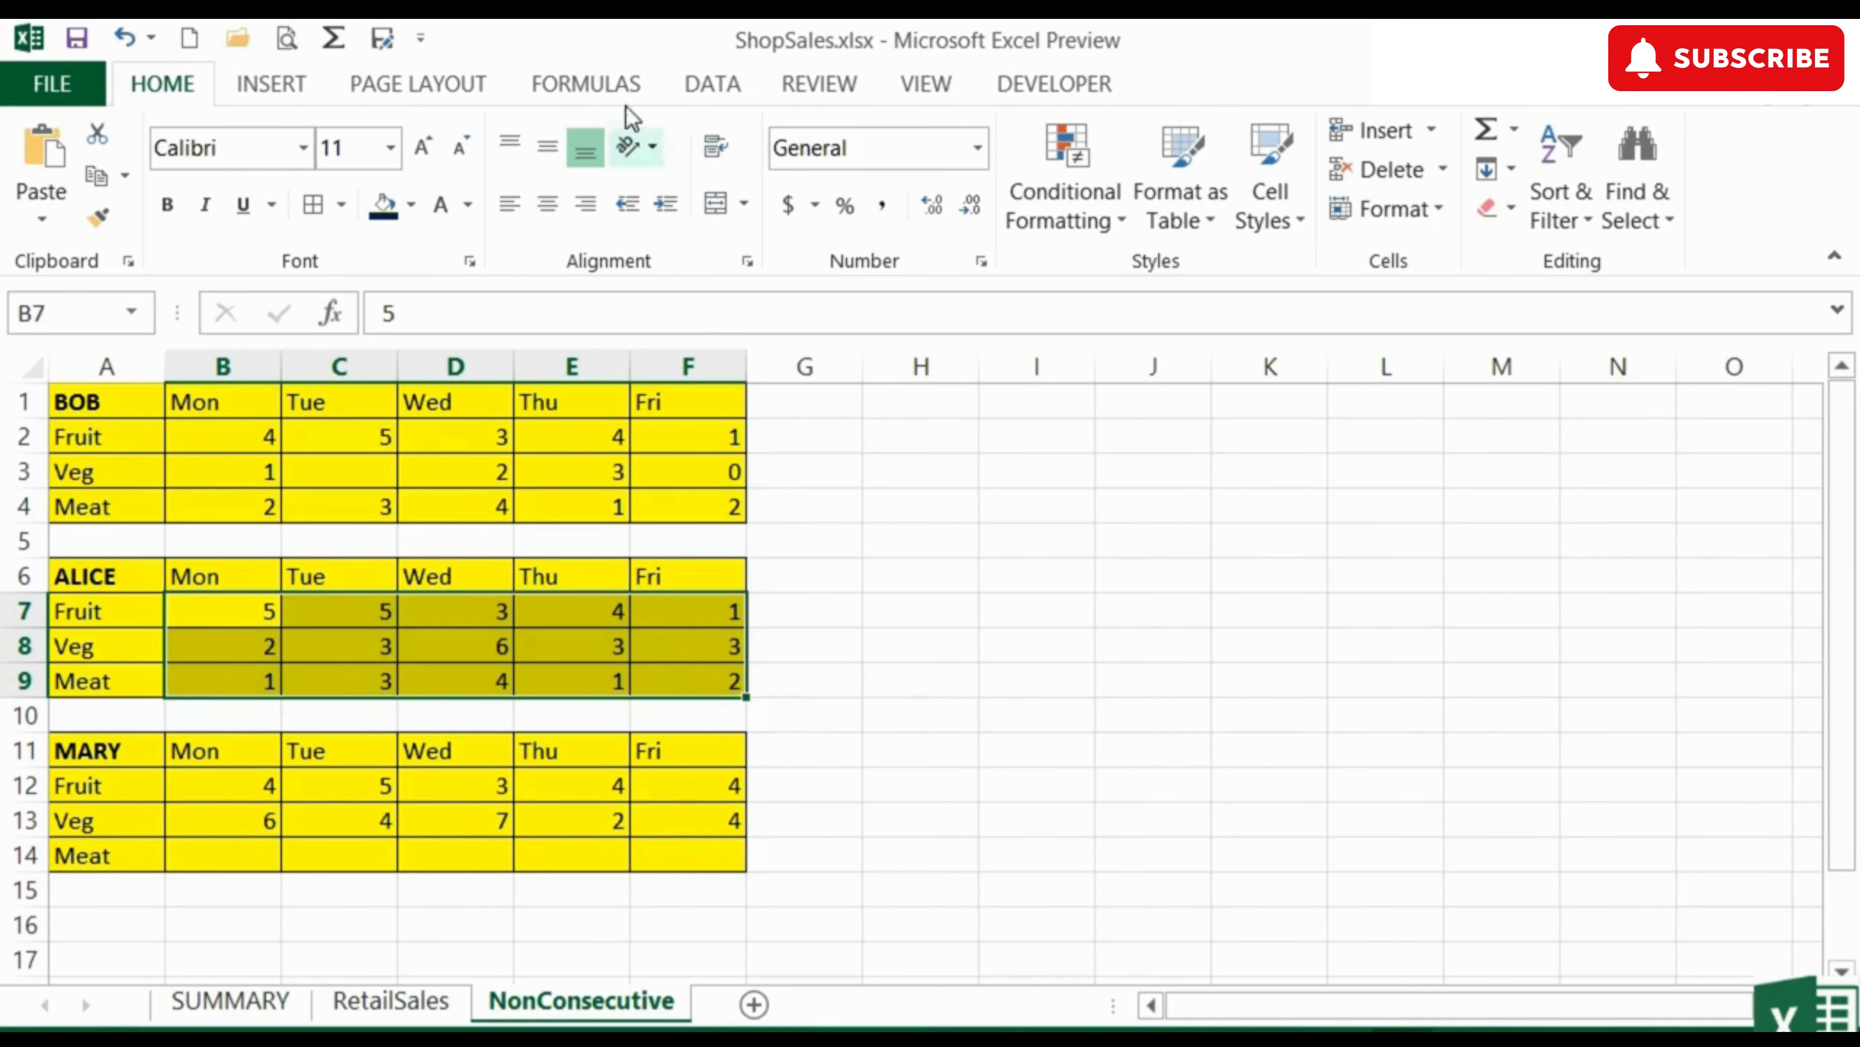
{"action": "left_click", "coordinate": [625, 87]}
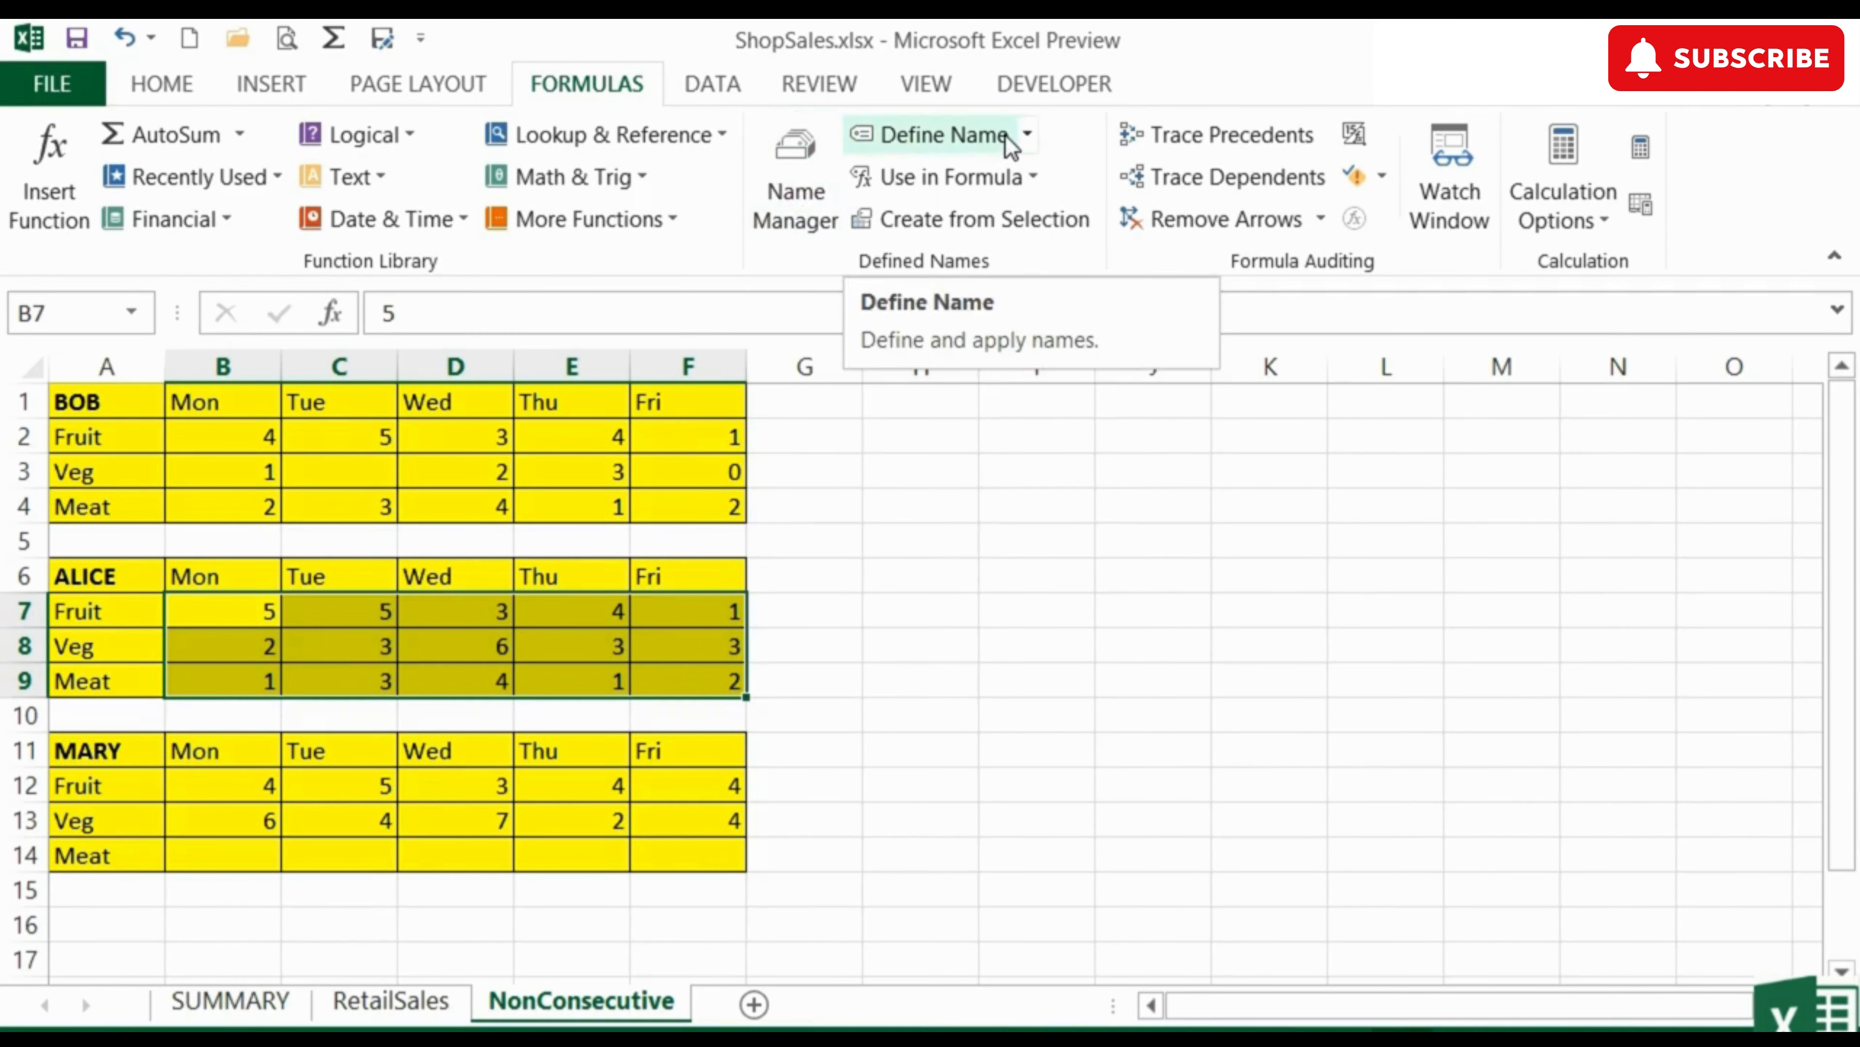
{"action": "left_click", "coordinate": [1025, 138]}
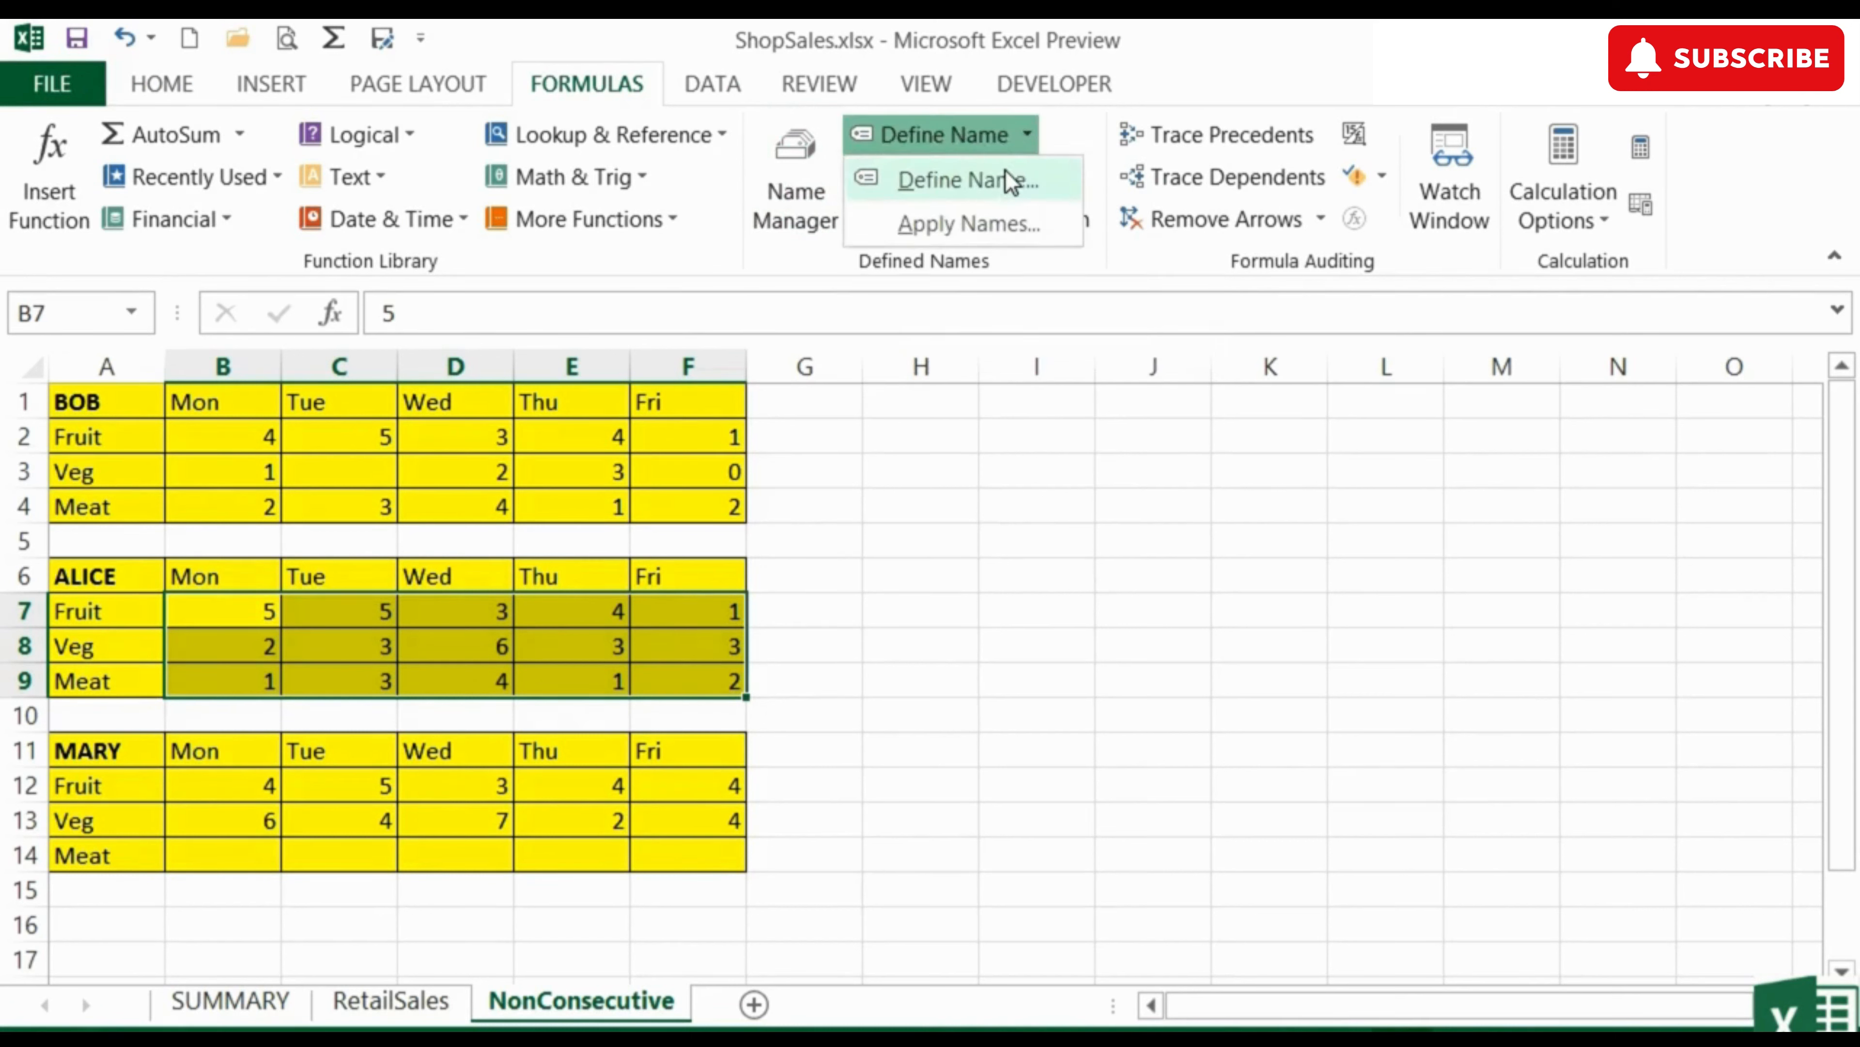
{"action": "left_click", "coordinate": [1011, 183]}
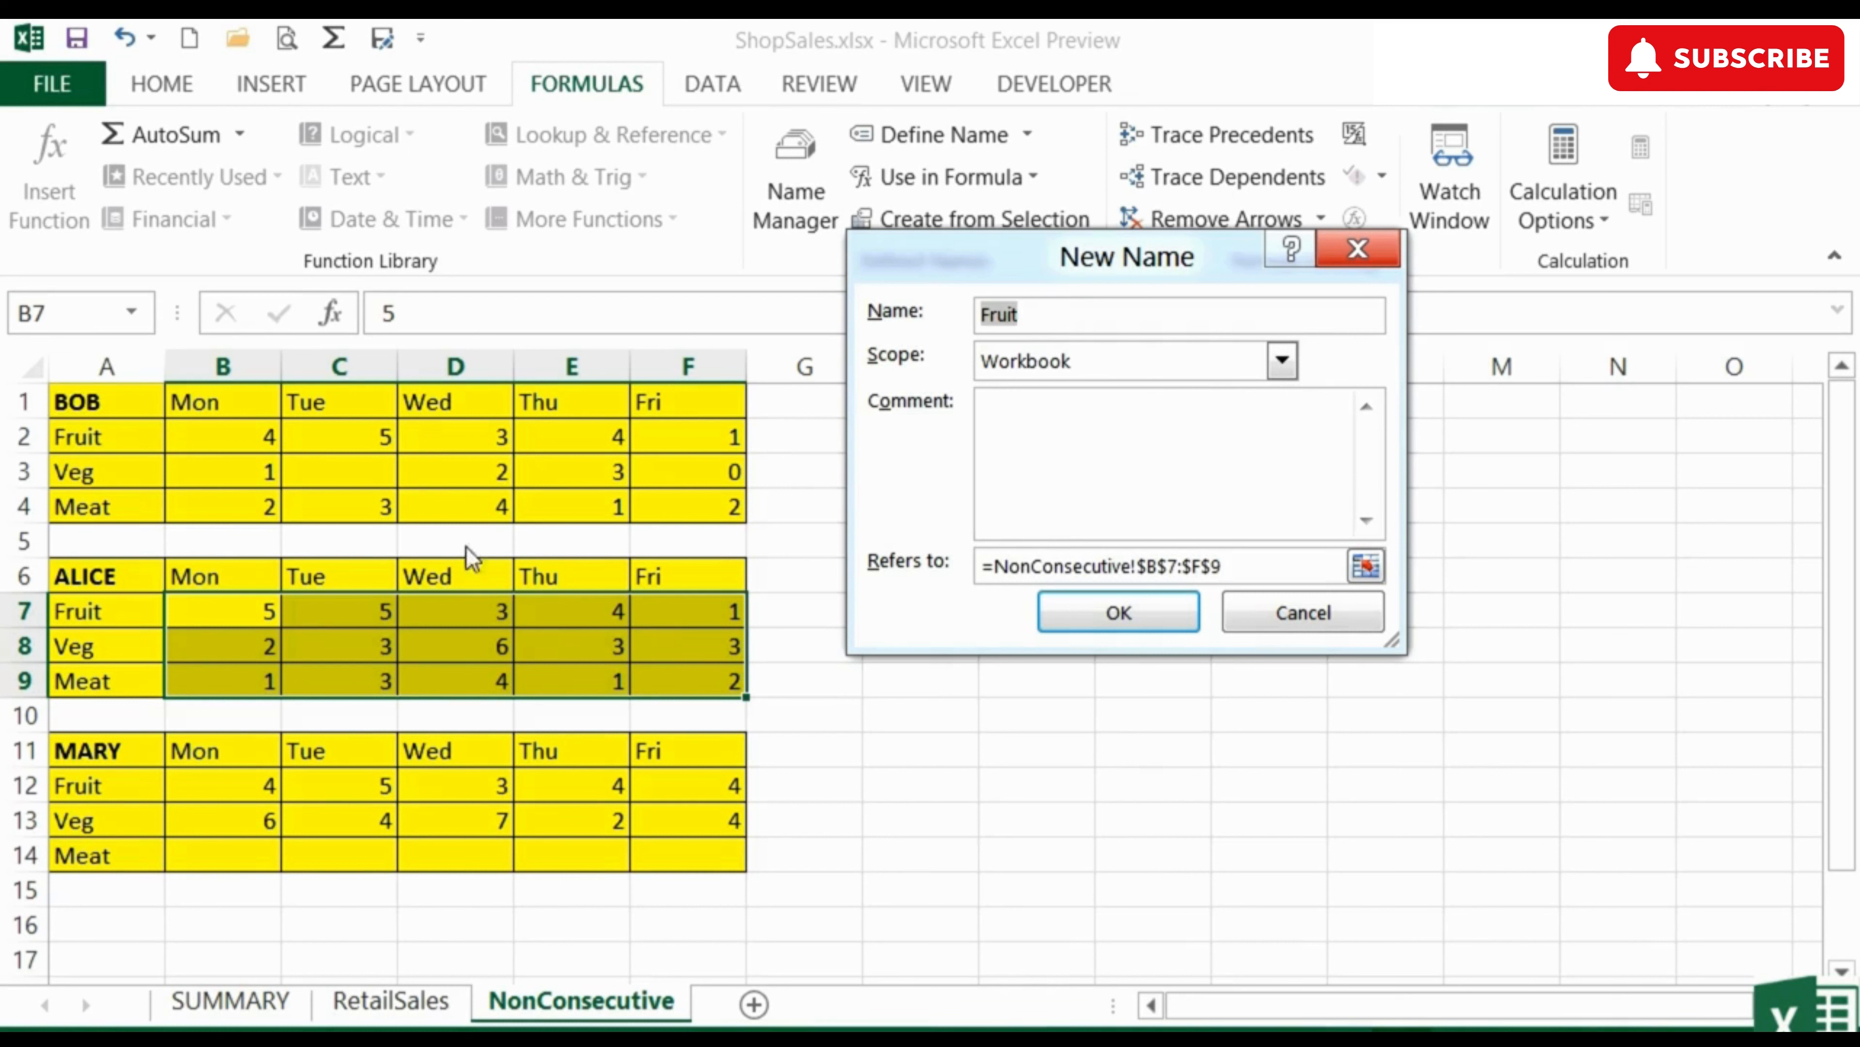
{"action": "left_click", "coordinate": [1029, 323]}
{"action": "left_click_drag", "start_coordinate": [1020, 317], "coordinate": [961, 313]}
{"action": "type", "text": "Alice"}
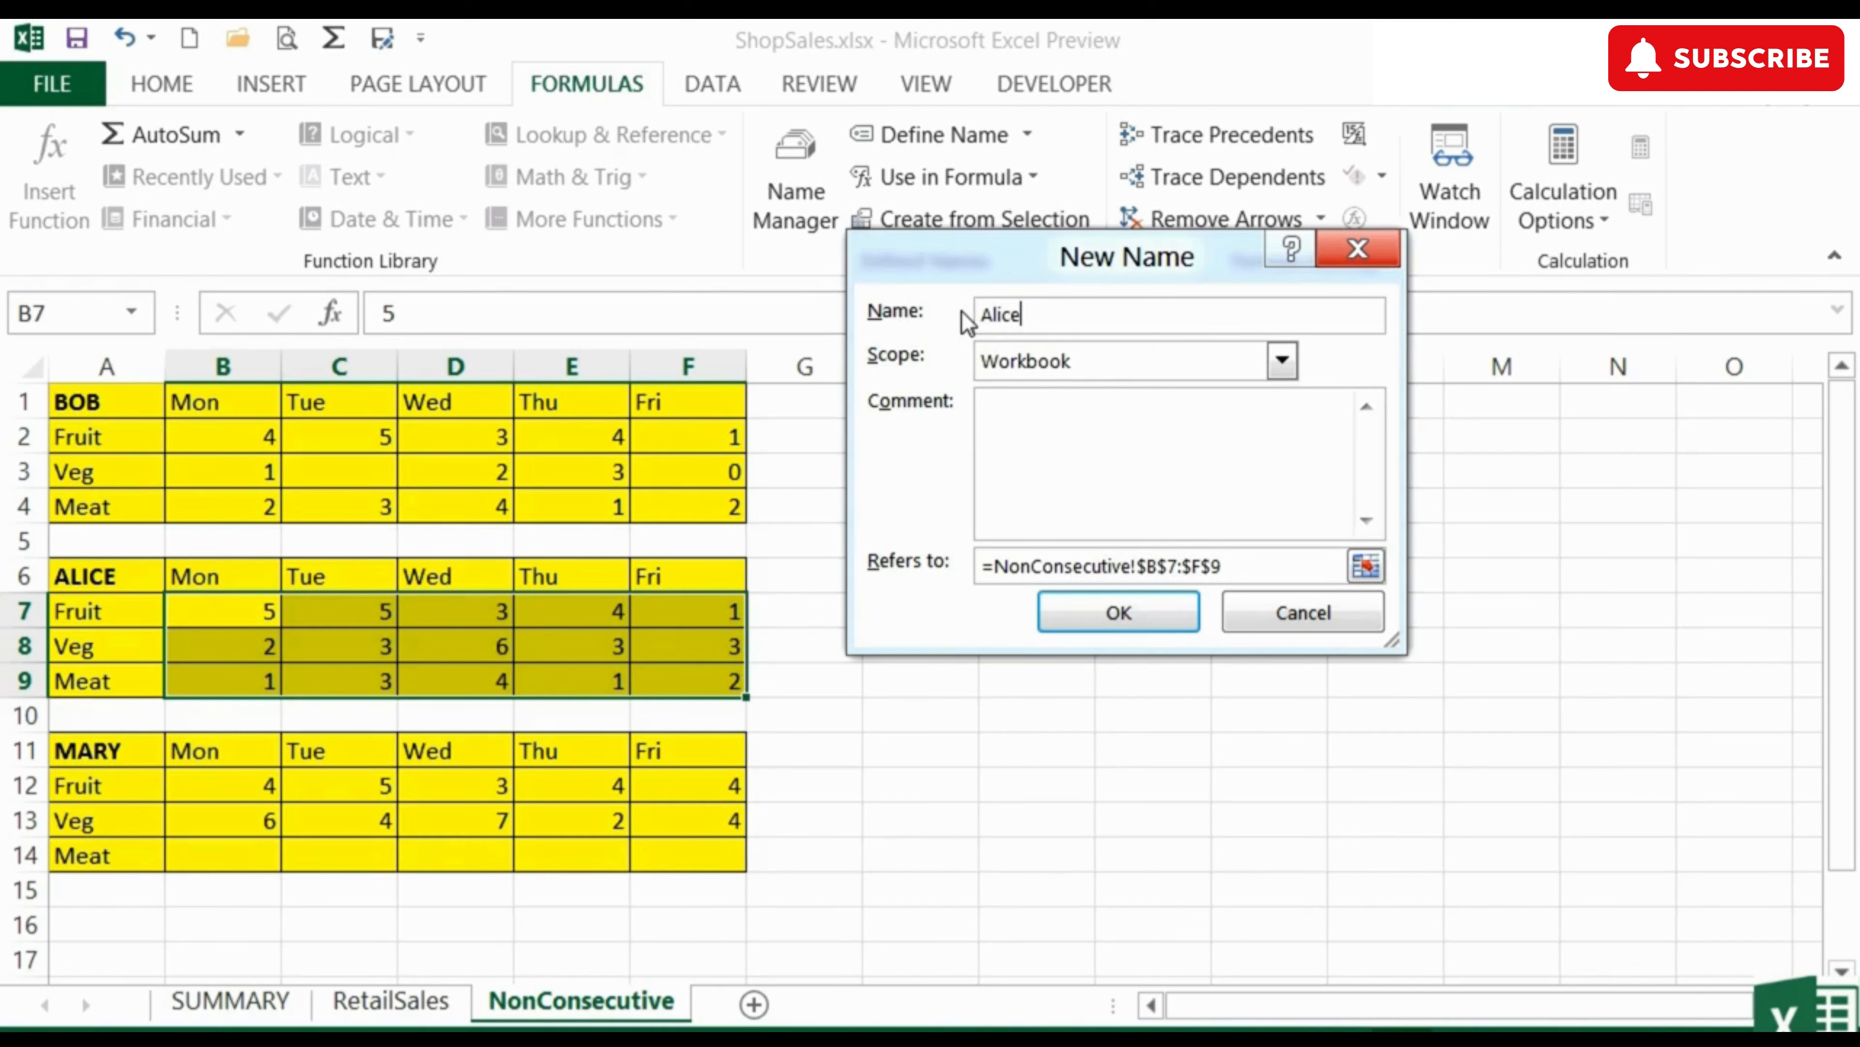
{"action": "left_click", "coordinate": [1283, 360]}
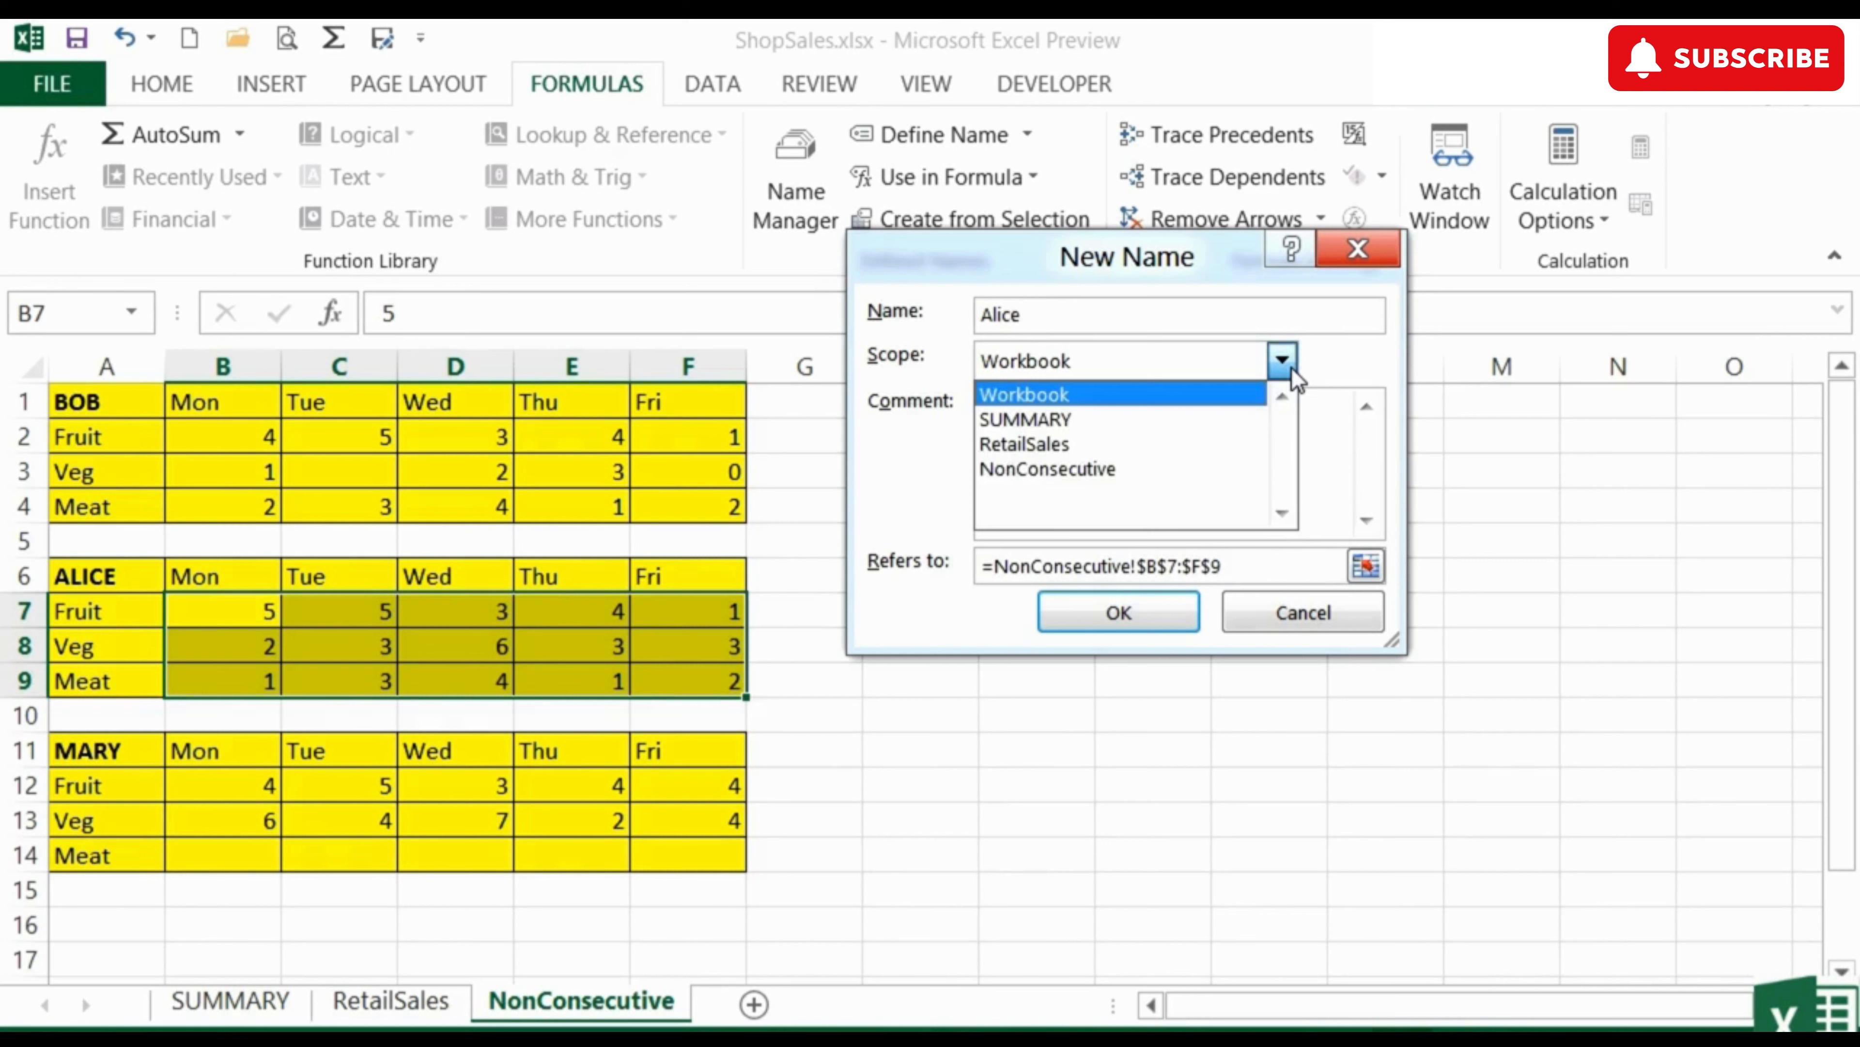
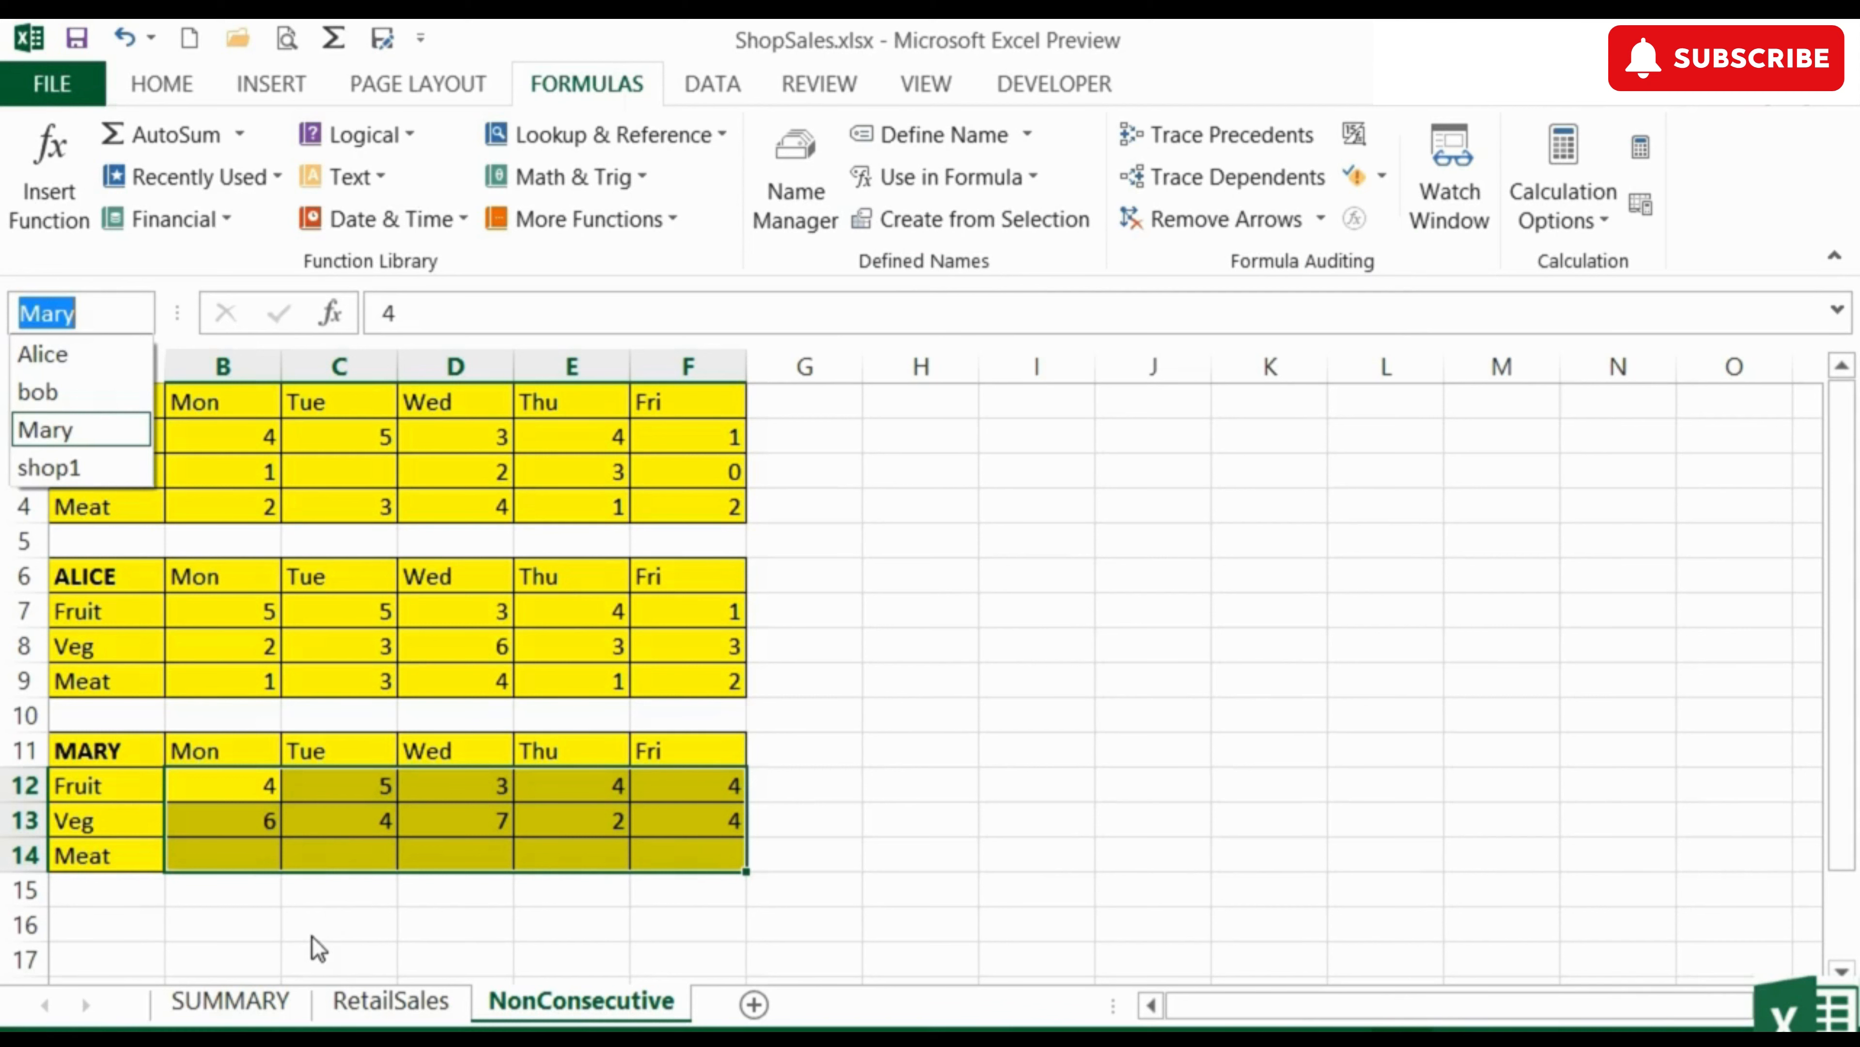
On the SUMMARY sheet, enter a SUM formula in I2 that totals the first person's named range, and check the formula
{"action": "left_click", "coordinate": [271, 1010]}
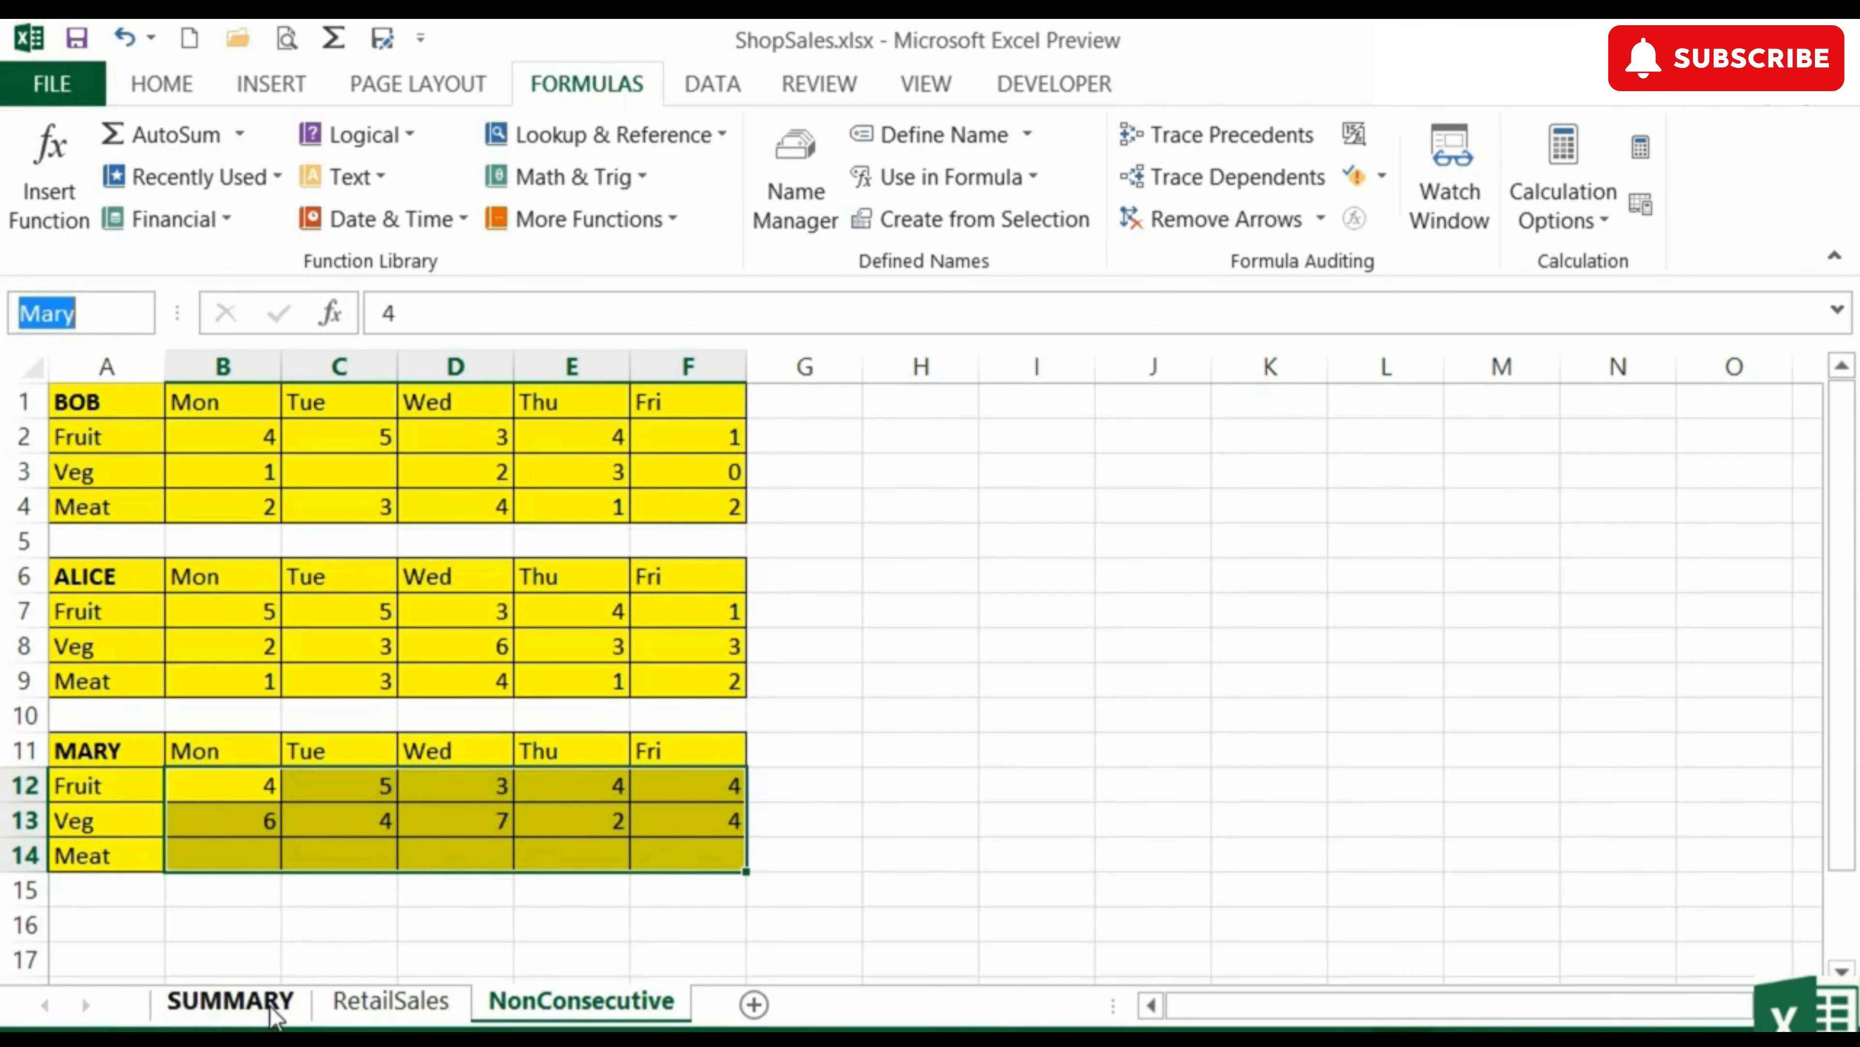
{"action": "left_click", "coordinate": [271, 1009]}
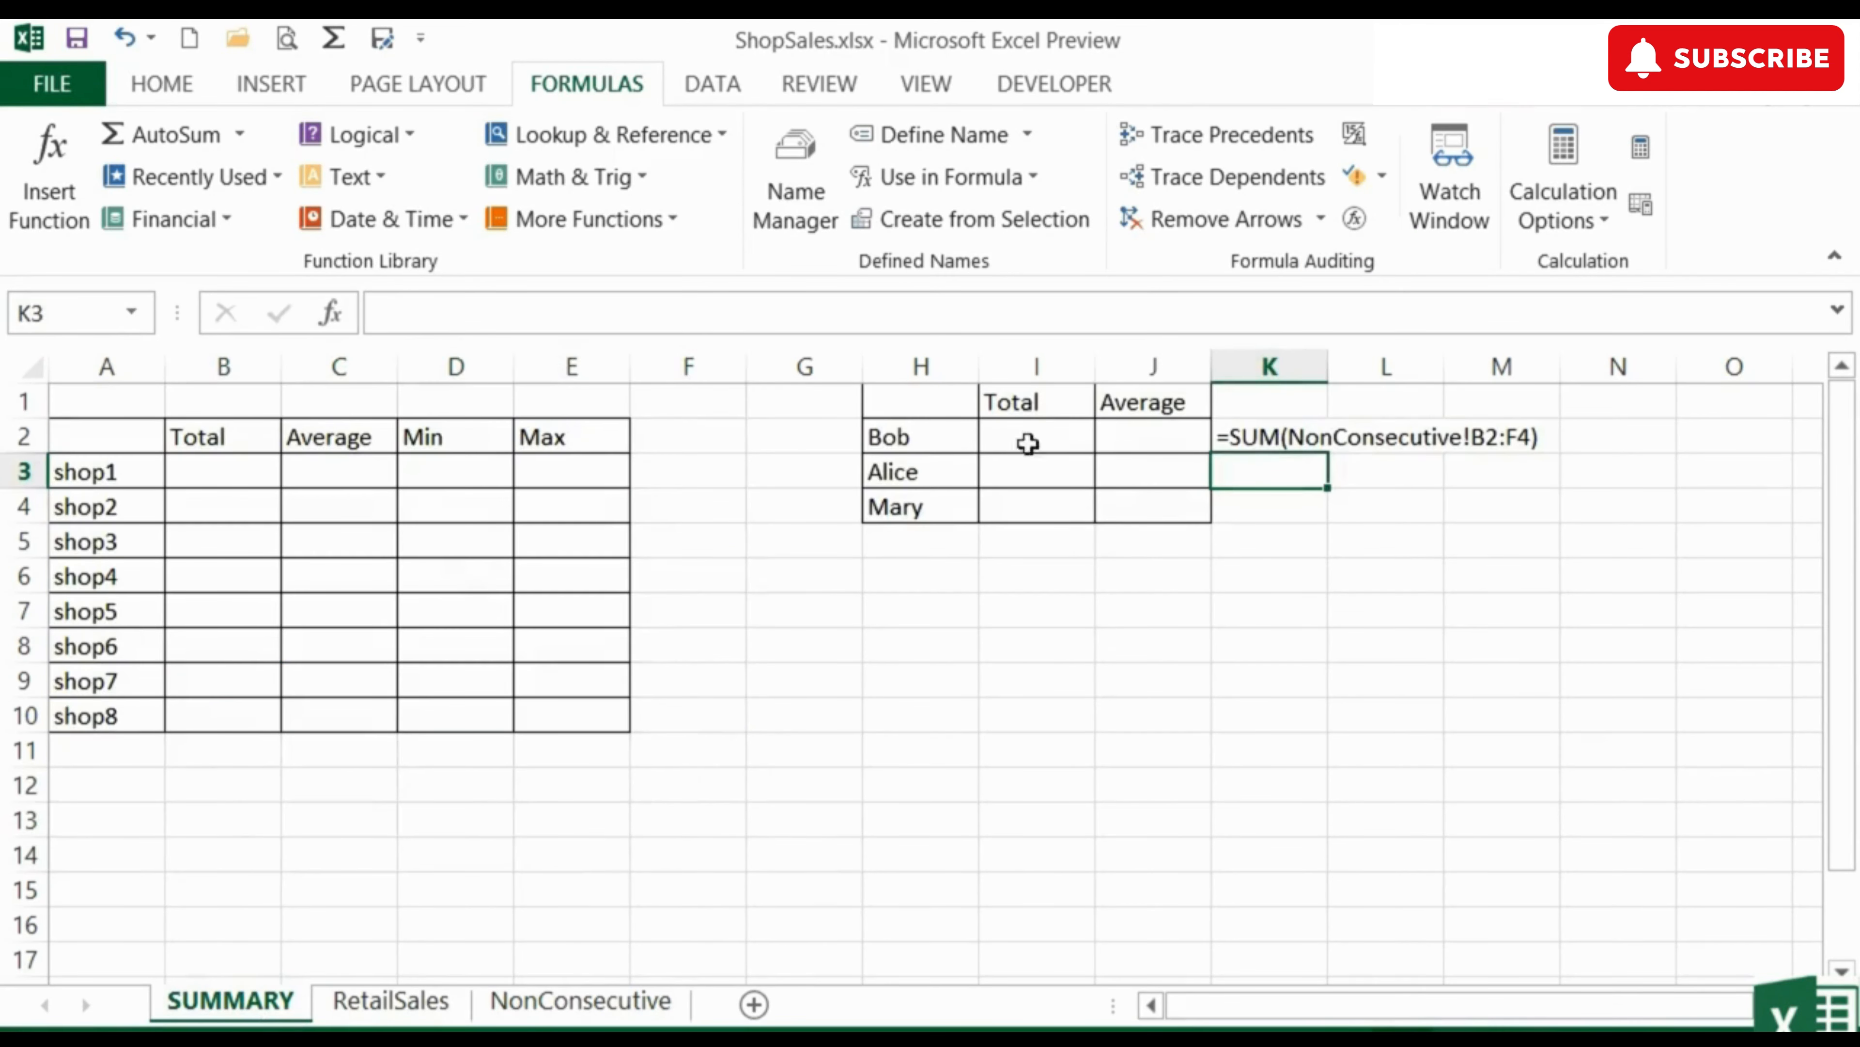
{"action": "left_click", "coordinate": [1022, 440]}
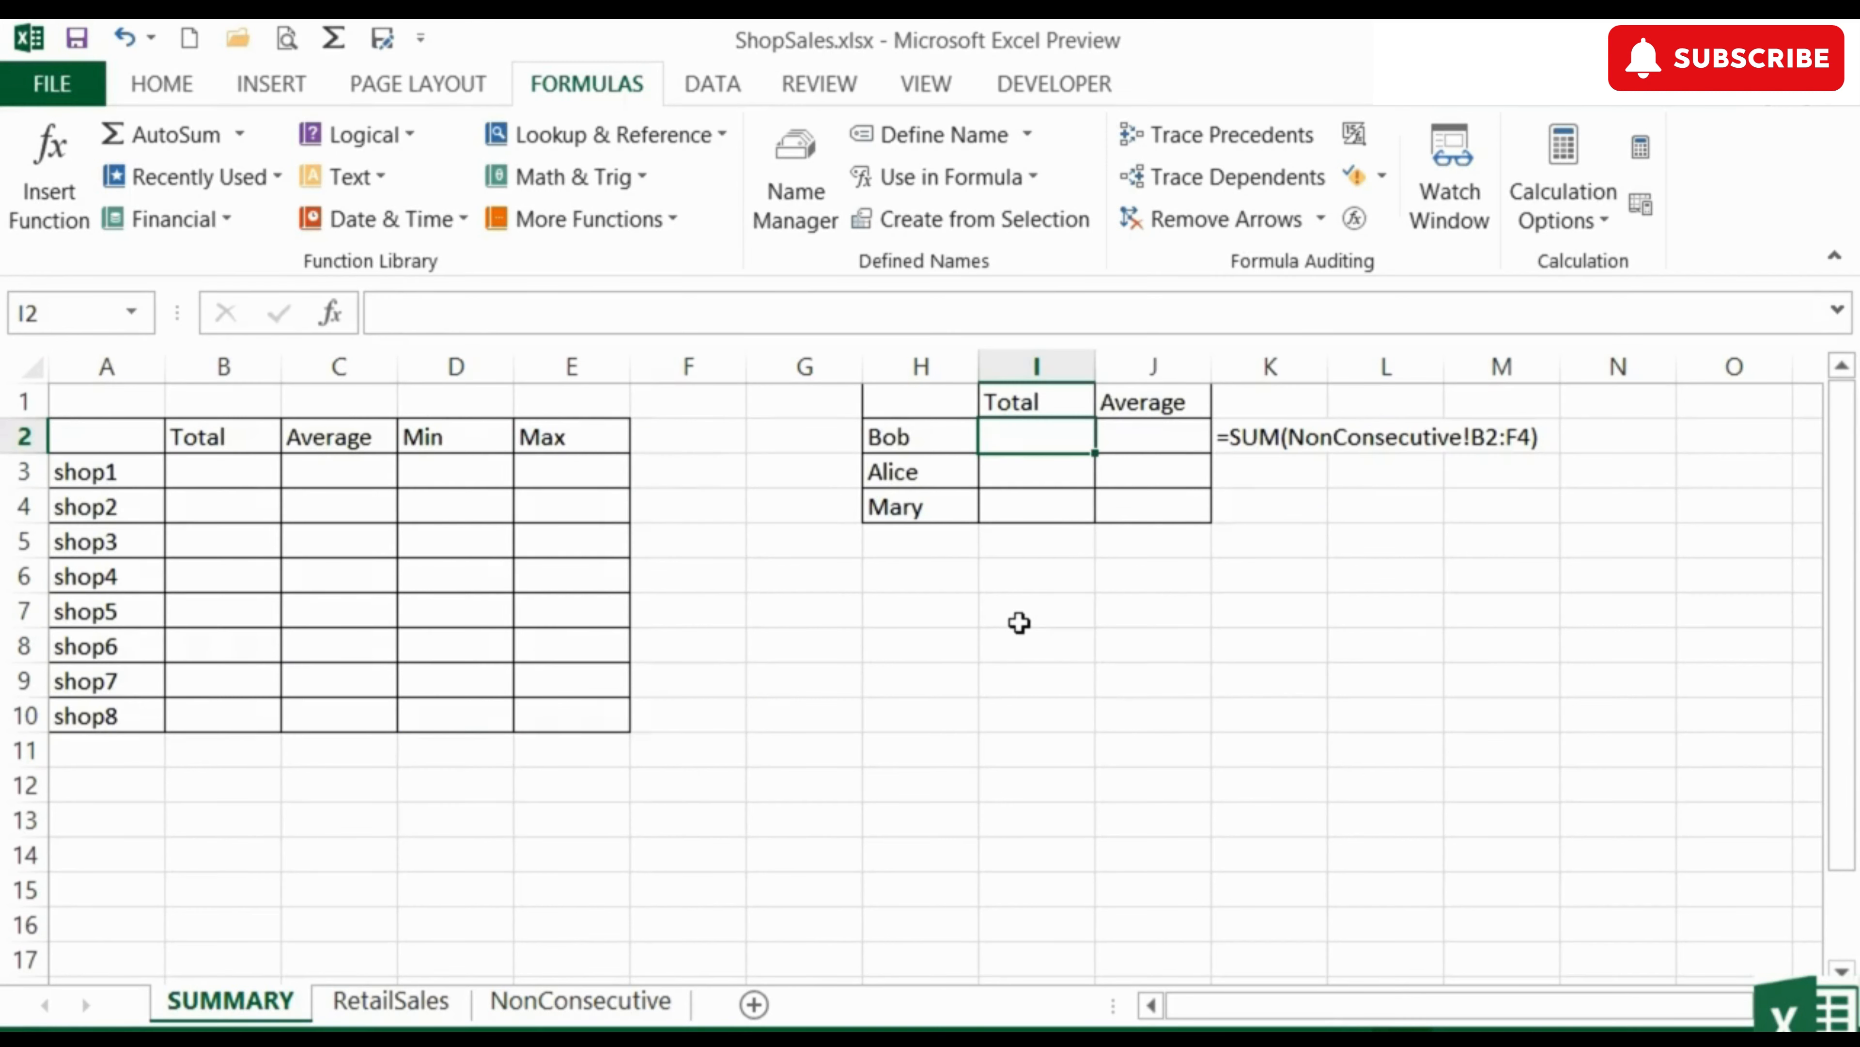
{"action": "type", "text": "=s"}
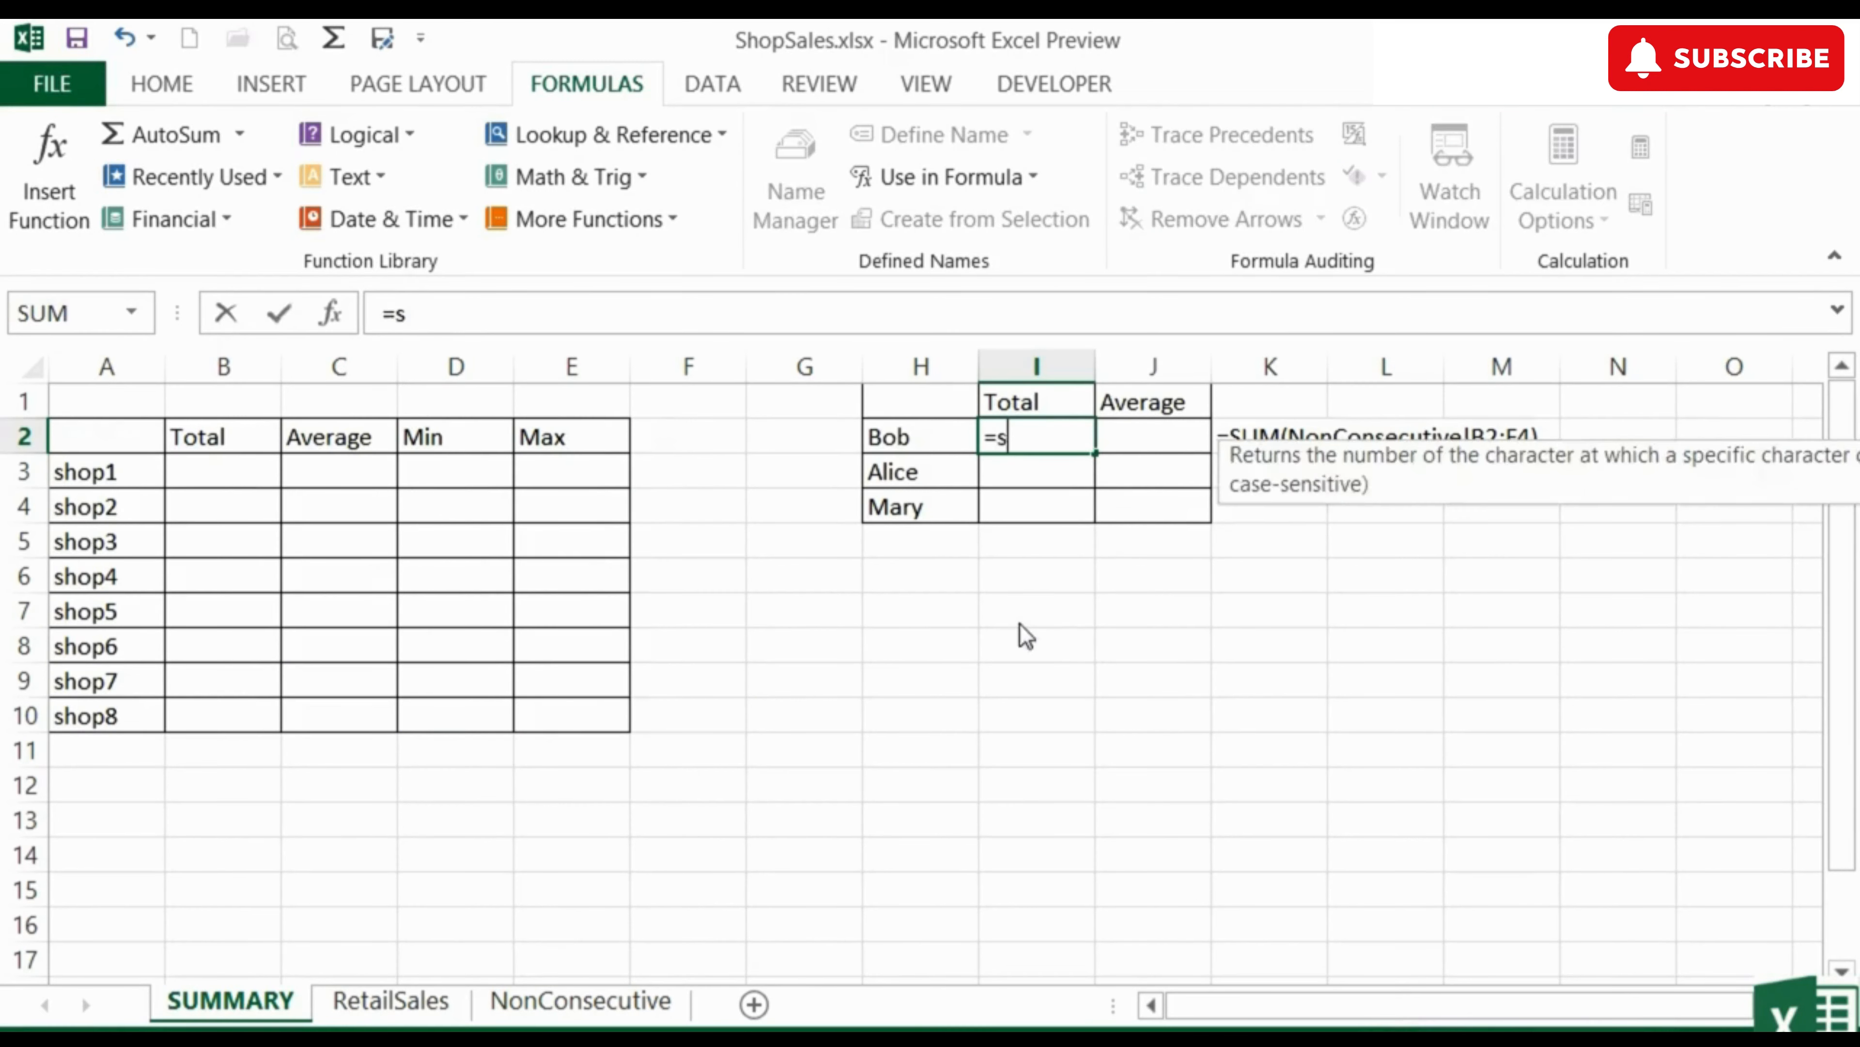
{"action": "type", "text": "um(bo"}
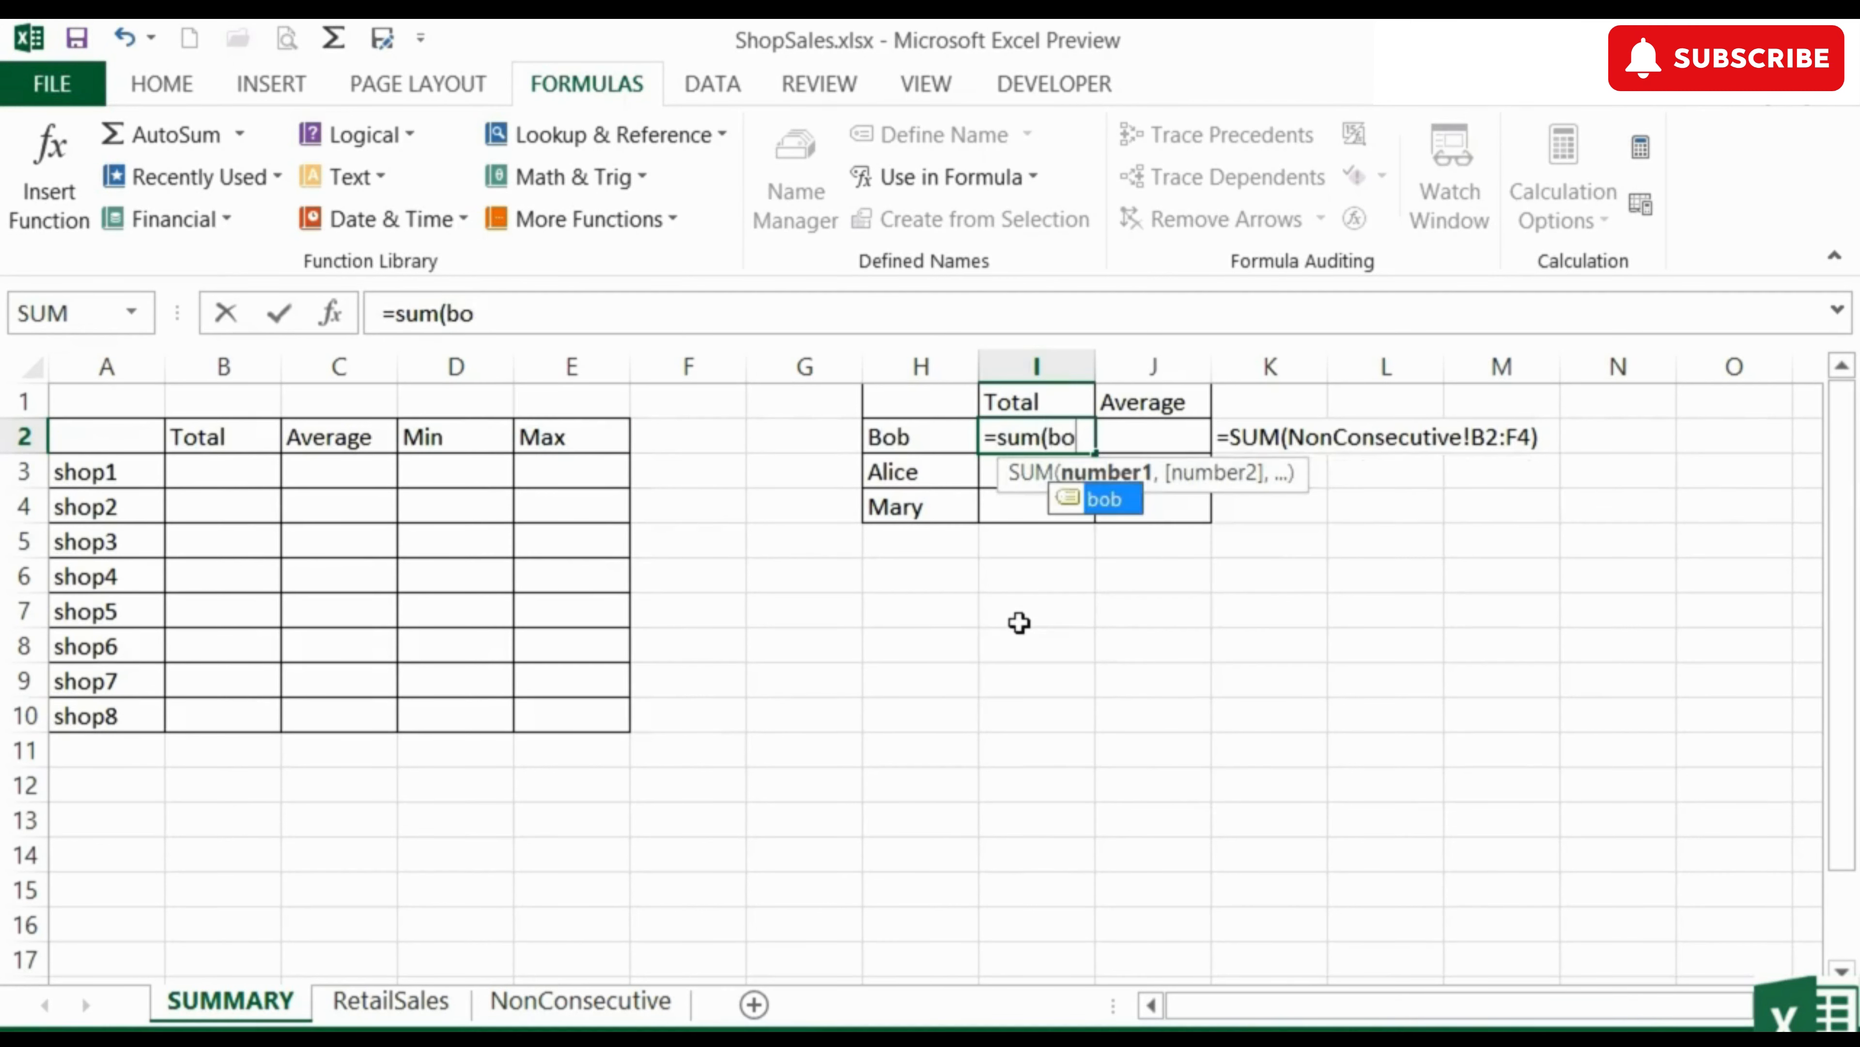
{"action": "type", "text": "b)"}
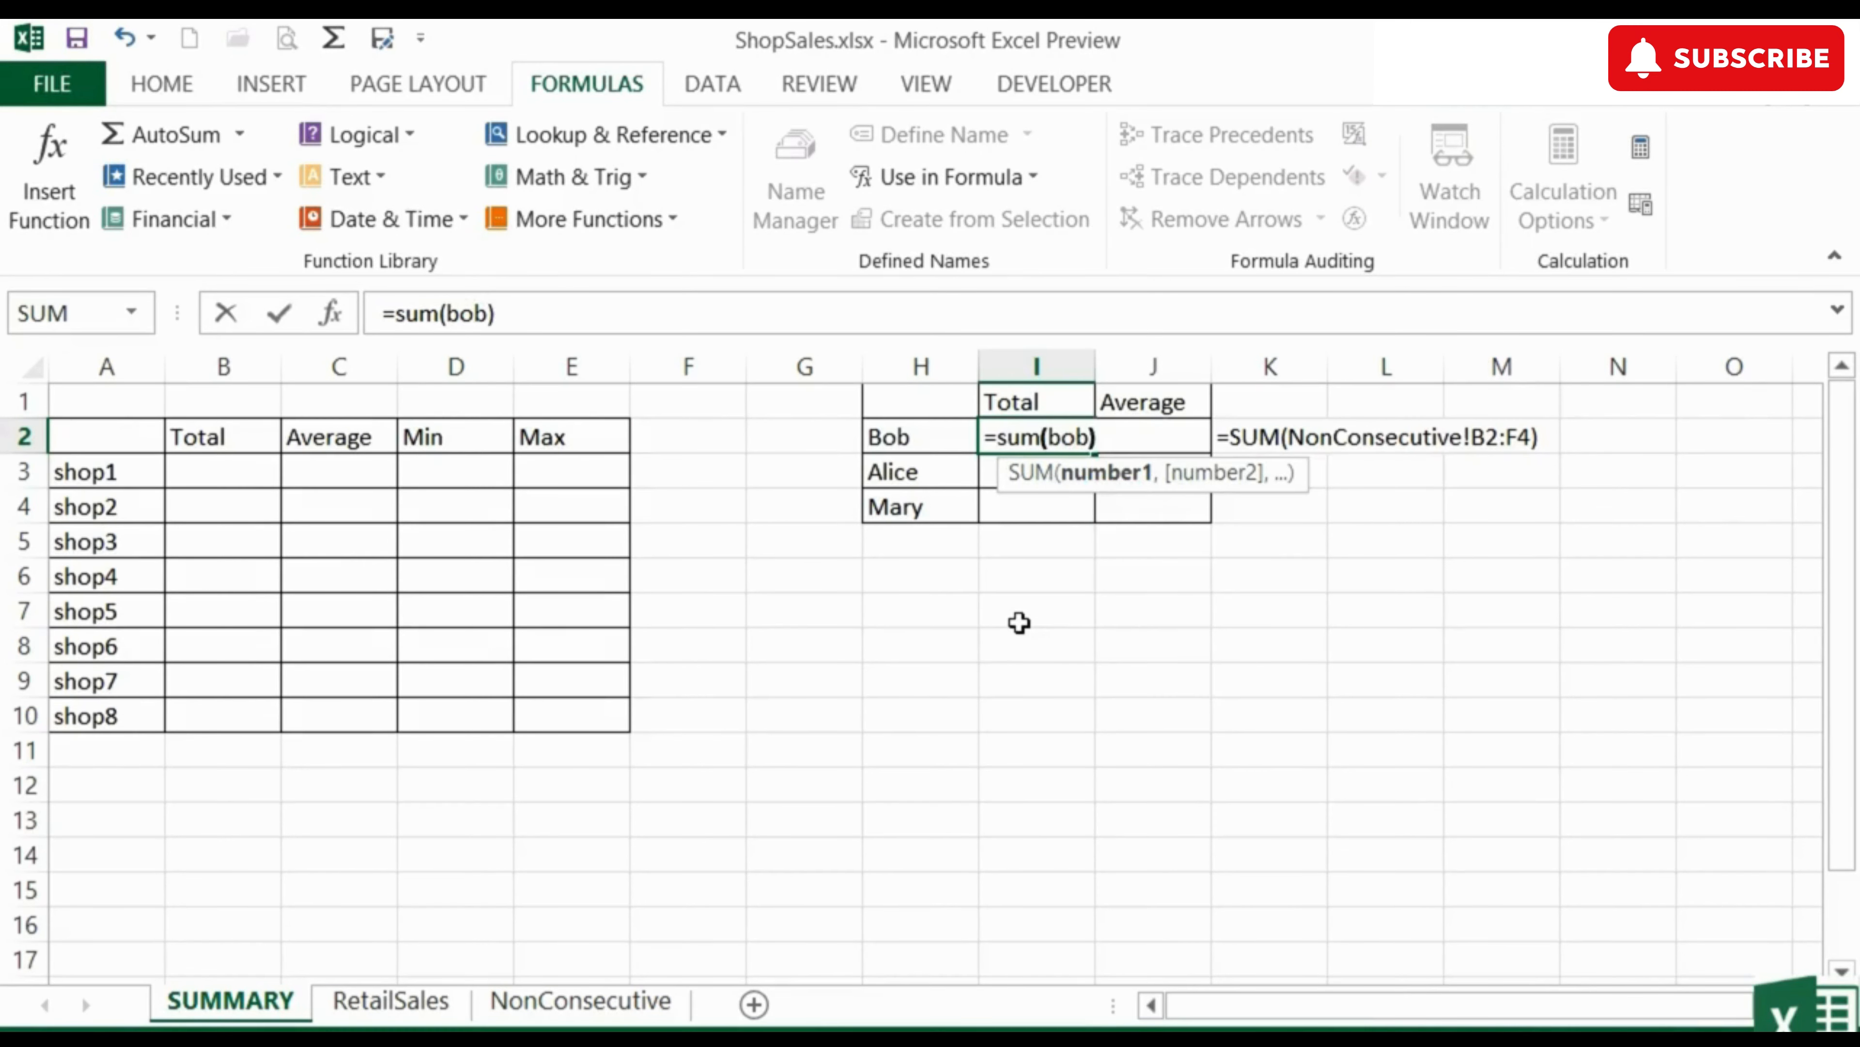
{"action": "key", "text": "Return"}
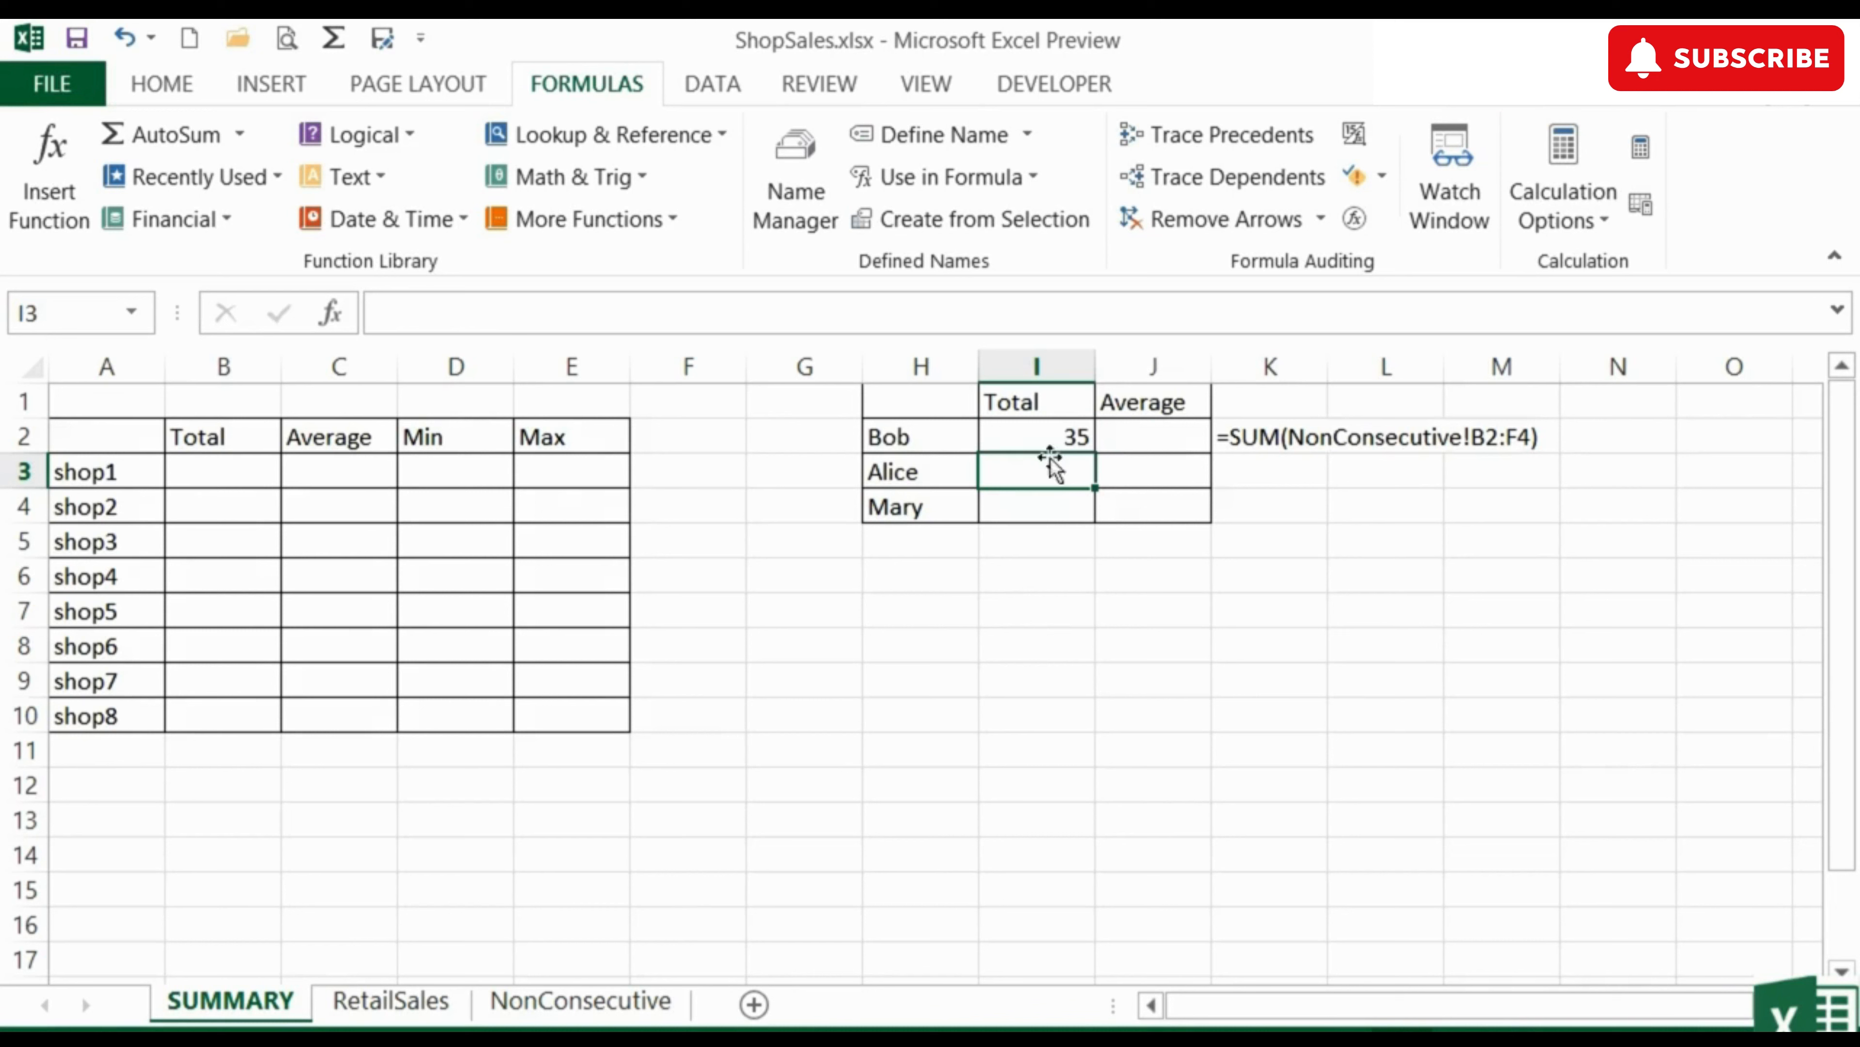
{"action": "double_click", "coordinate": [1049, 436]}
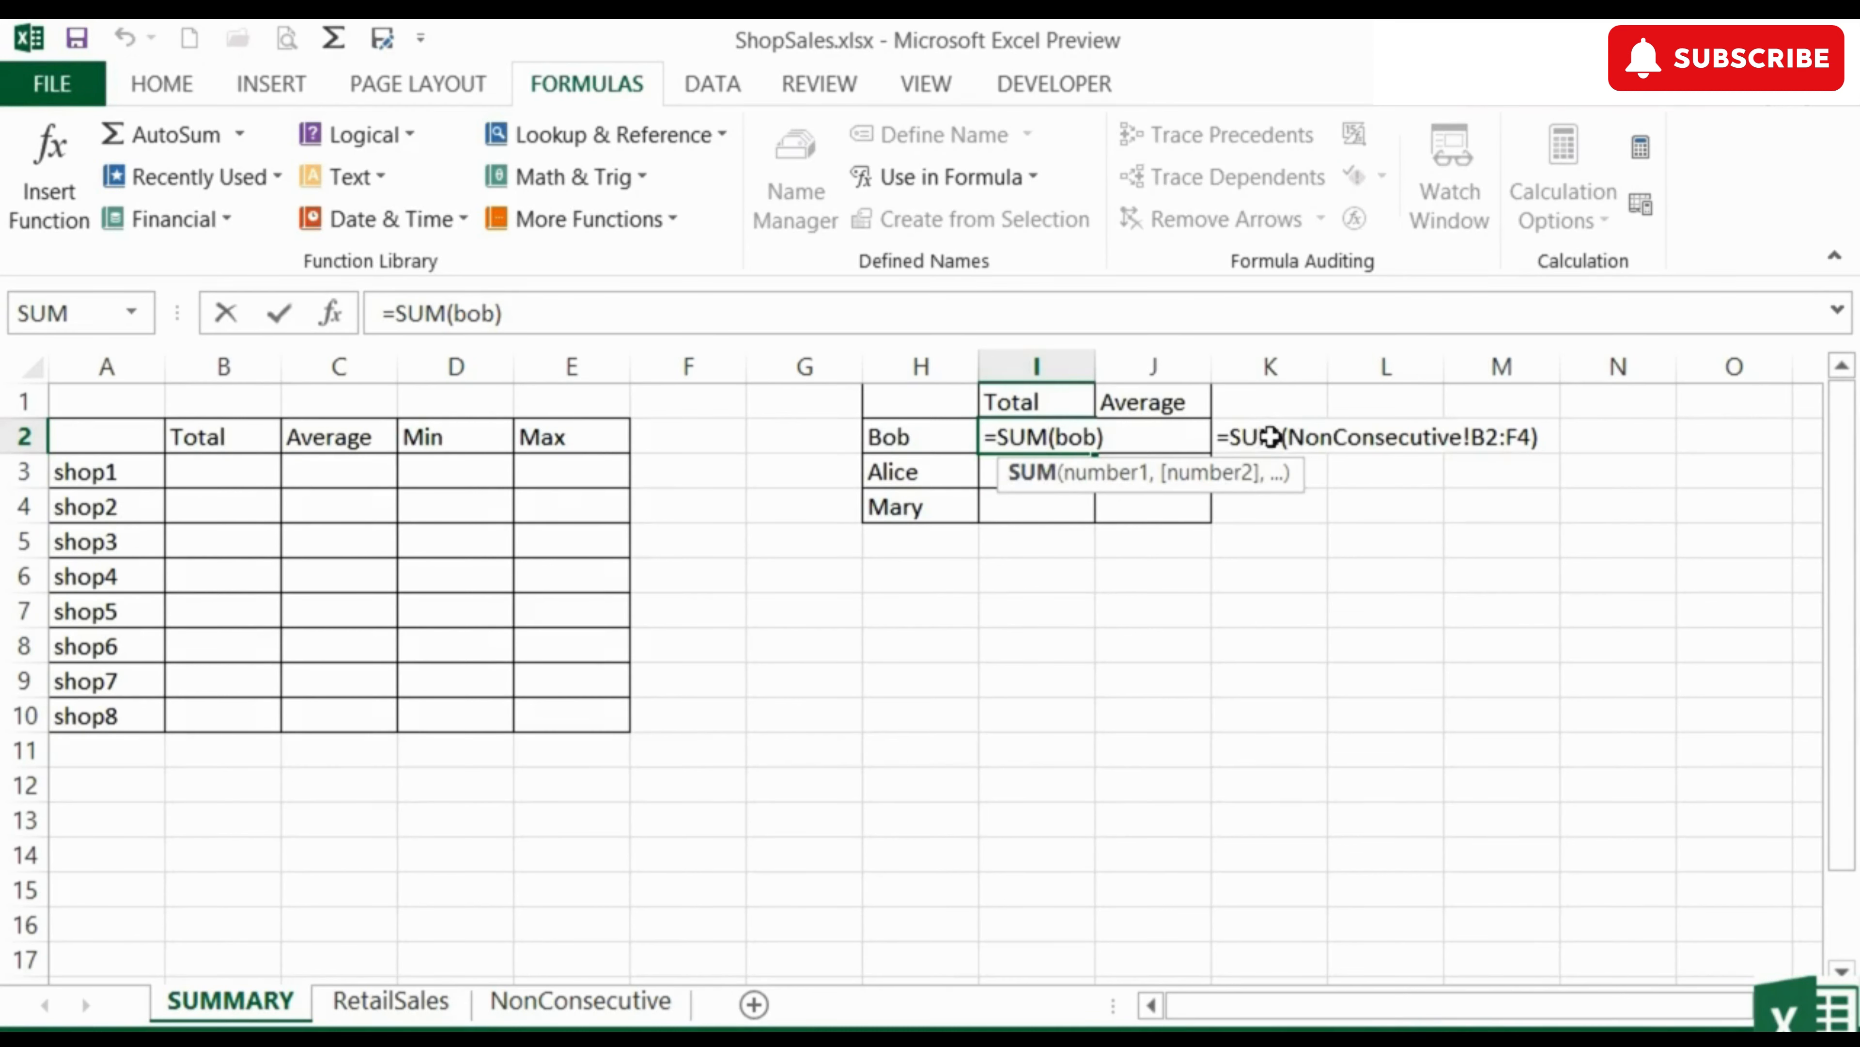
{"action": "key", "text": "Return"}
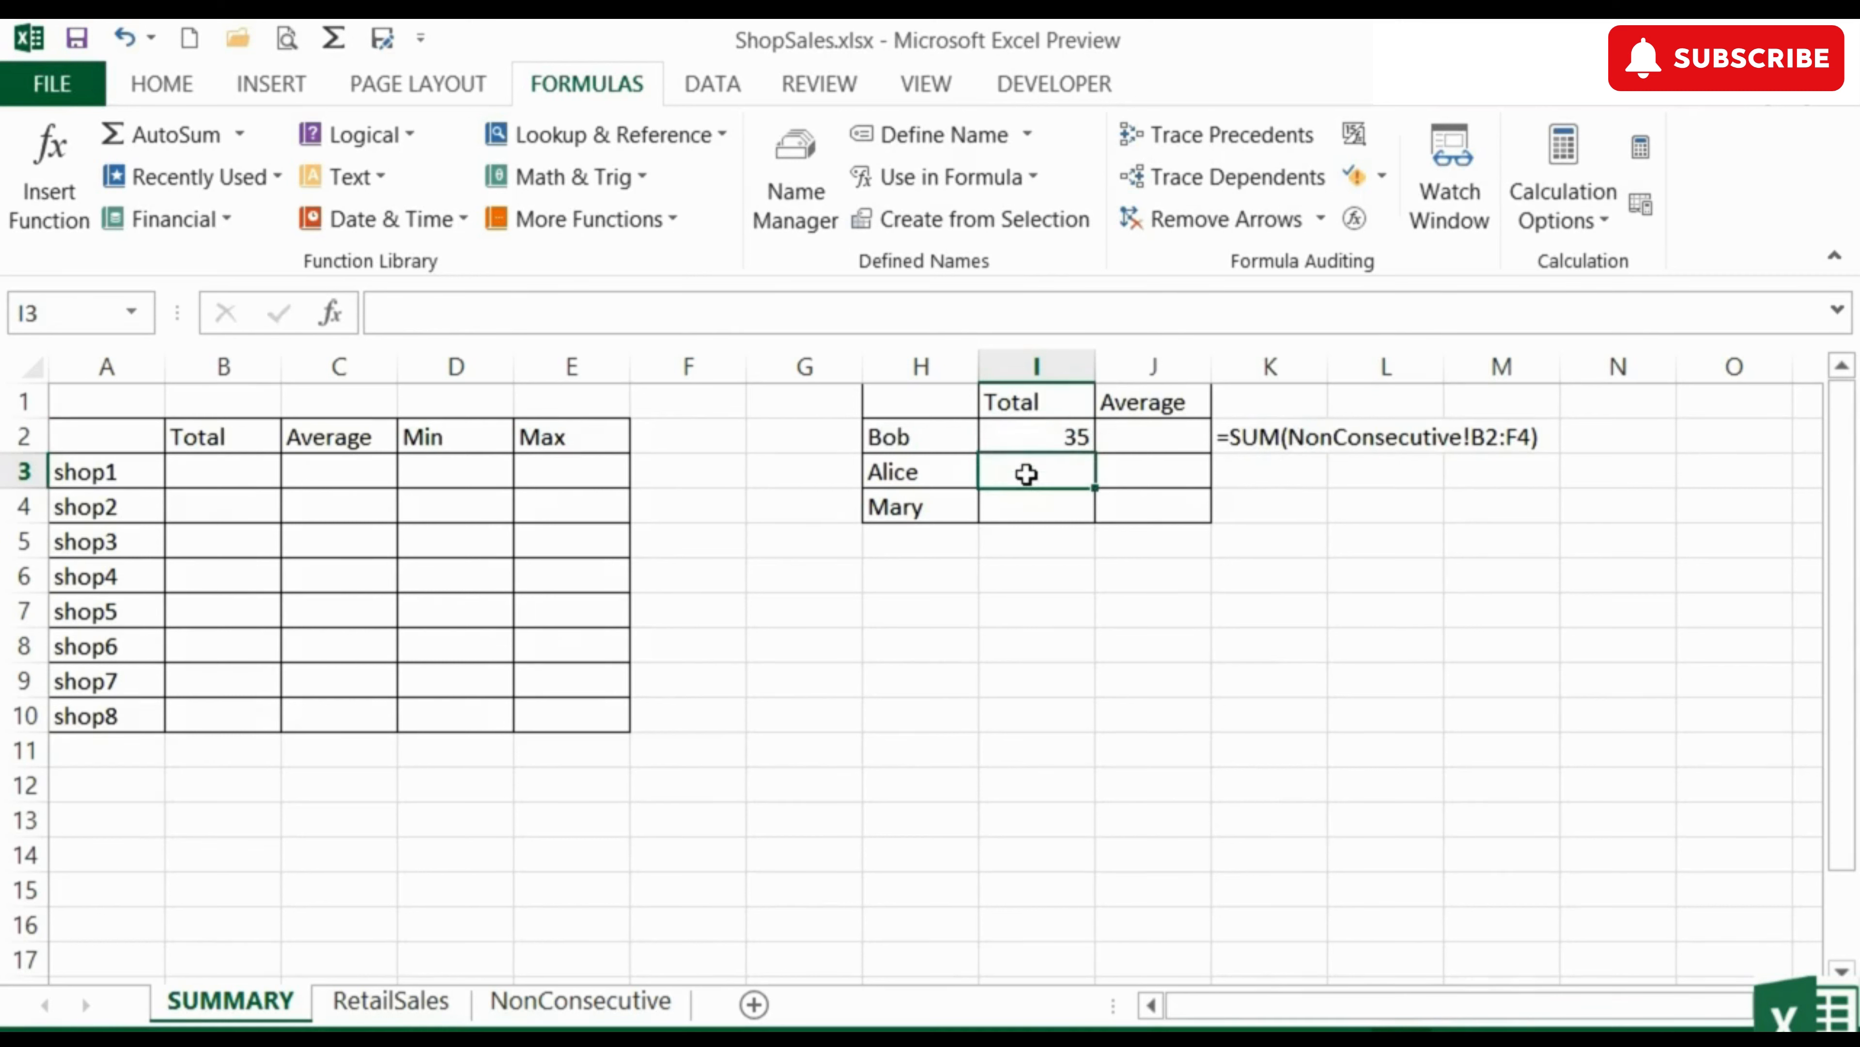
Enter a SUM formula in I3 that totals the second person's named range, and check the formula
{"action": "type", "text": "=sum("}
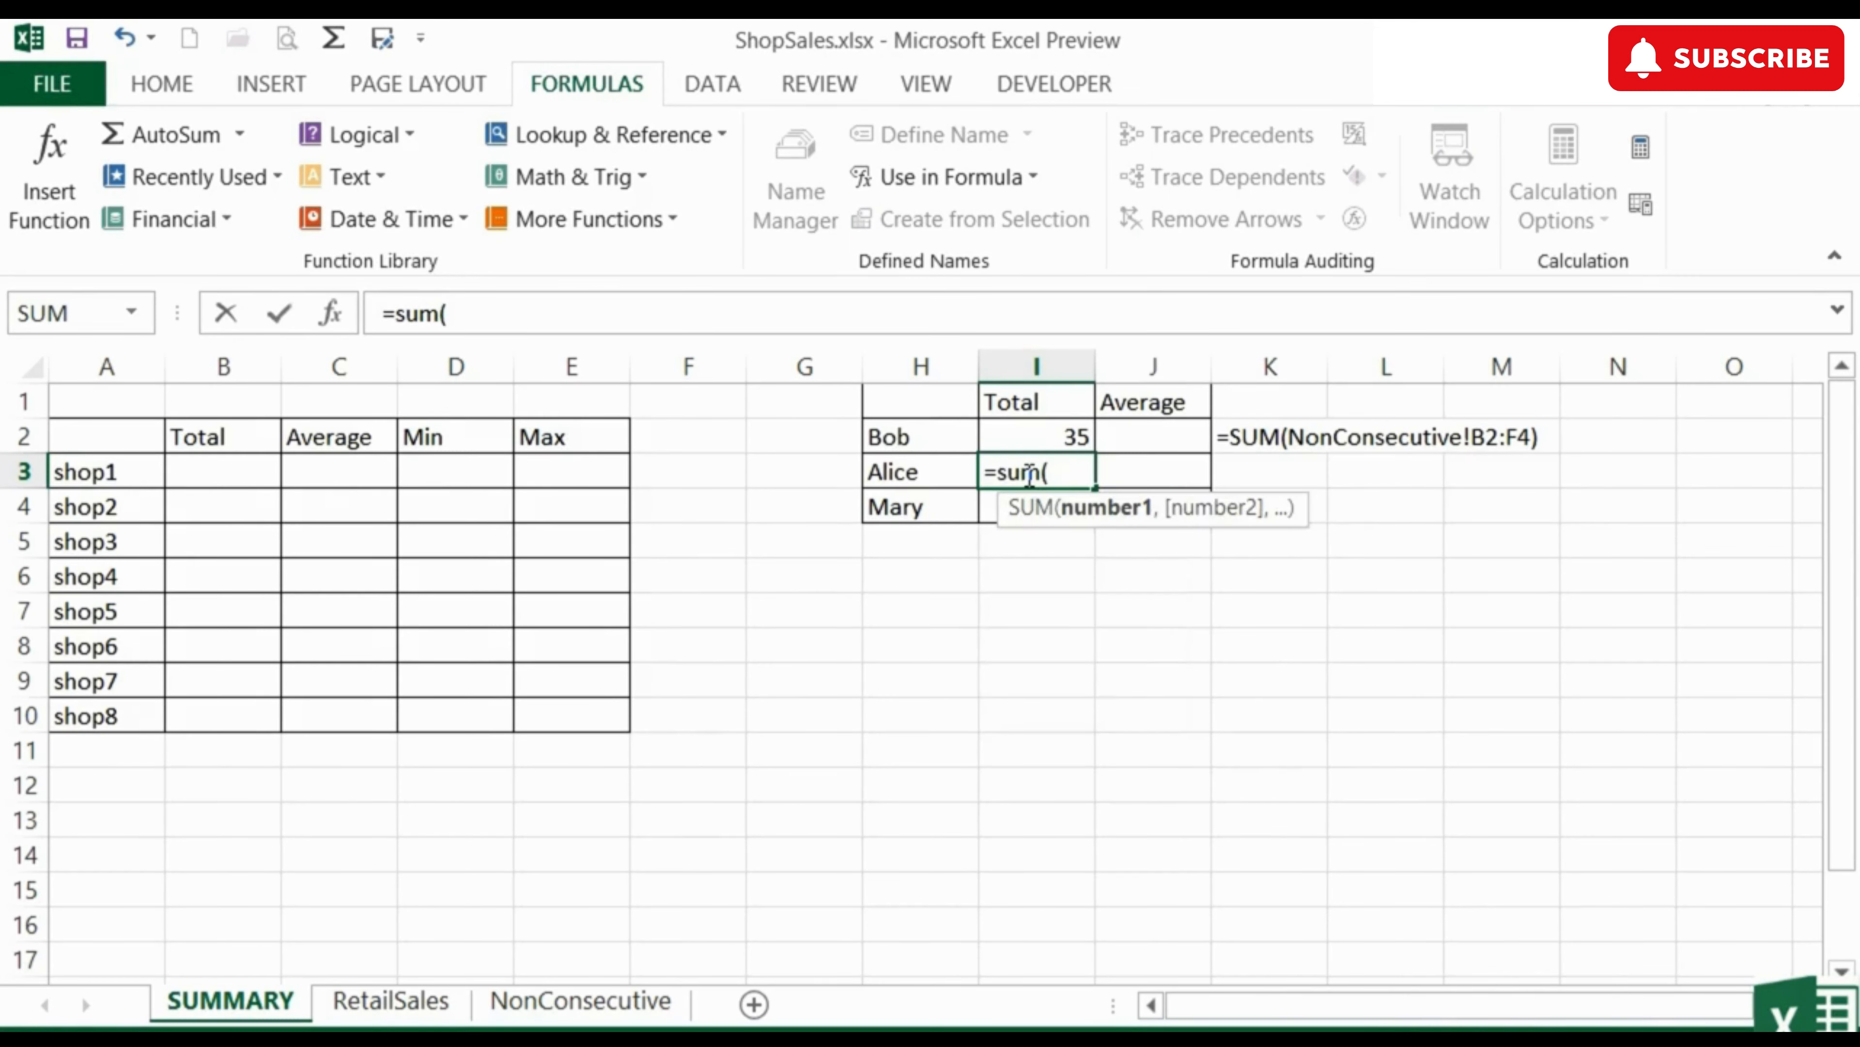
{"action": "type", "text": "al"}
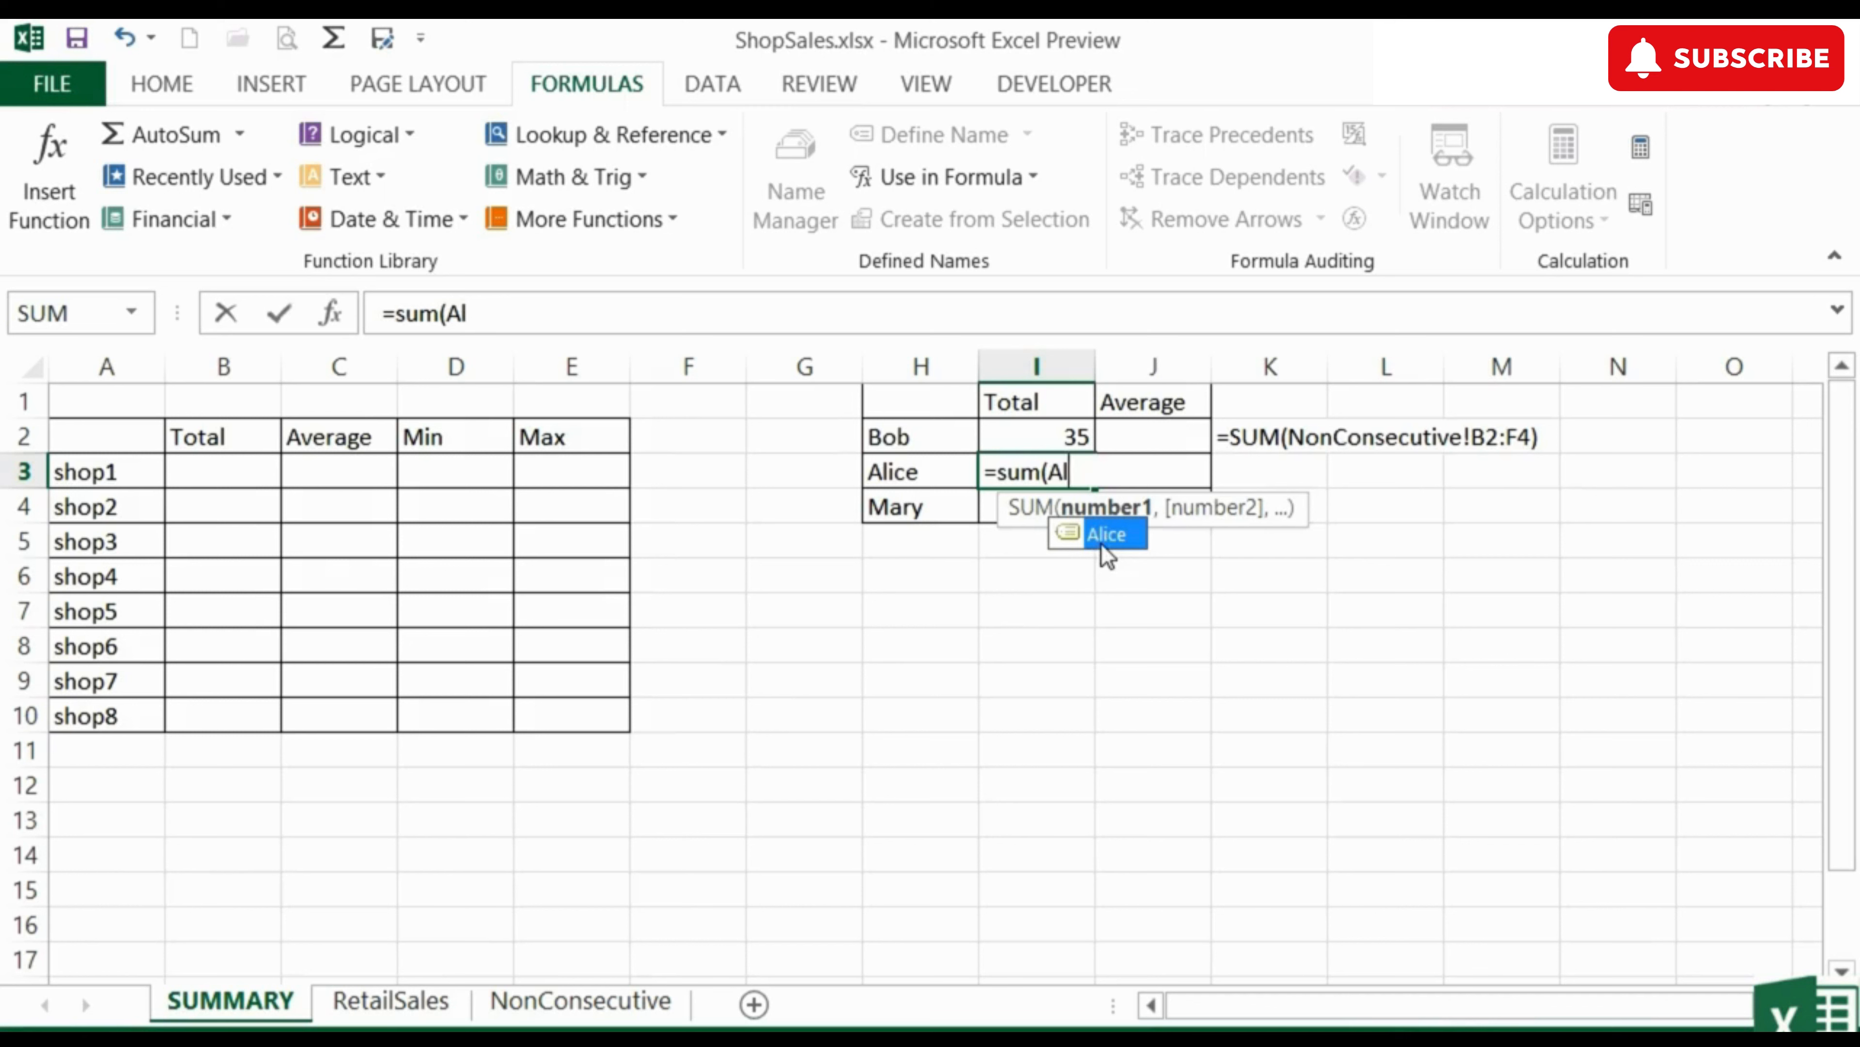
{"action": "double_click", "coordinate": [1102, 542]}
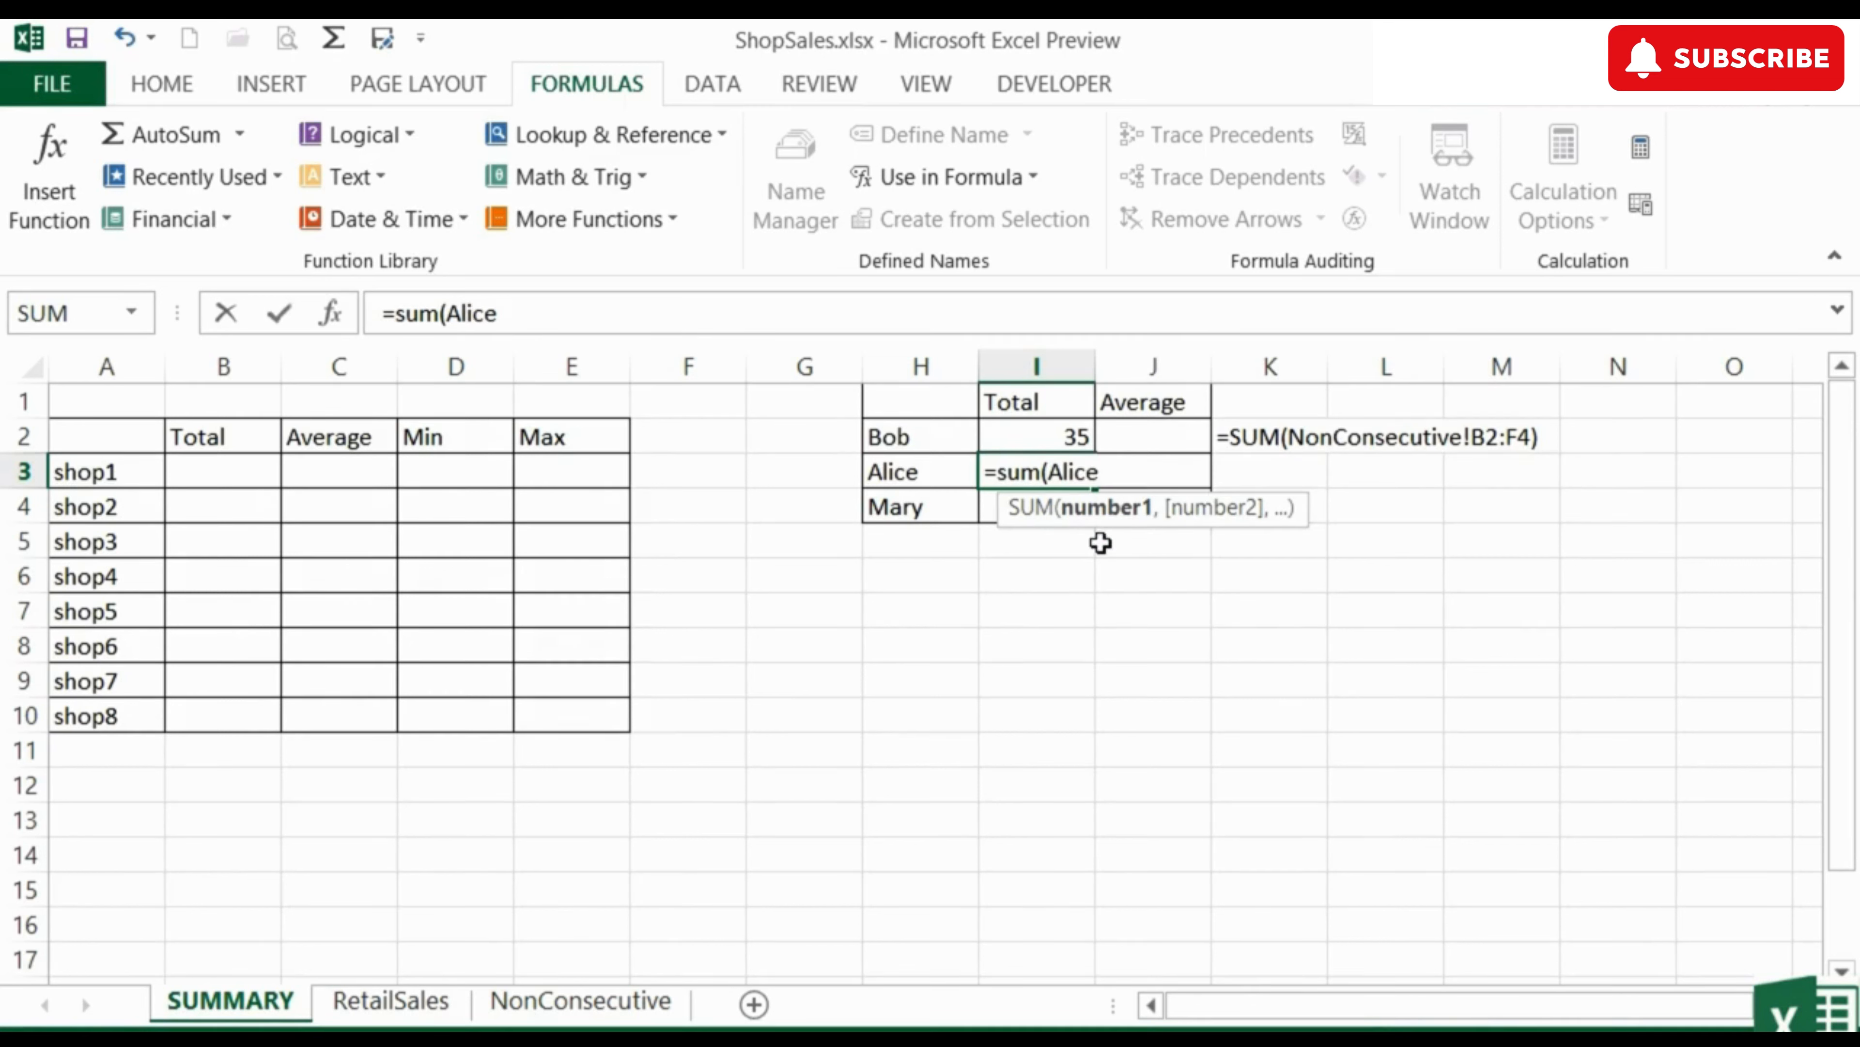
{"action": "key", "text": "Return"}
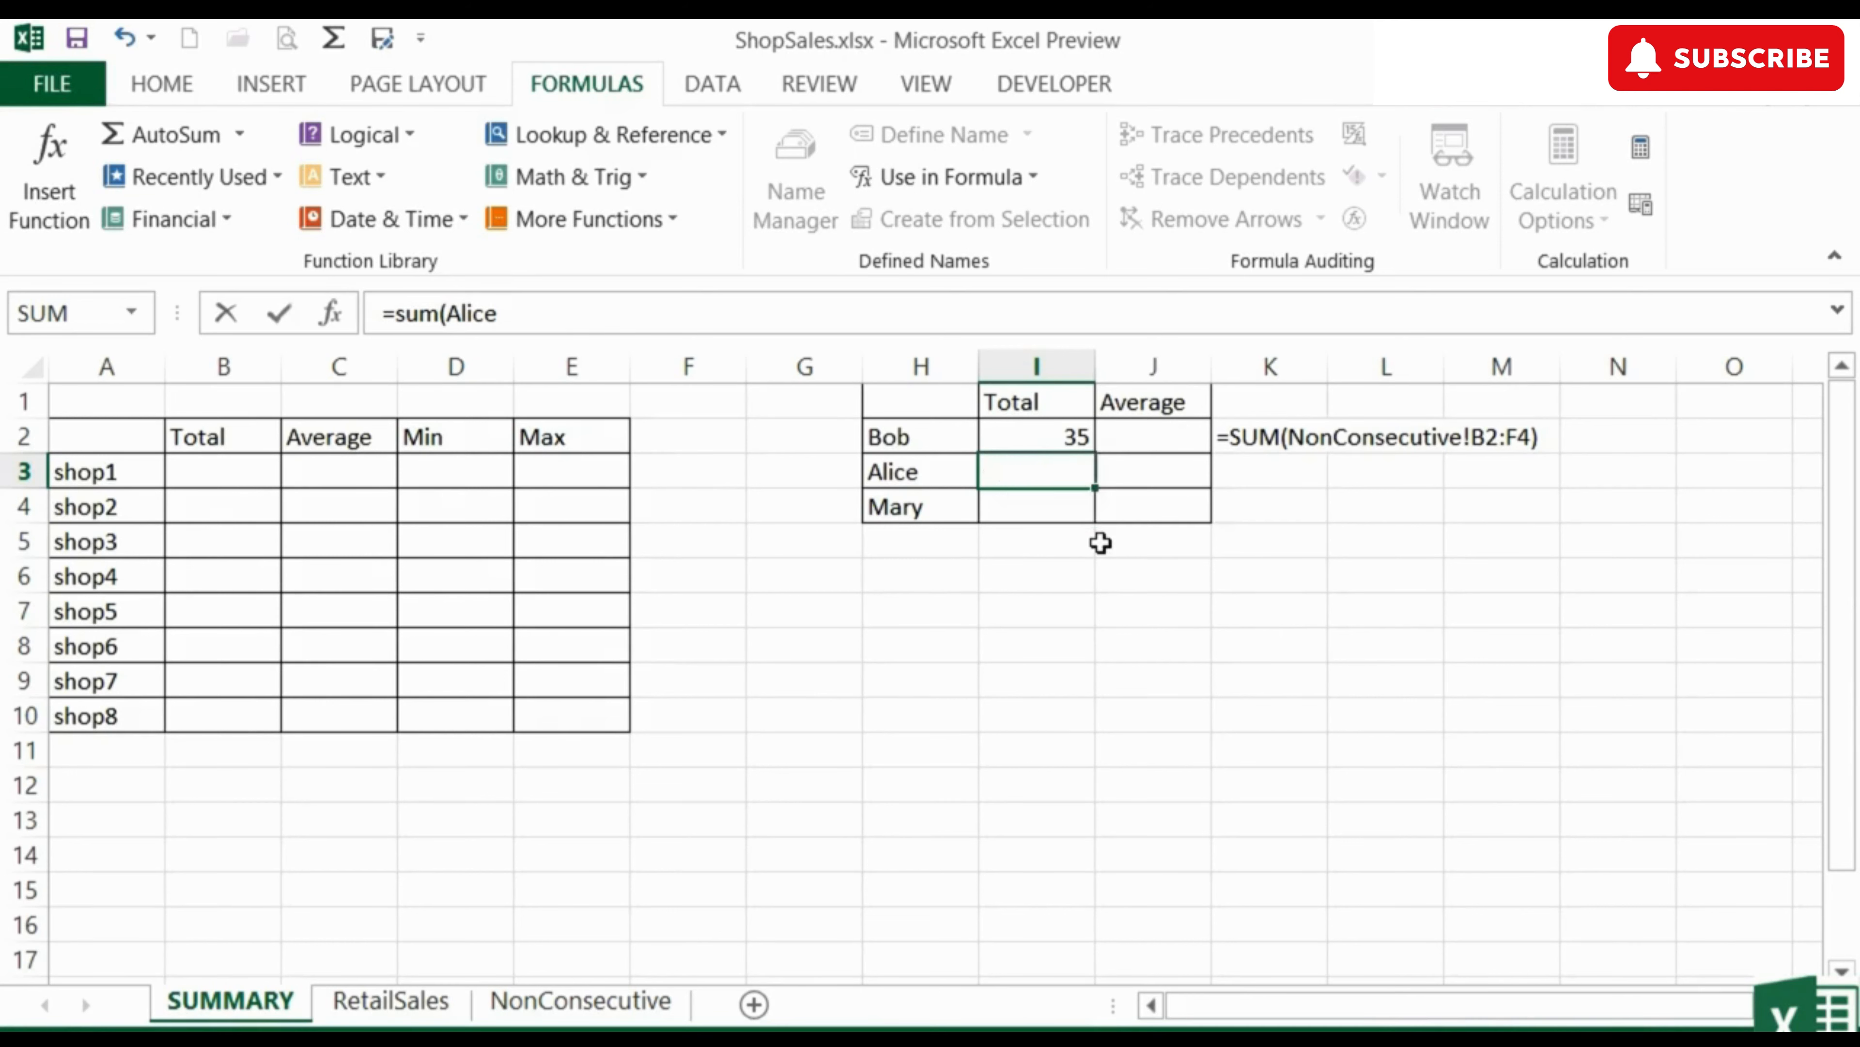
{"action": "key", "text": "Up"}
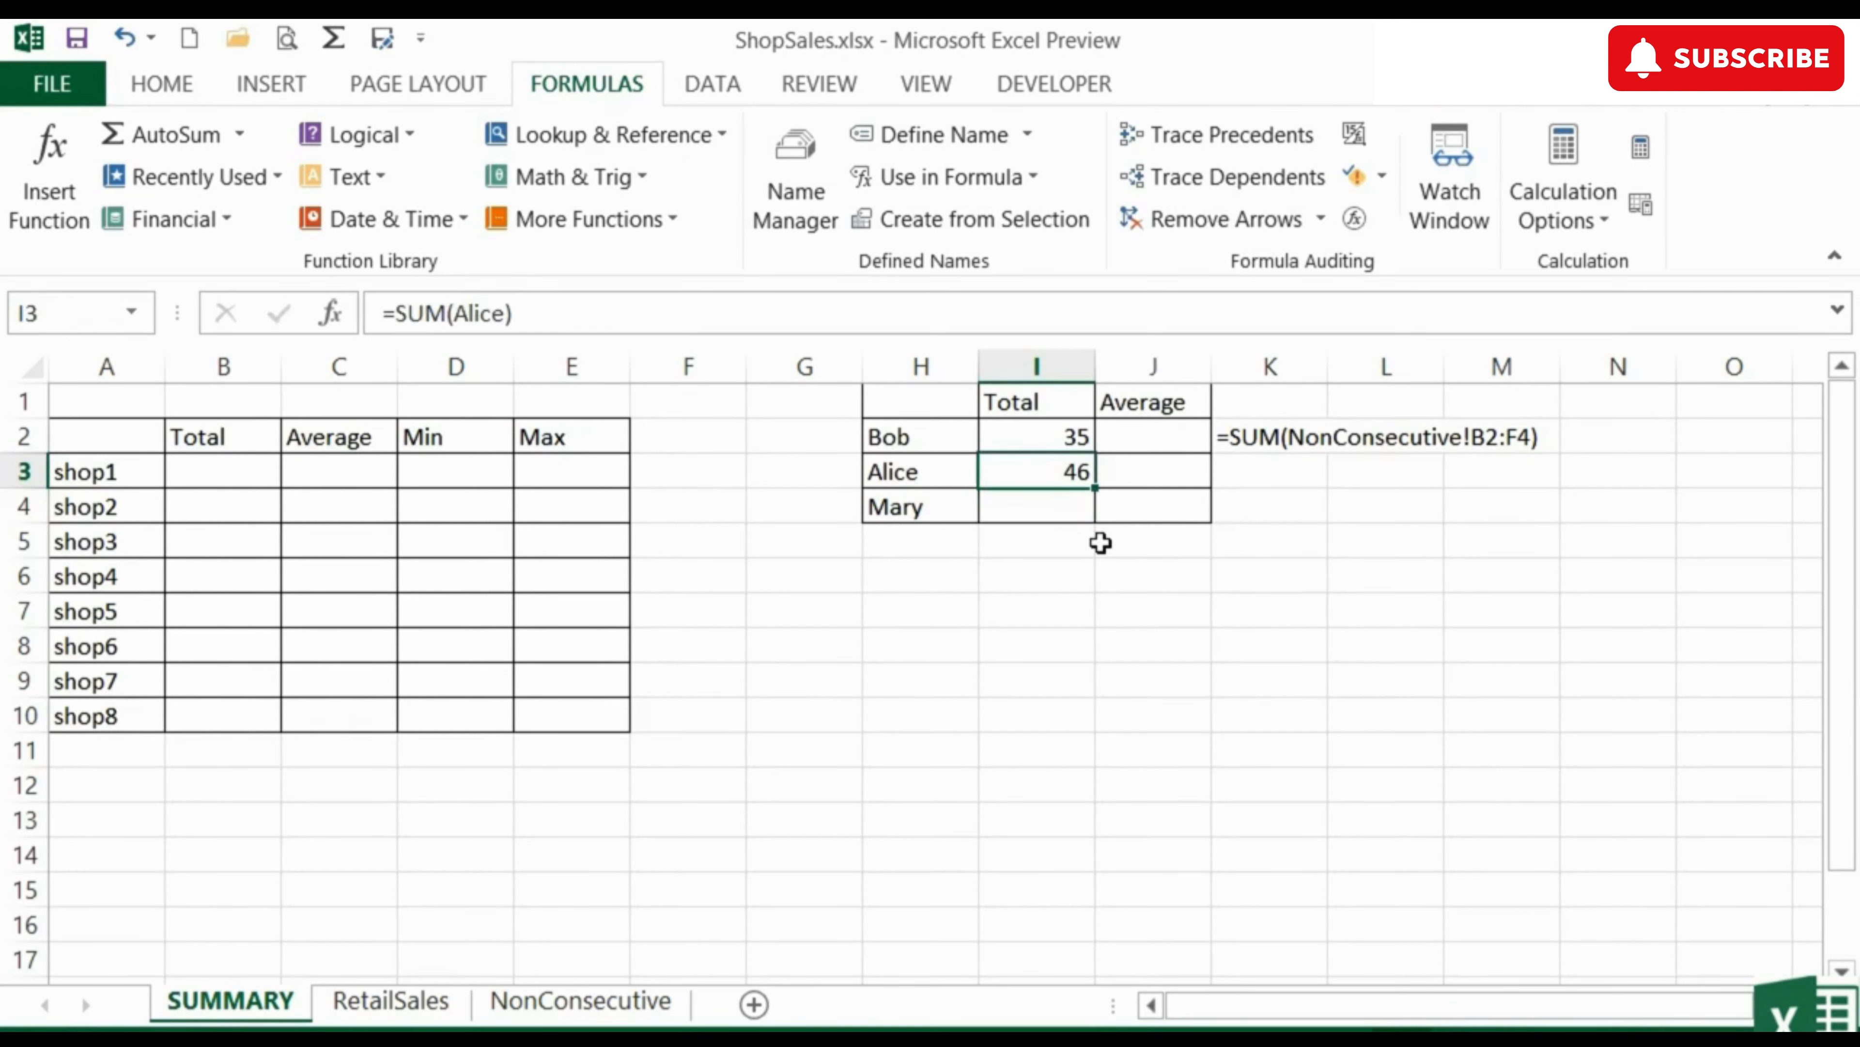
Enter a SUM formula in I4 that totals the third person's named range, and check the formula
{"action": "left_click", "coordinate": [1066, 509]}
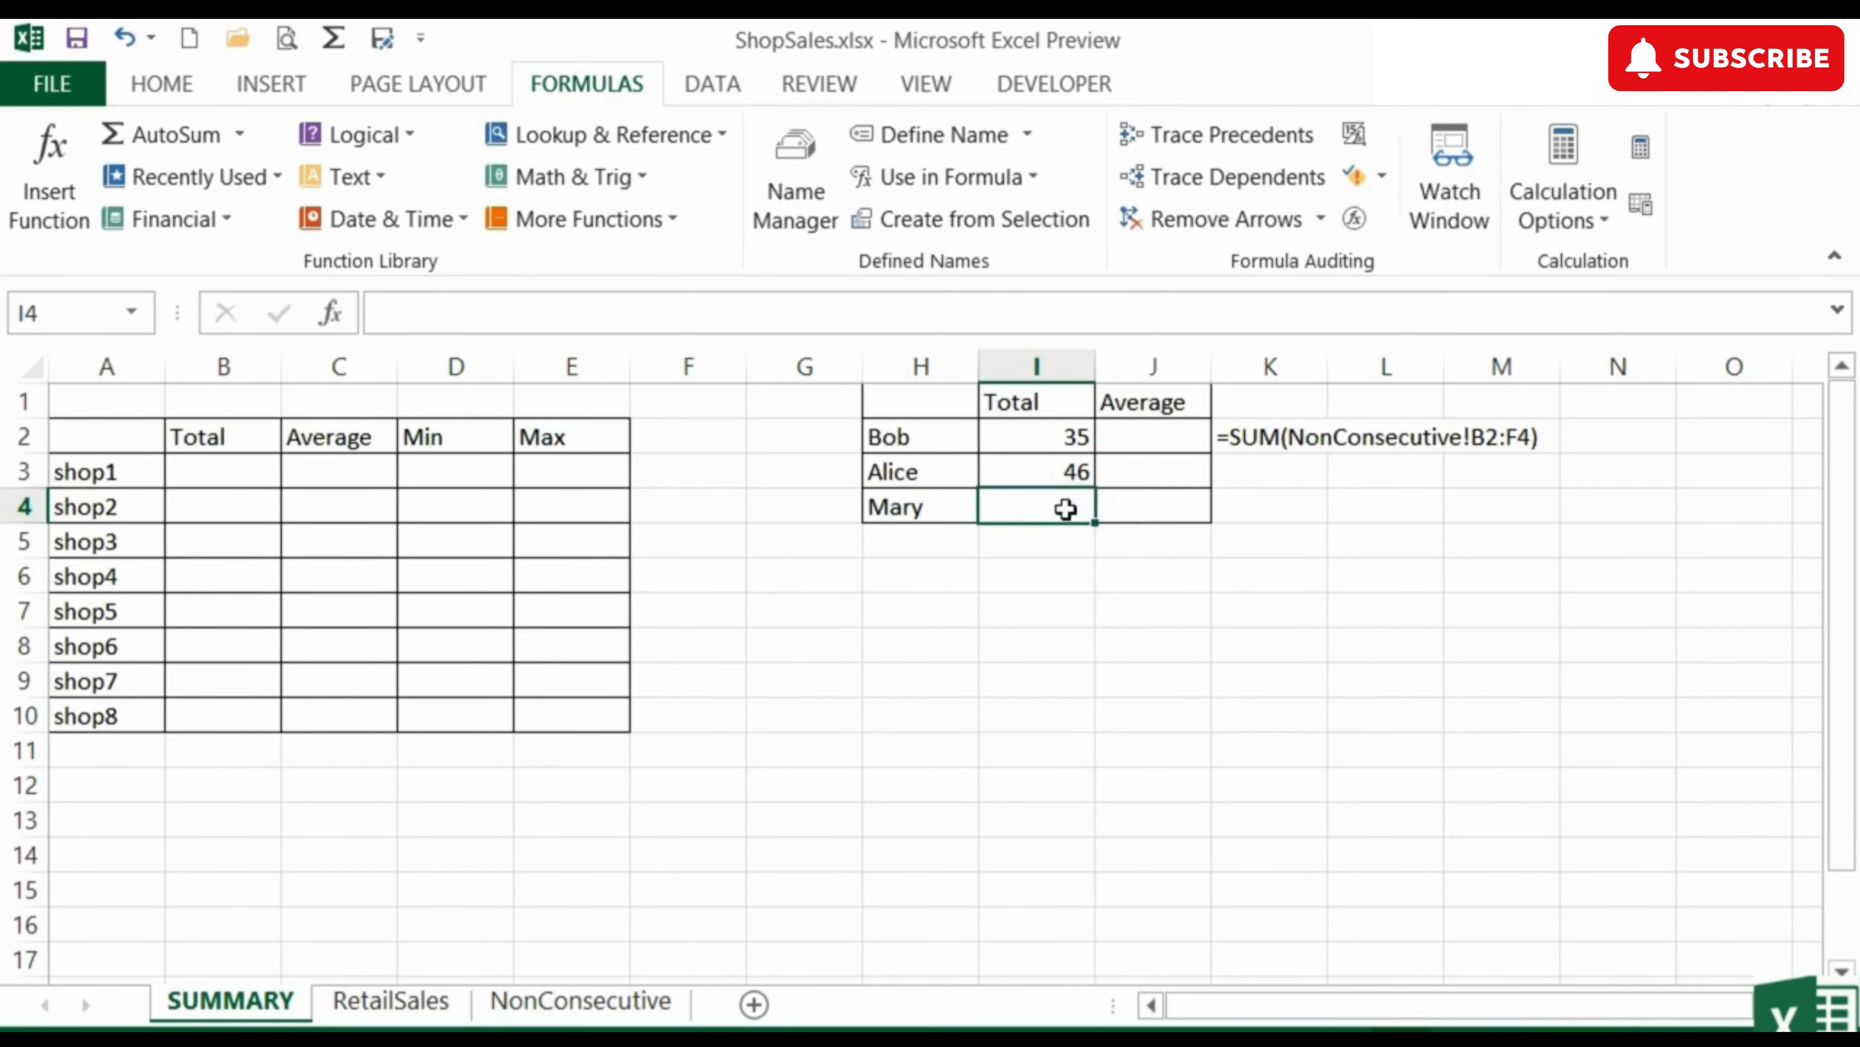
{"action": "type", "text": "=sum("}
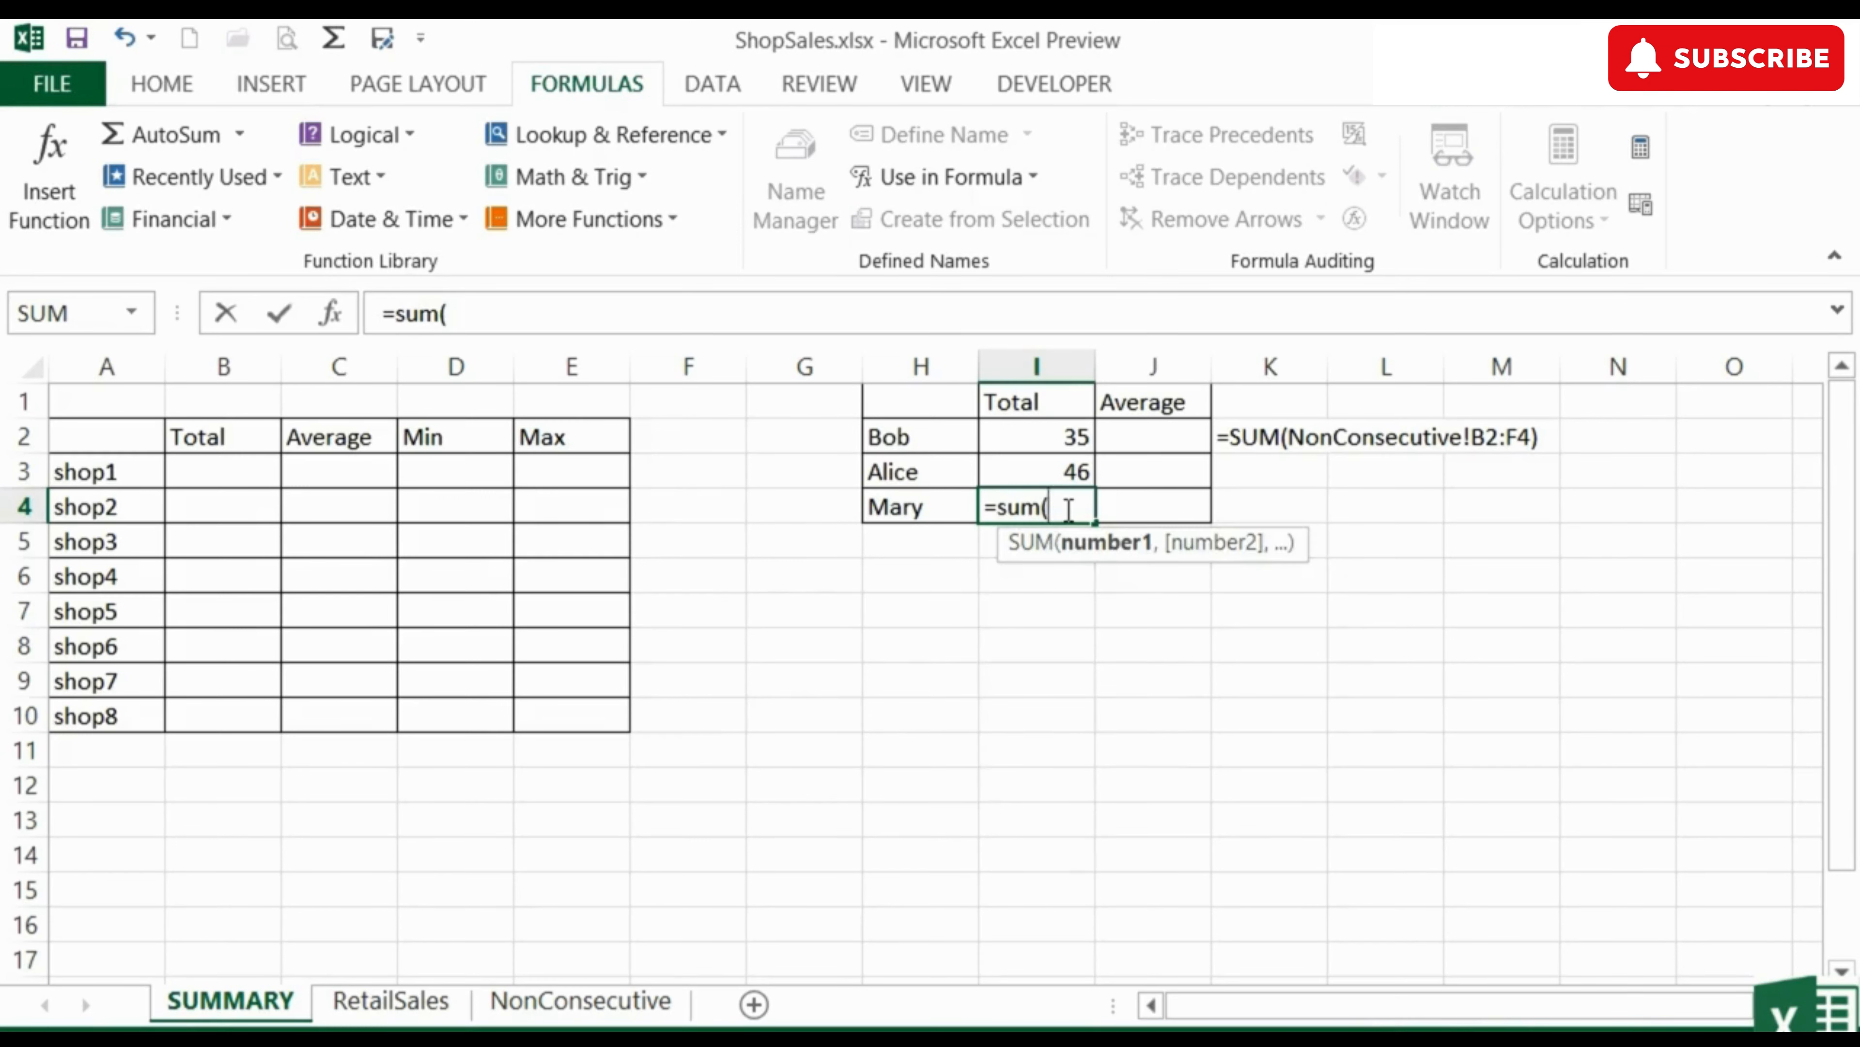
{"action": "type", "text": "mary"}
{"action": "key", "text": "Return"}
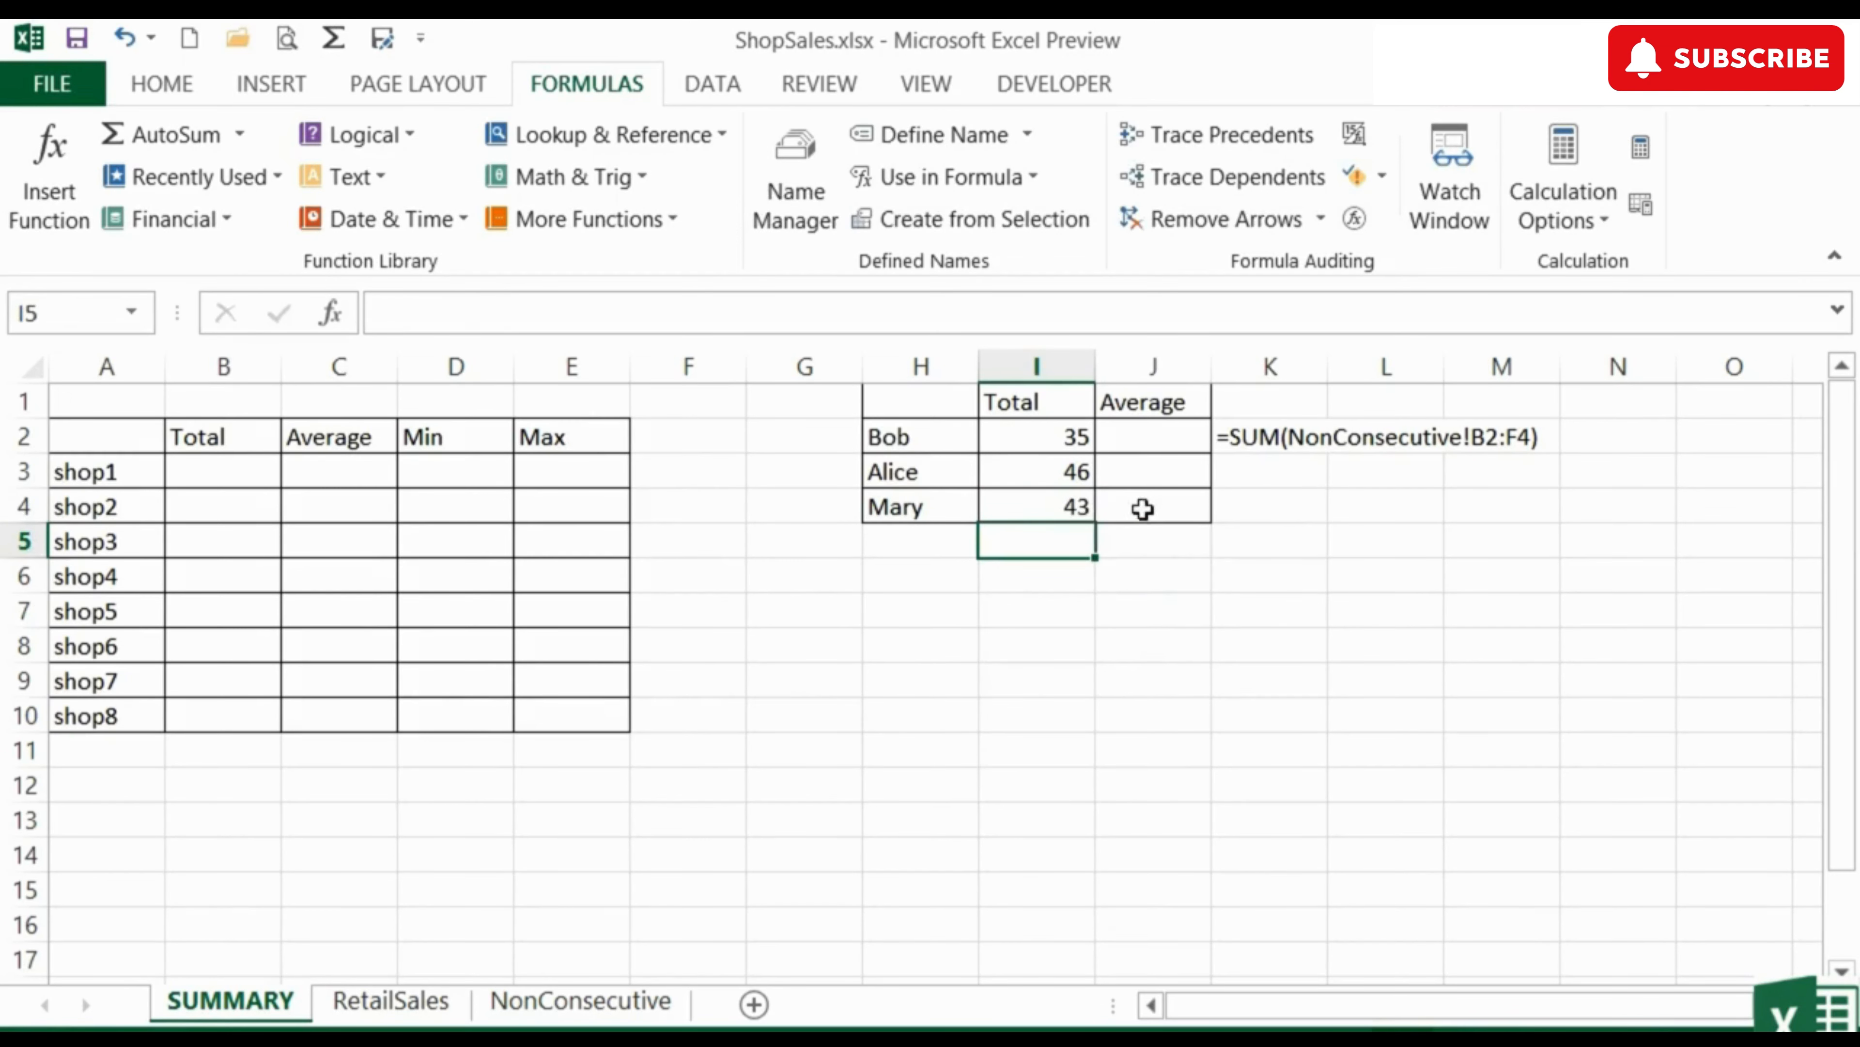
{"action": "left_click", "coordinate": [1067, 506]}
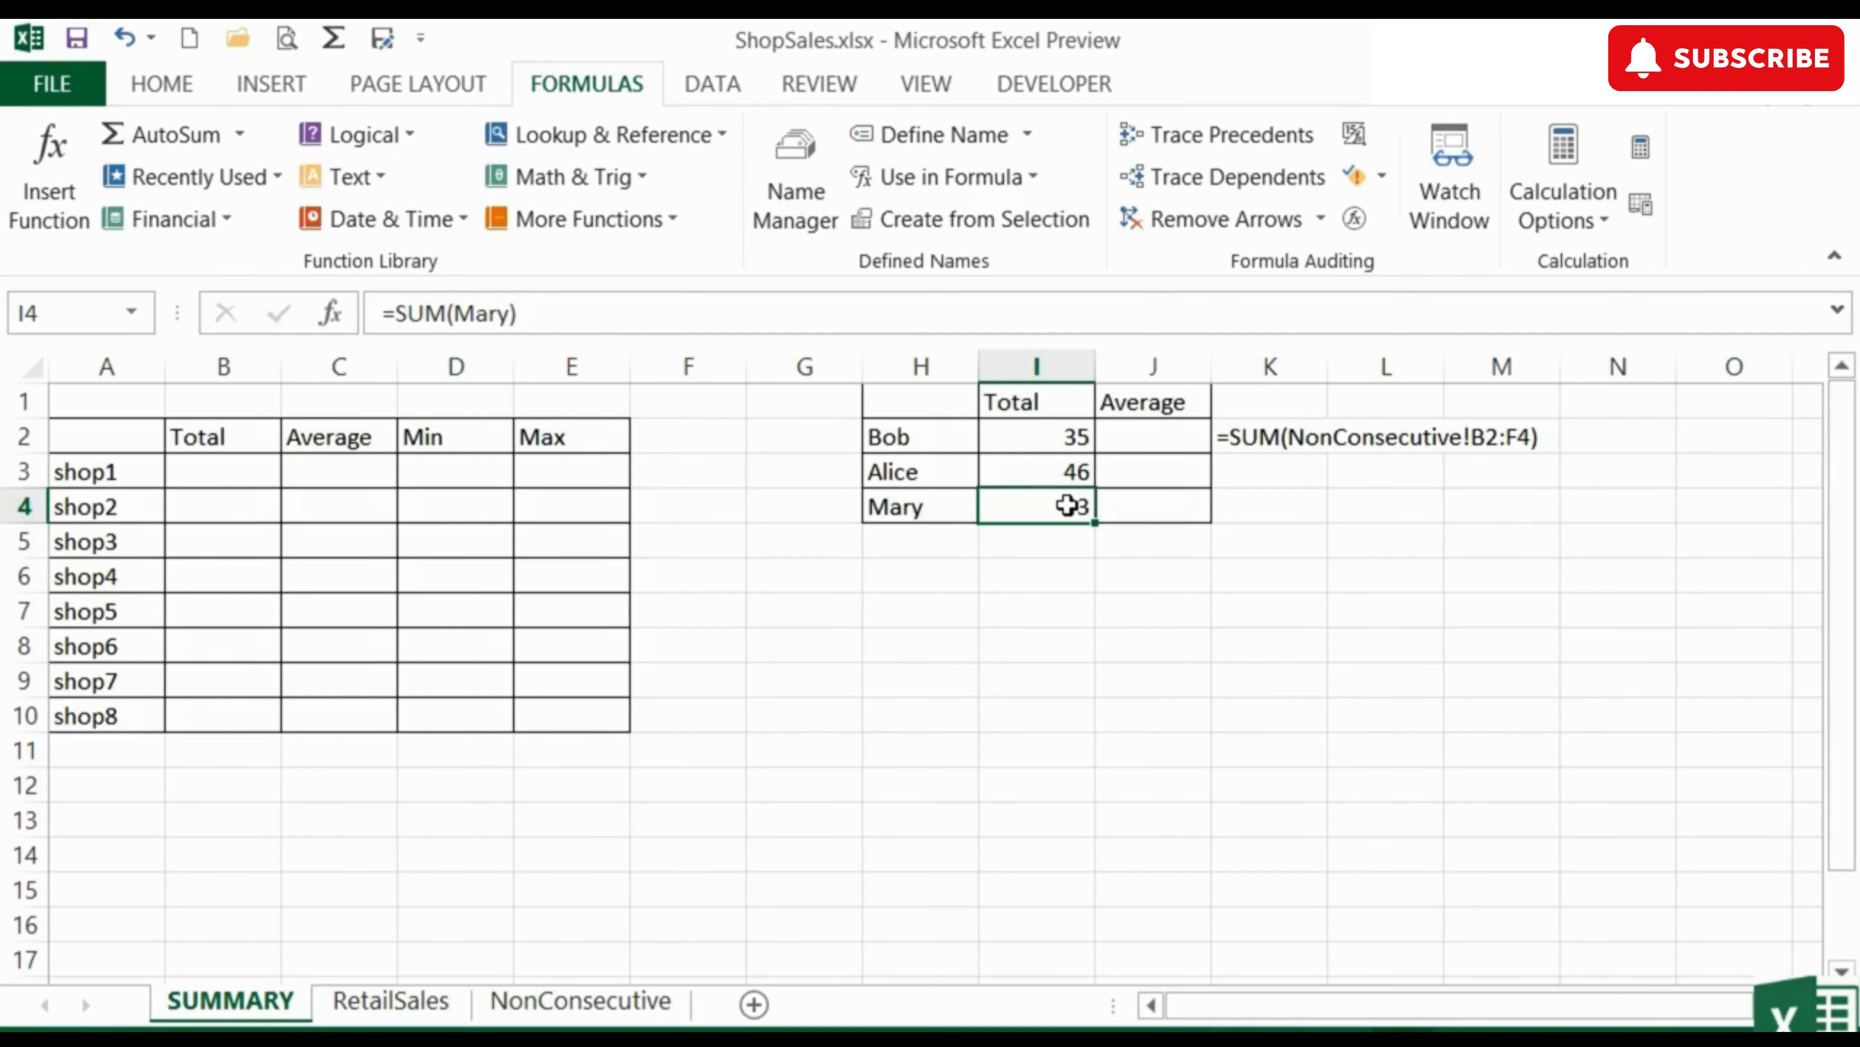
Delete the defined name shop1 in the Name Manager
{"action": "left_click", "coordinate": [795, 194]}
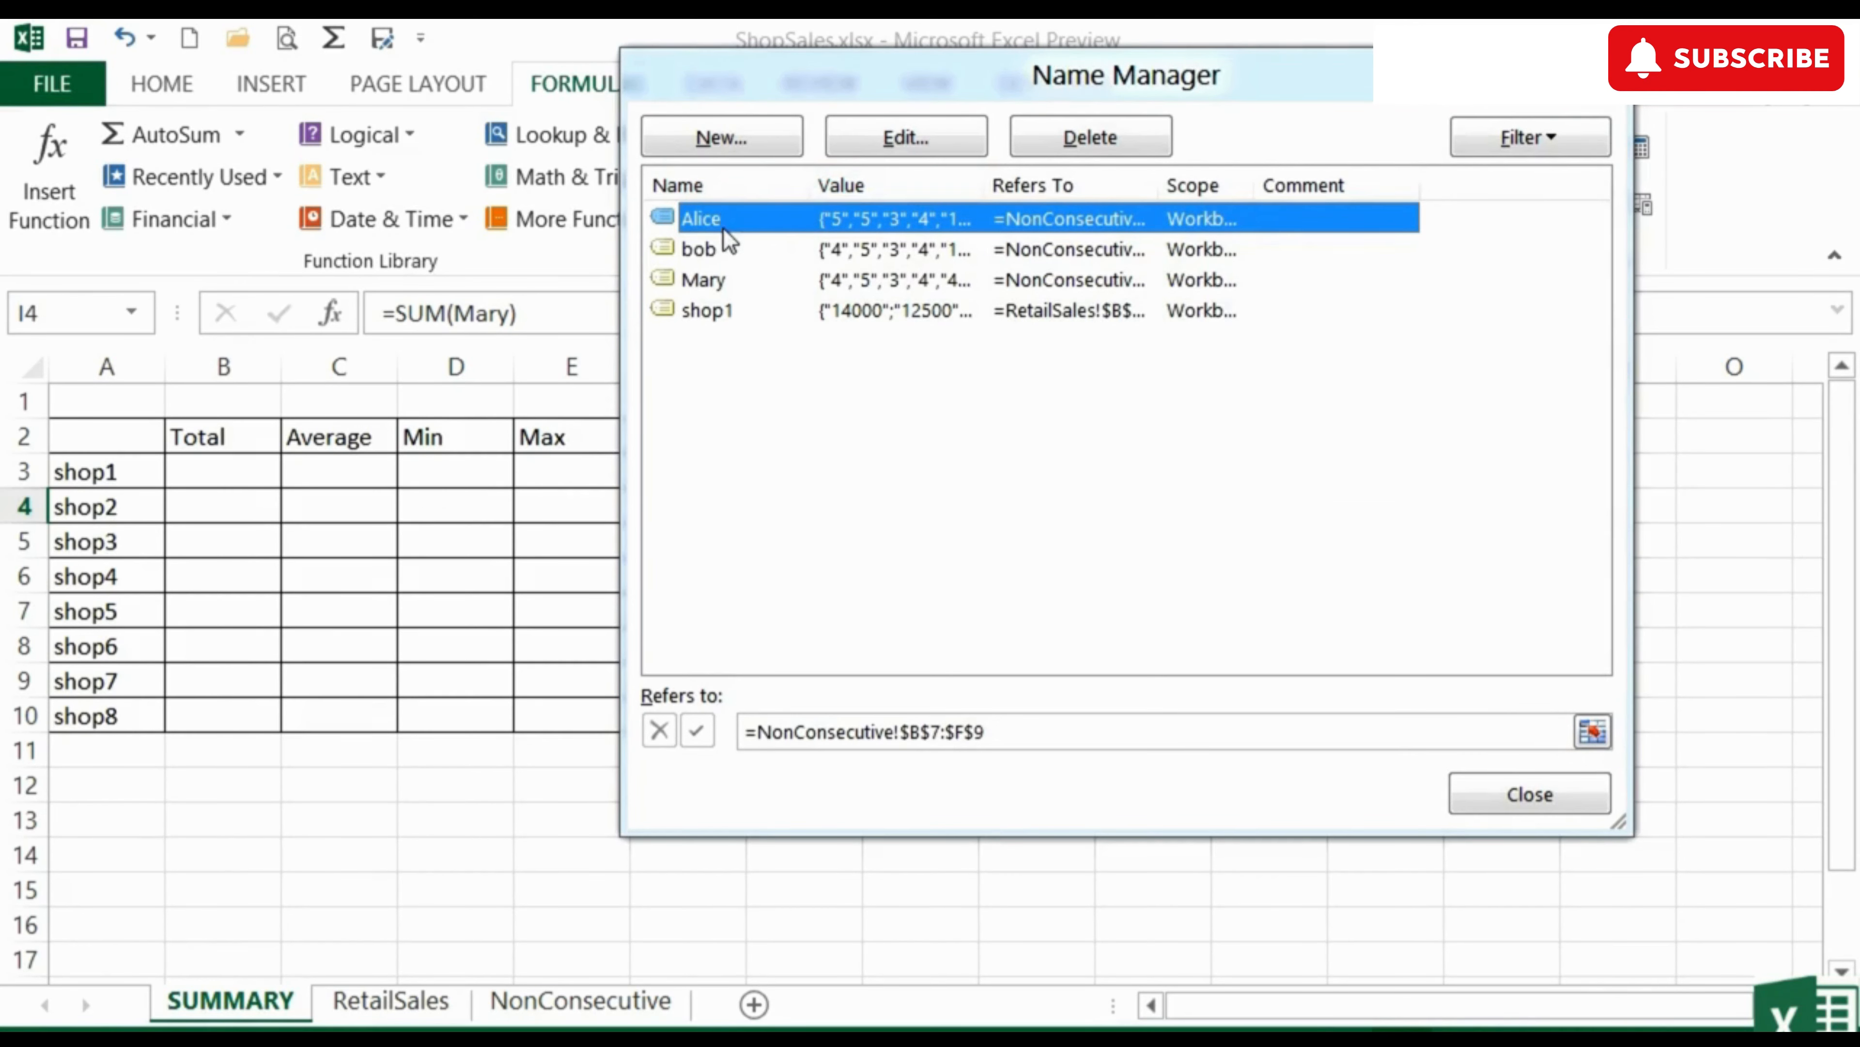
{"action": "left_click", "coordinate": [722, 312]}
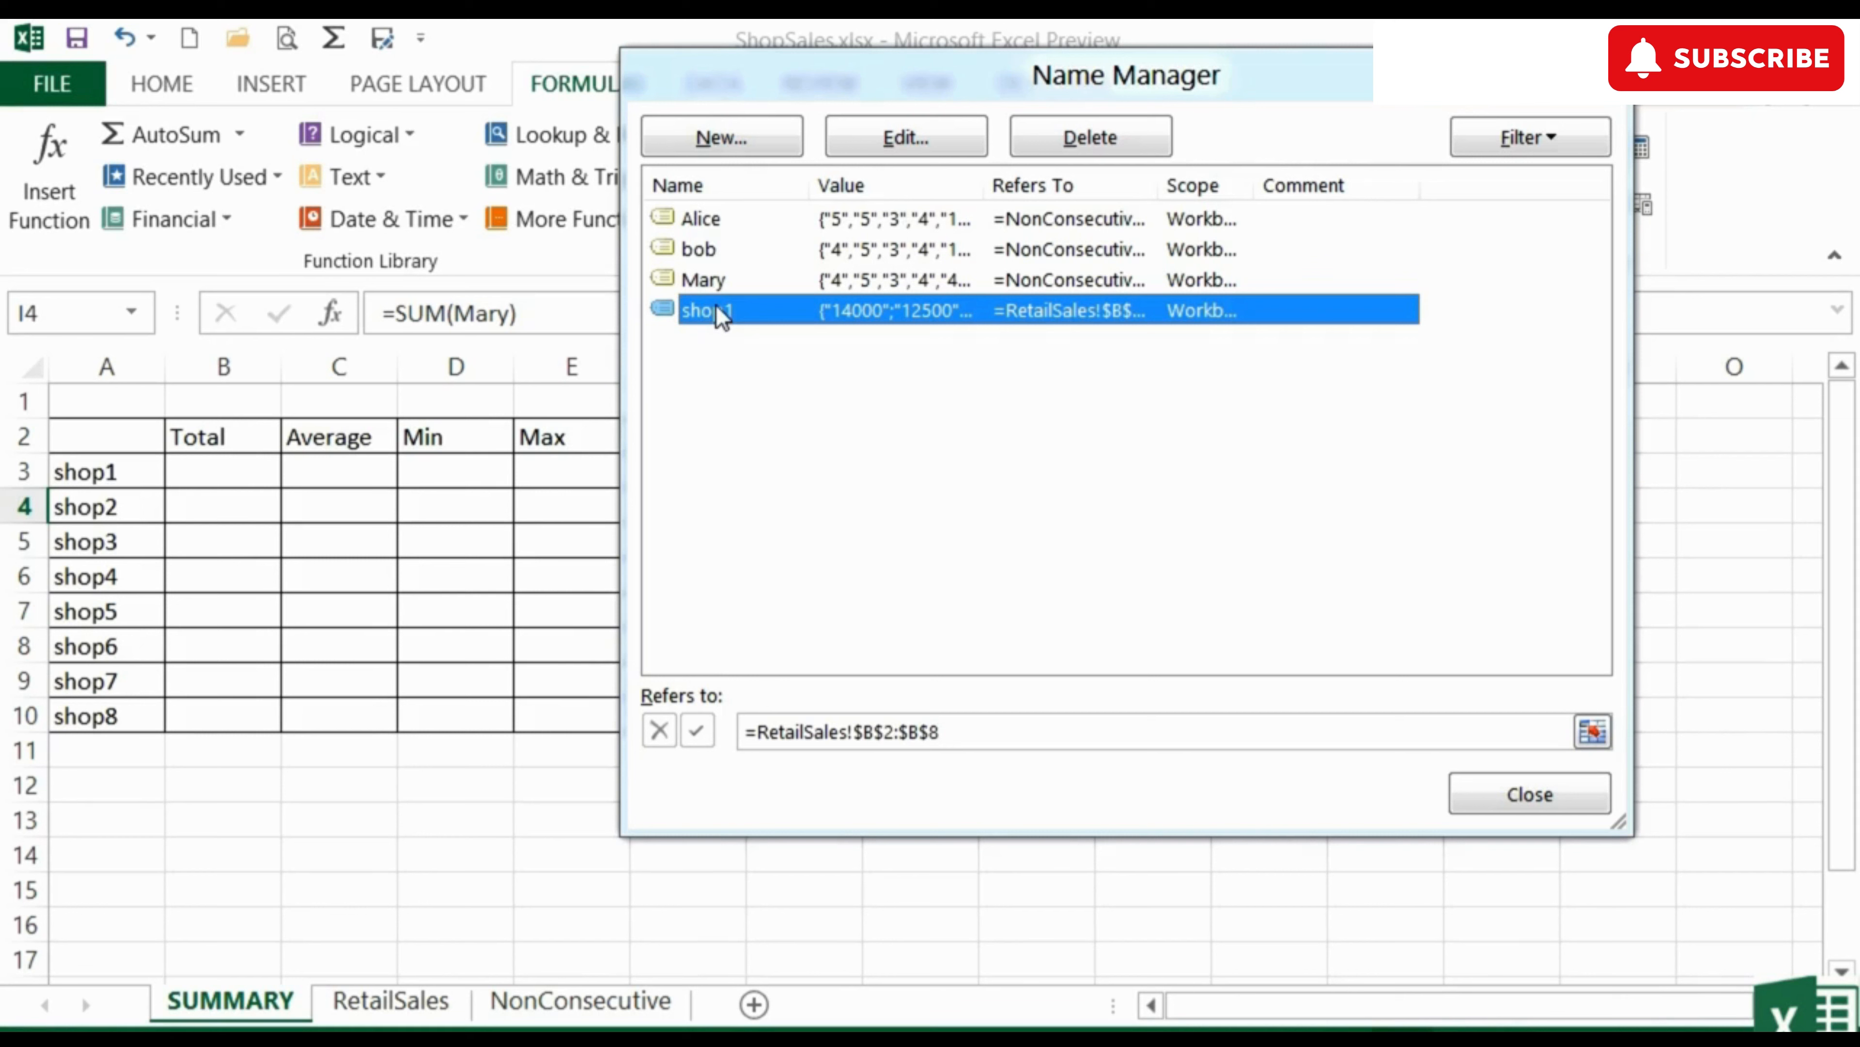
{"action": "left_click", "coordinate": [1121, 139]}
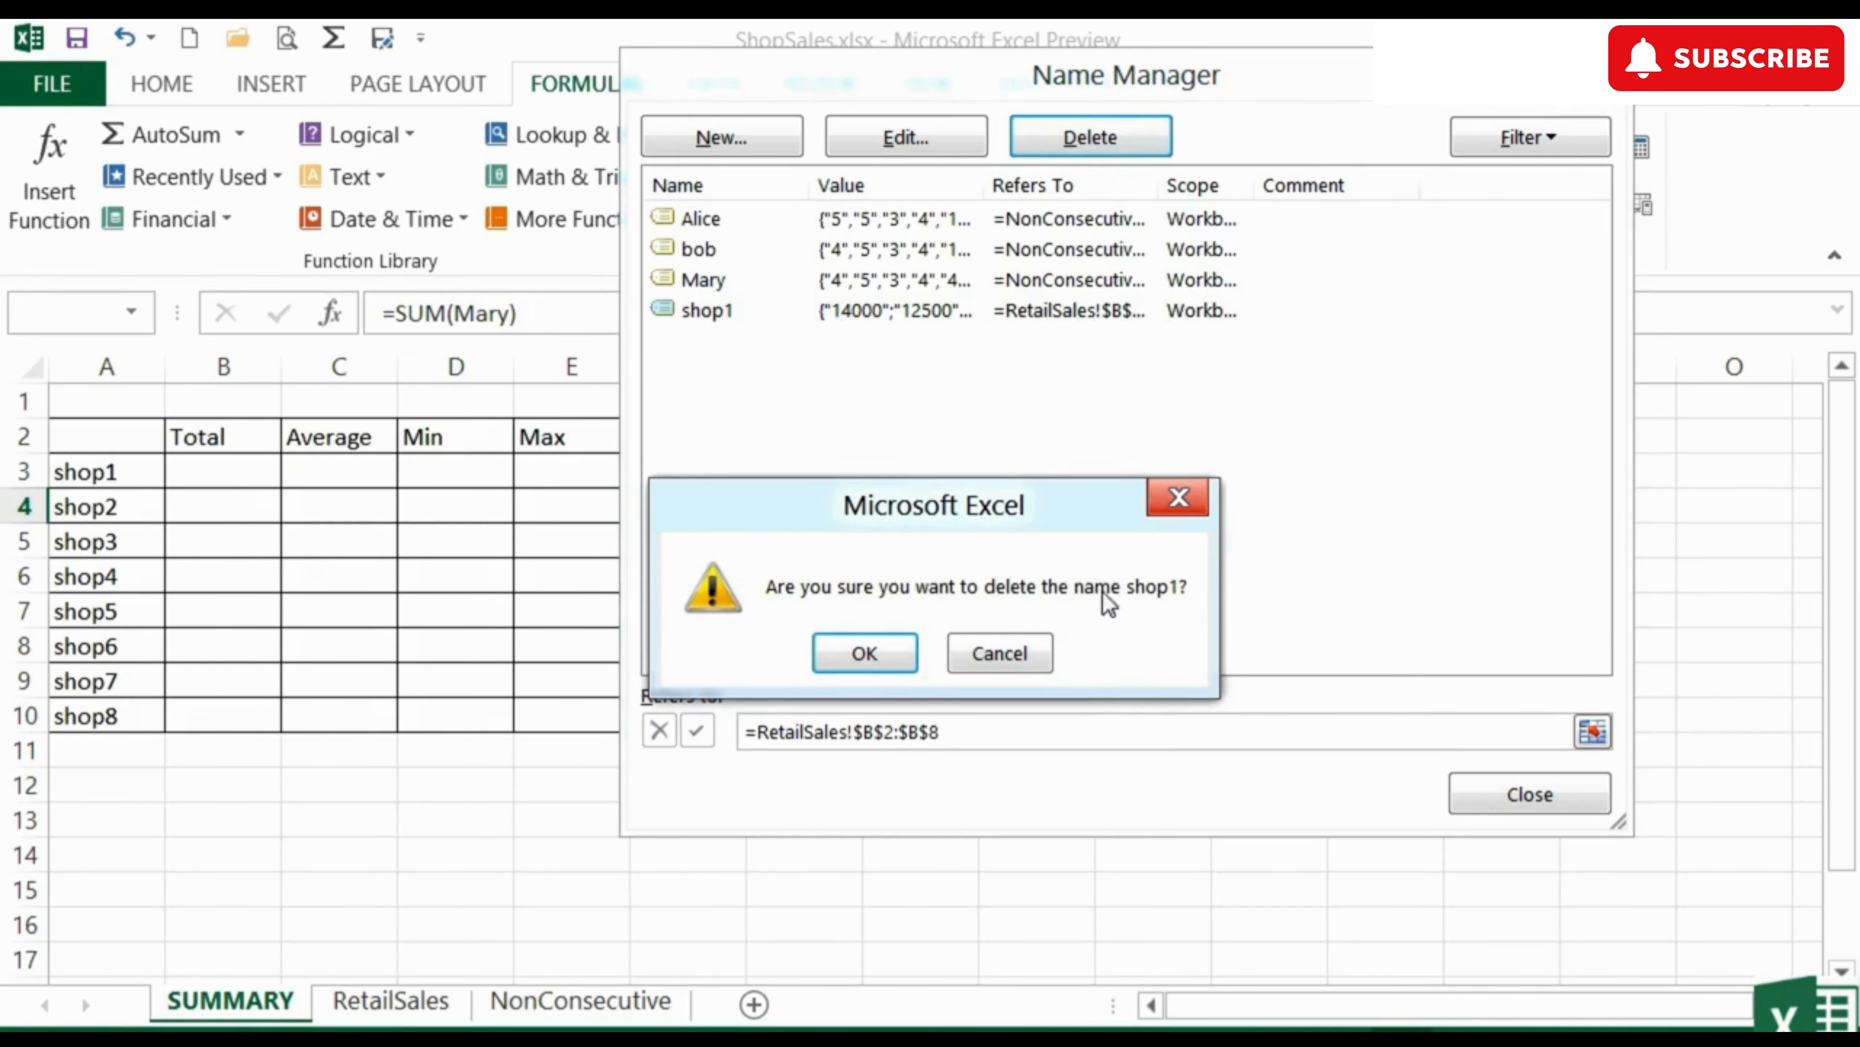
{"action": "left_click", "coordinate": [862, 652]}
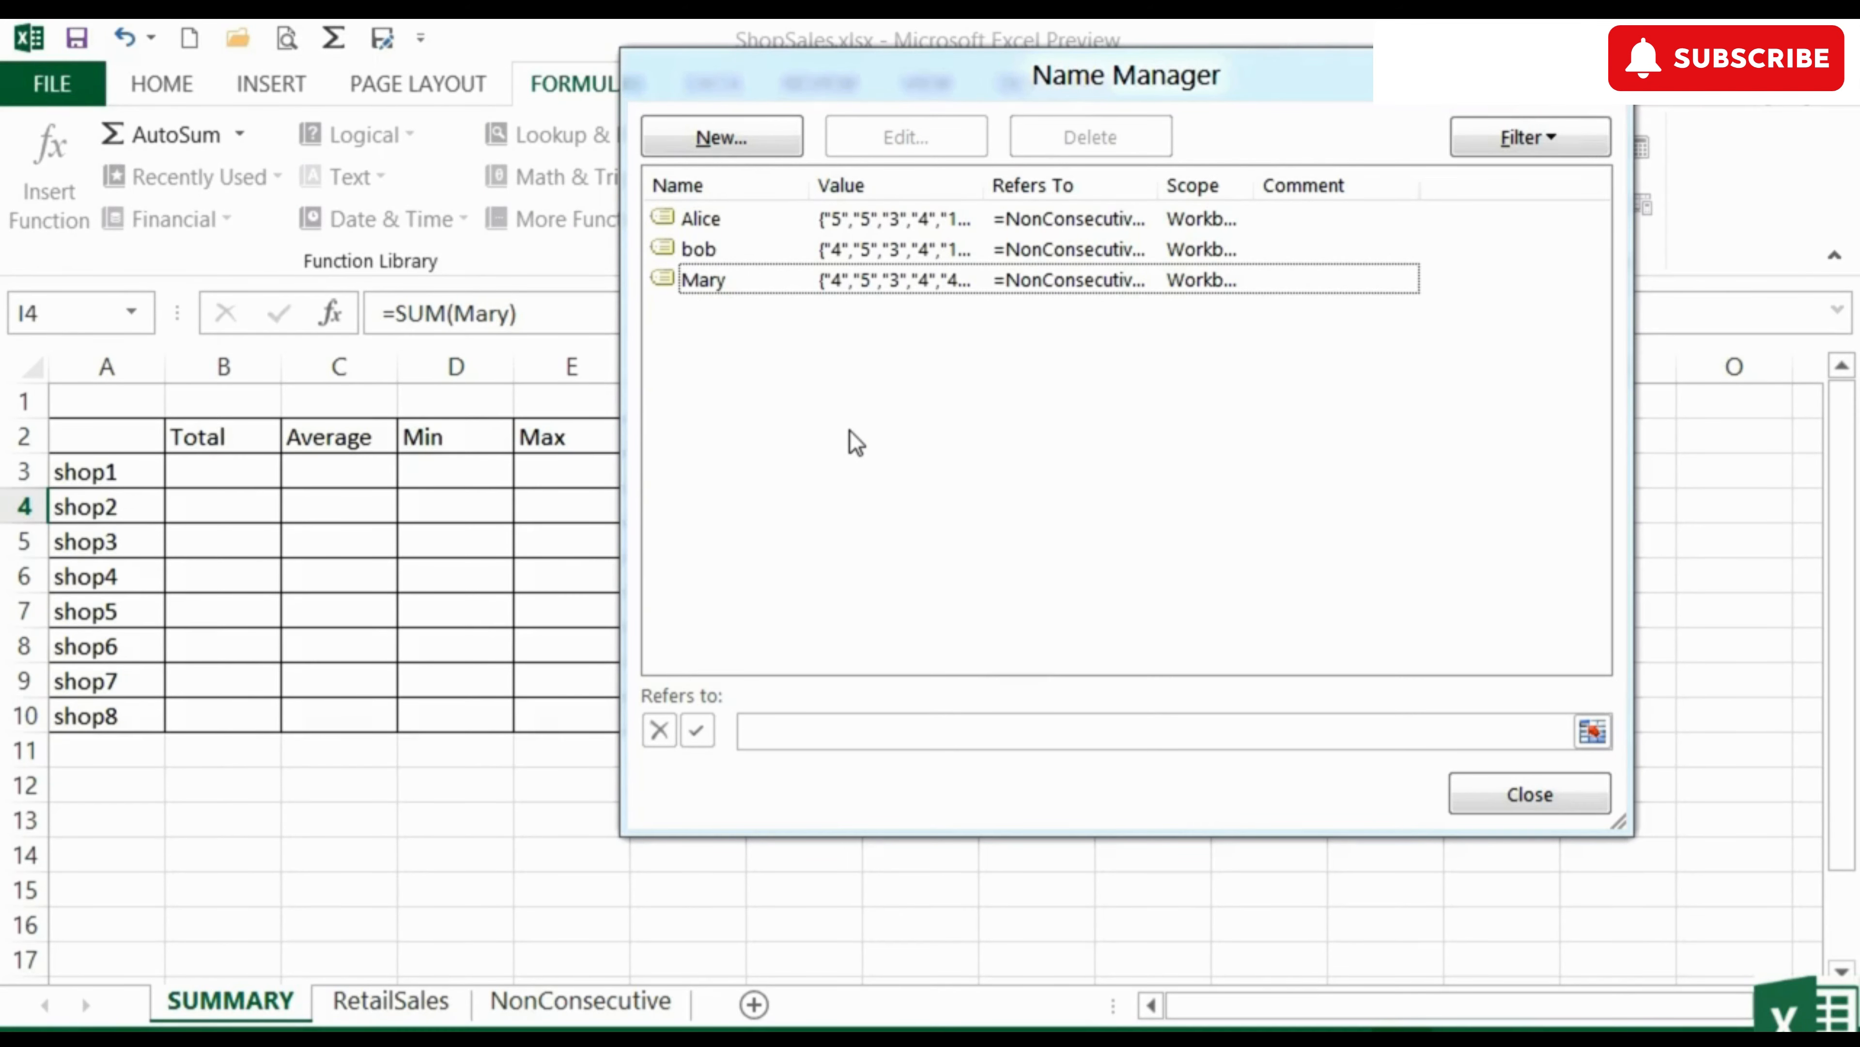
Extend the third person's named range to =NonConsecutive!$B$12:$F$15, save the new reference and close the Name Manager
{"action": "left_click", "coordinate": [701, 220]}
{"action": "left_click", "coordinate": [700, 249]}
{"action": "left_click", "coordinate": [713, 286]}
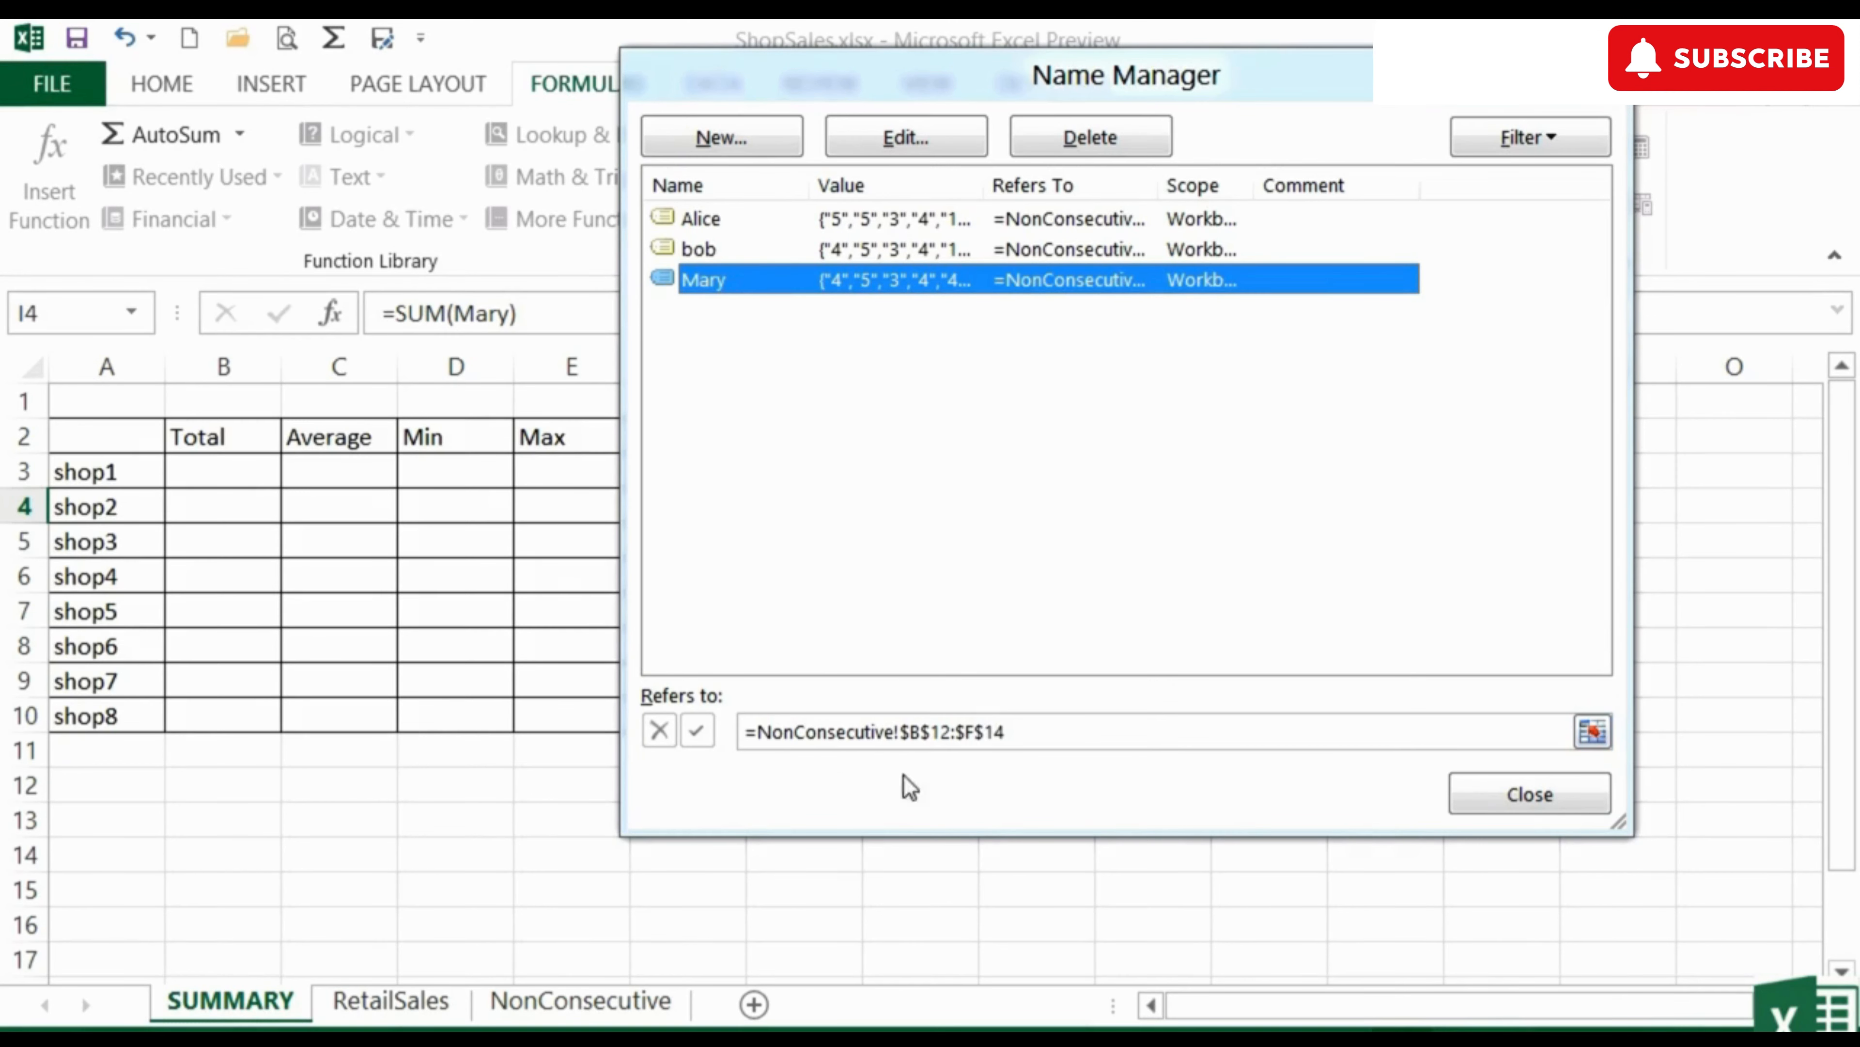
{"action": "left_click", "coordinate": [1059, 740]}
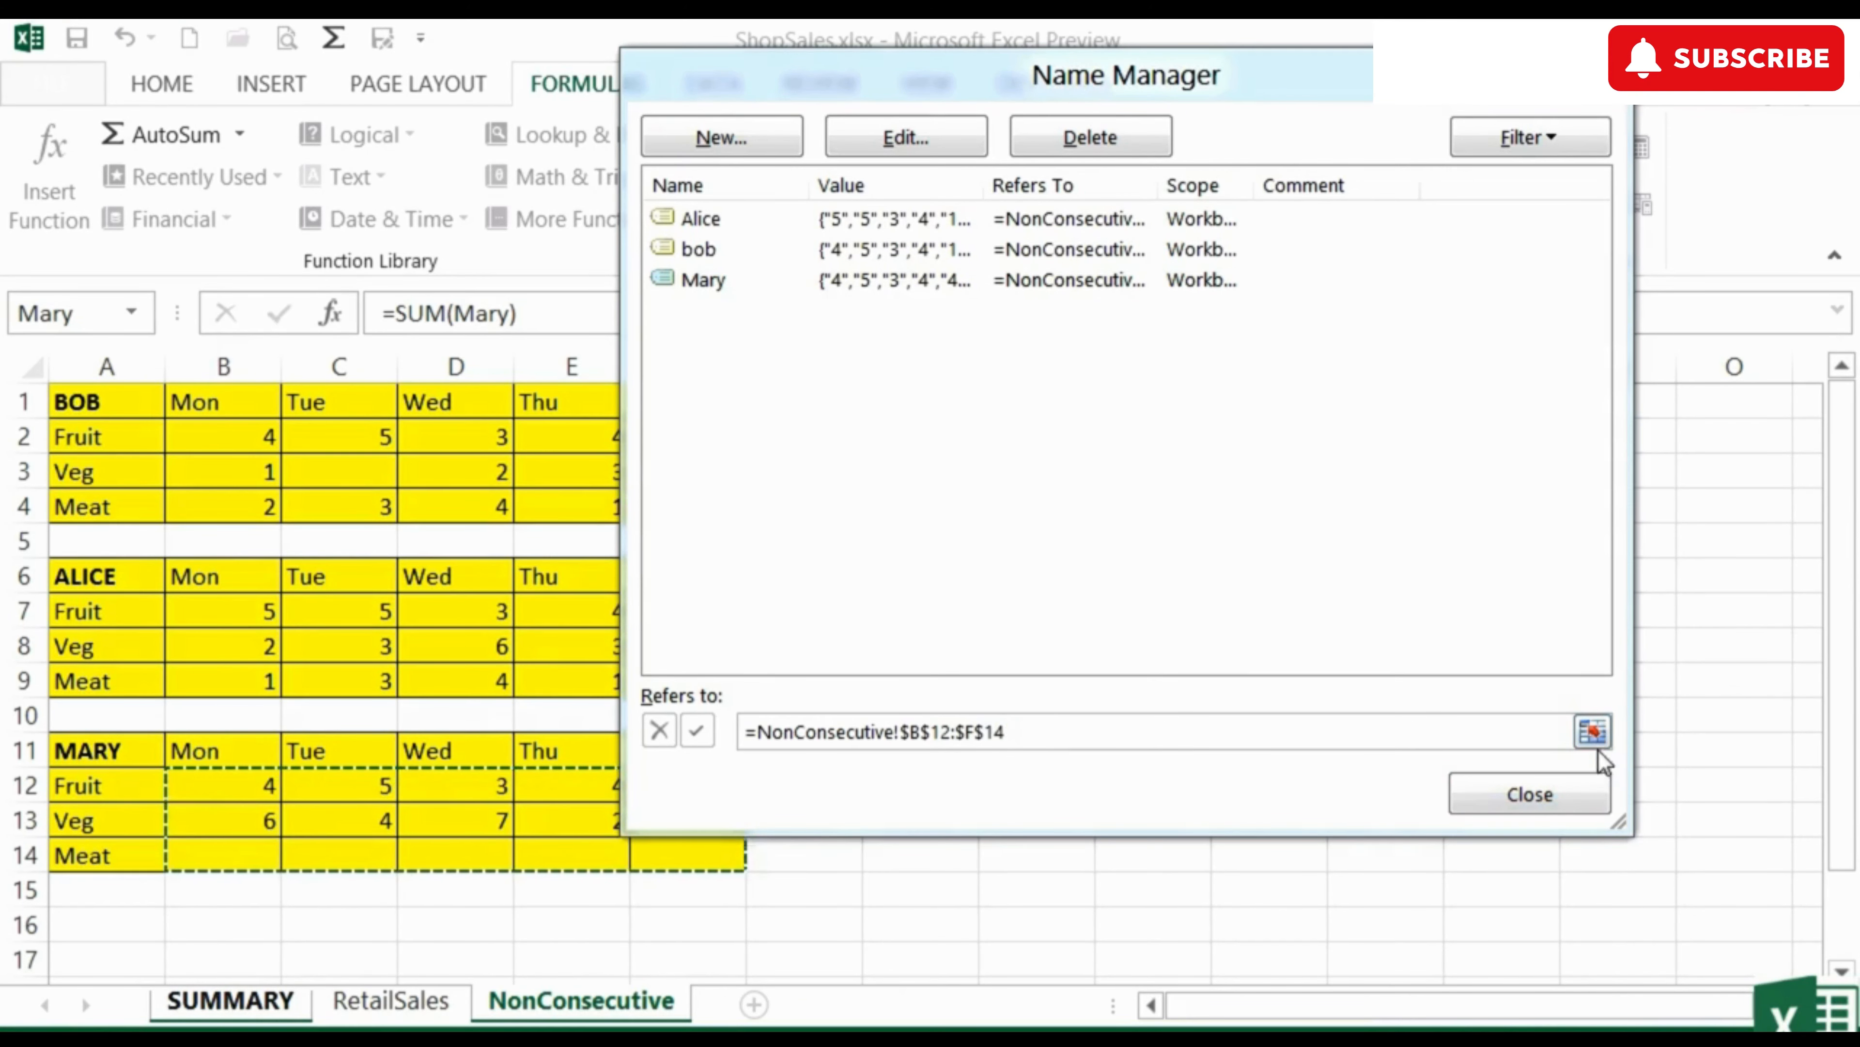
{"action": "left_click", "coordinate": [1600, 733]}
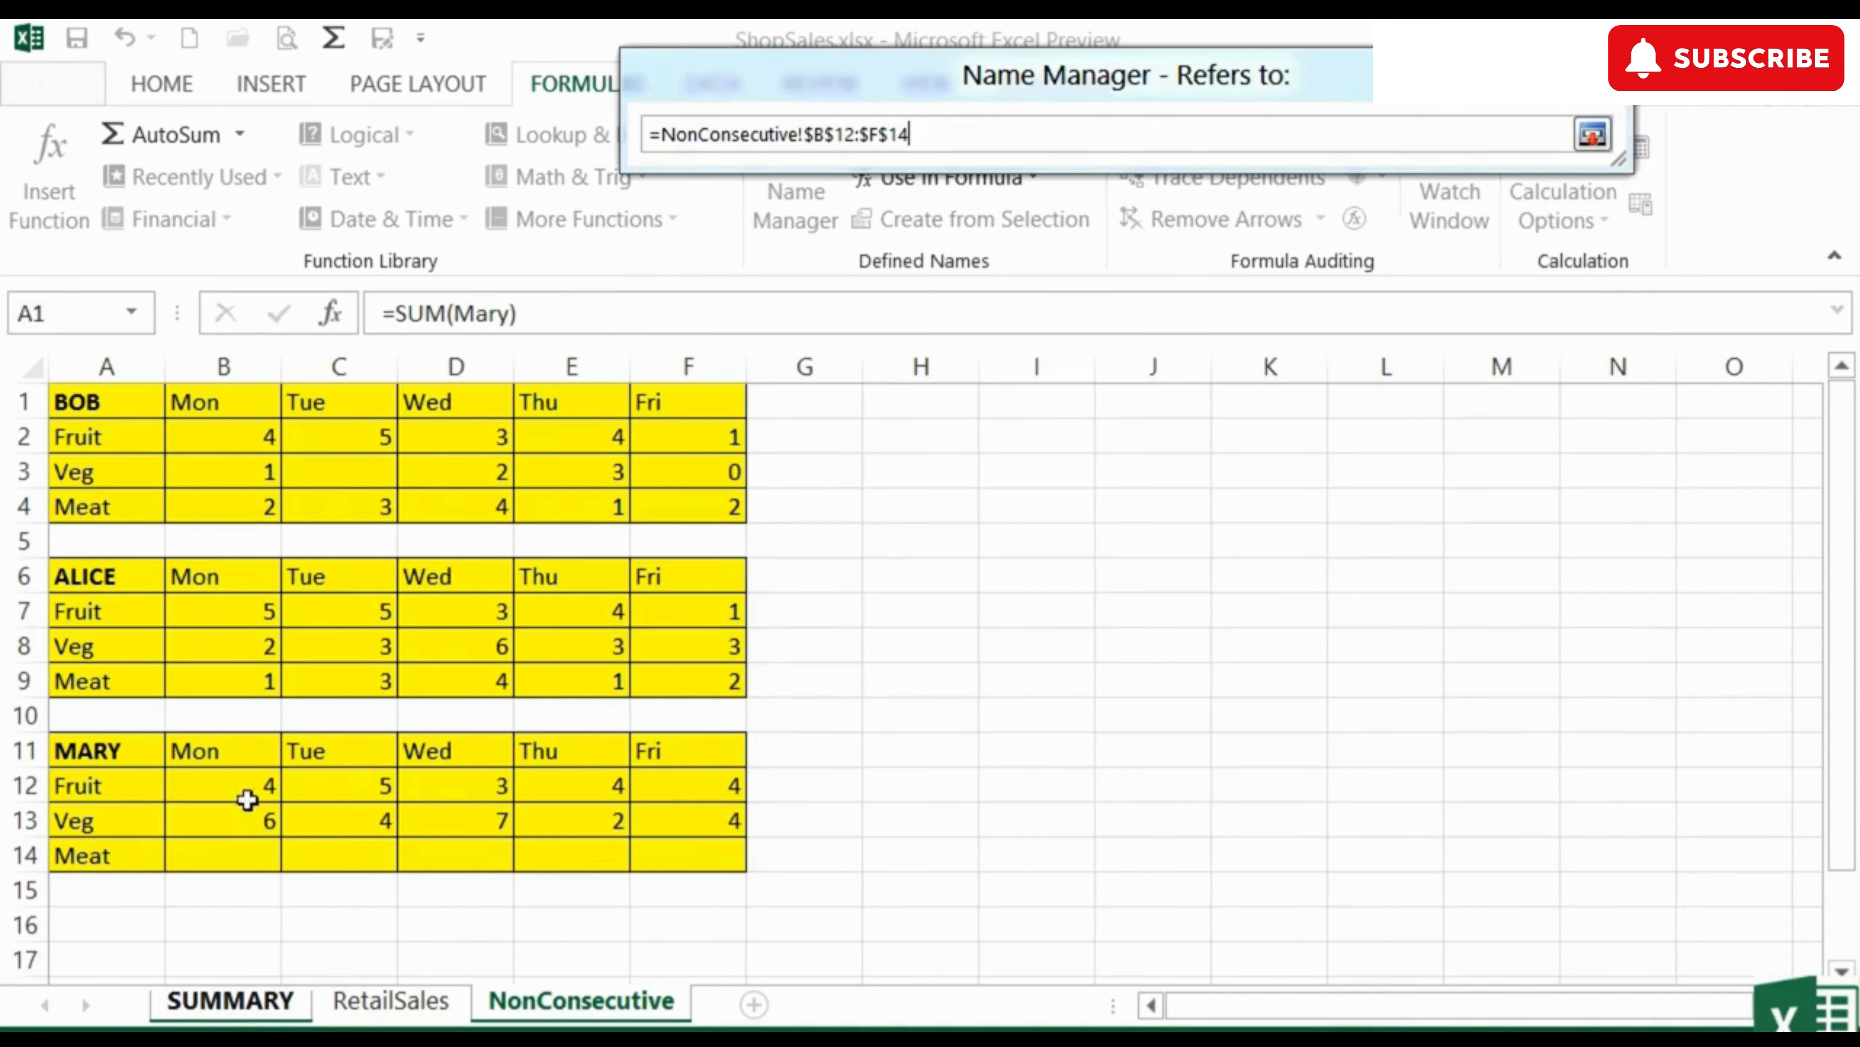
{"action": "type", "text": "+"}
{"action": "left_click_drag", "start_coordinate": [245, 795], "coordinate": [687, 894]}
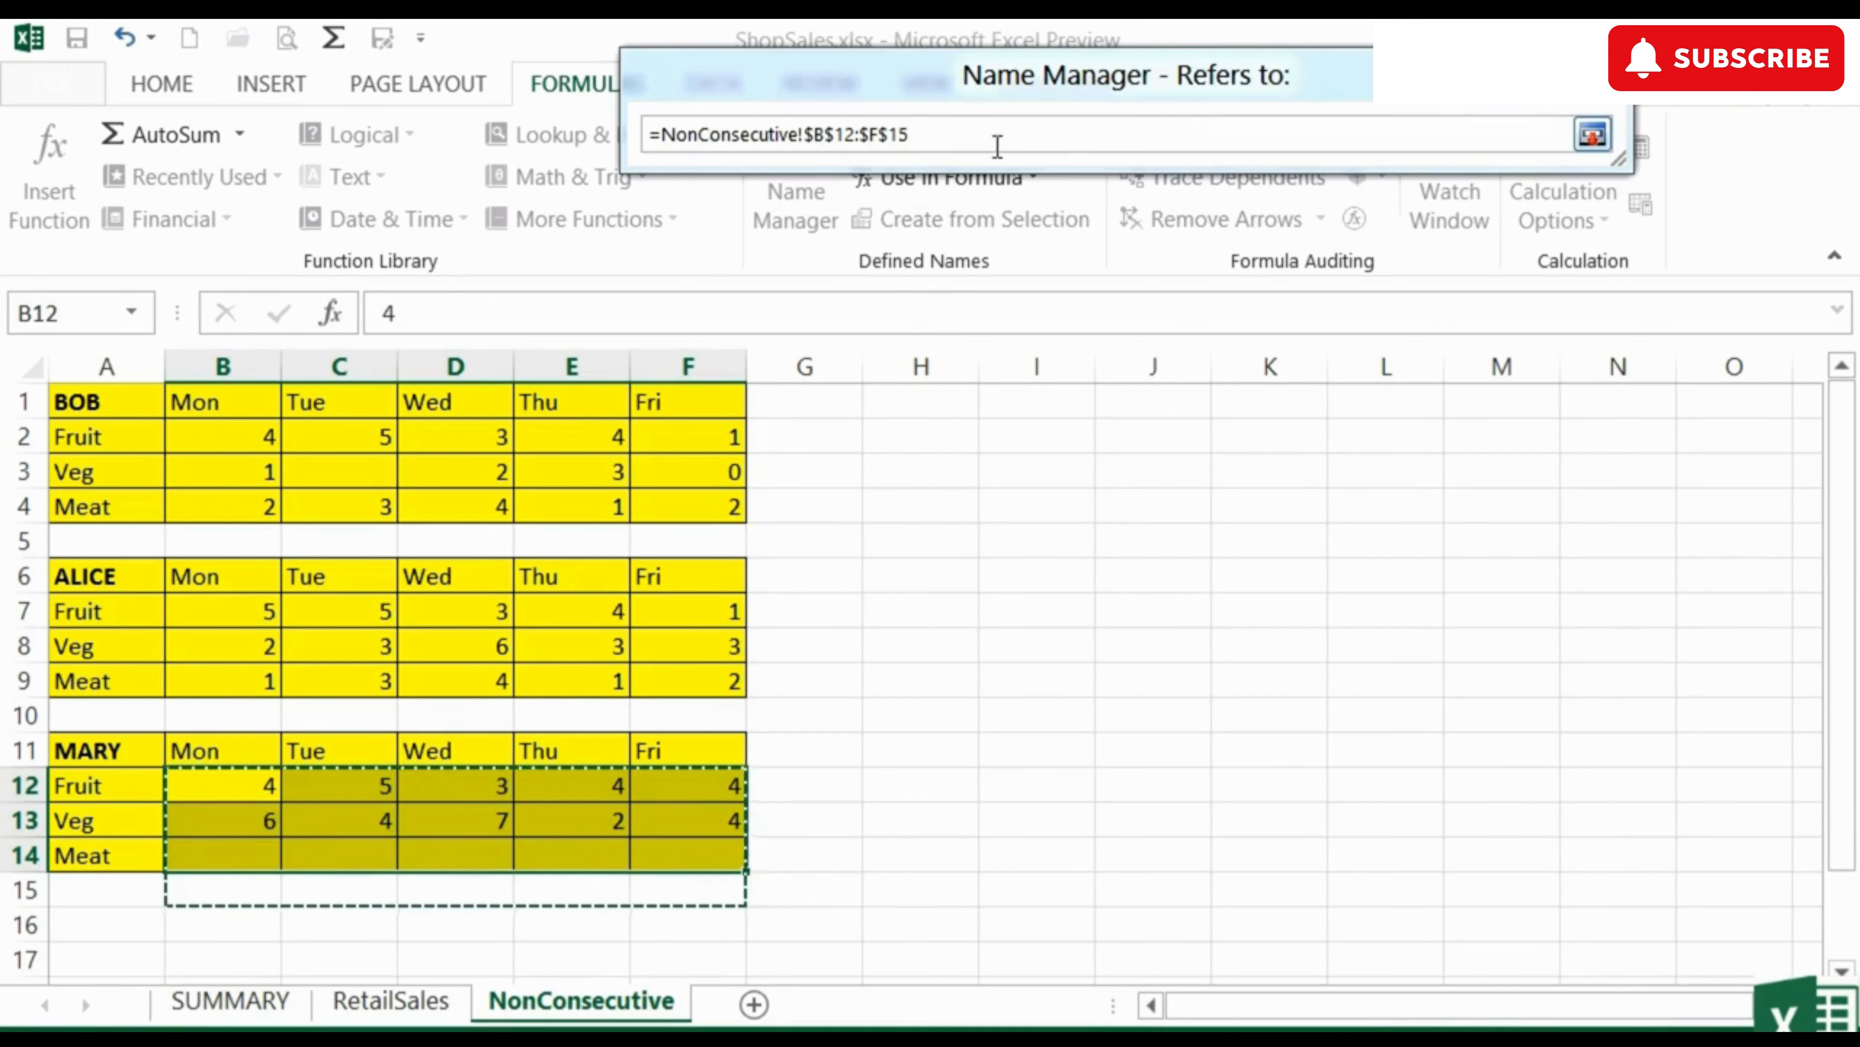
{"action": "left_click", "coordinate": [1593, 139]}
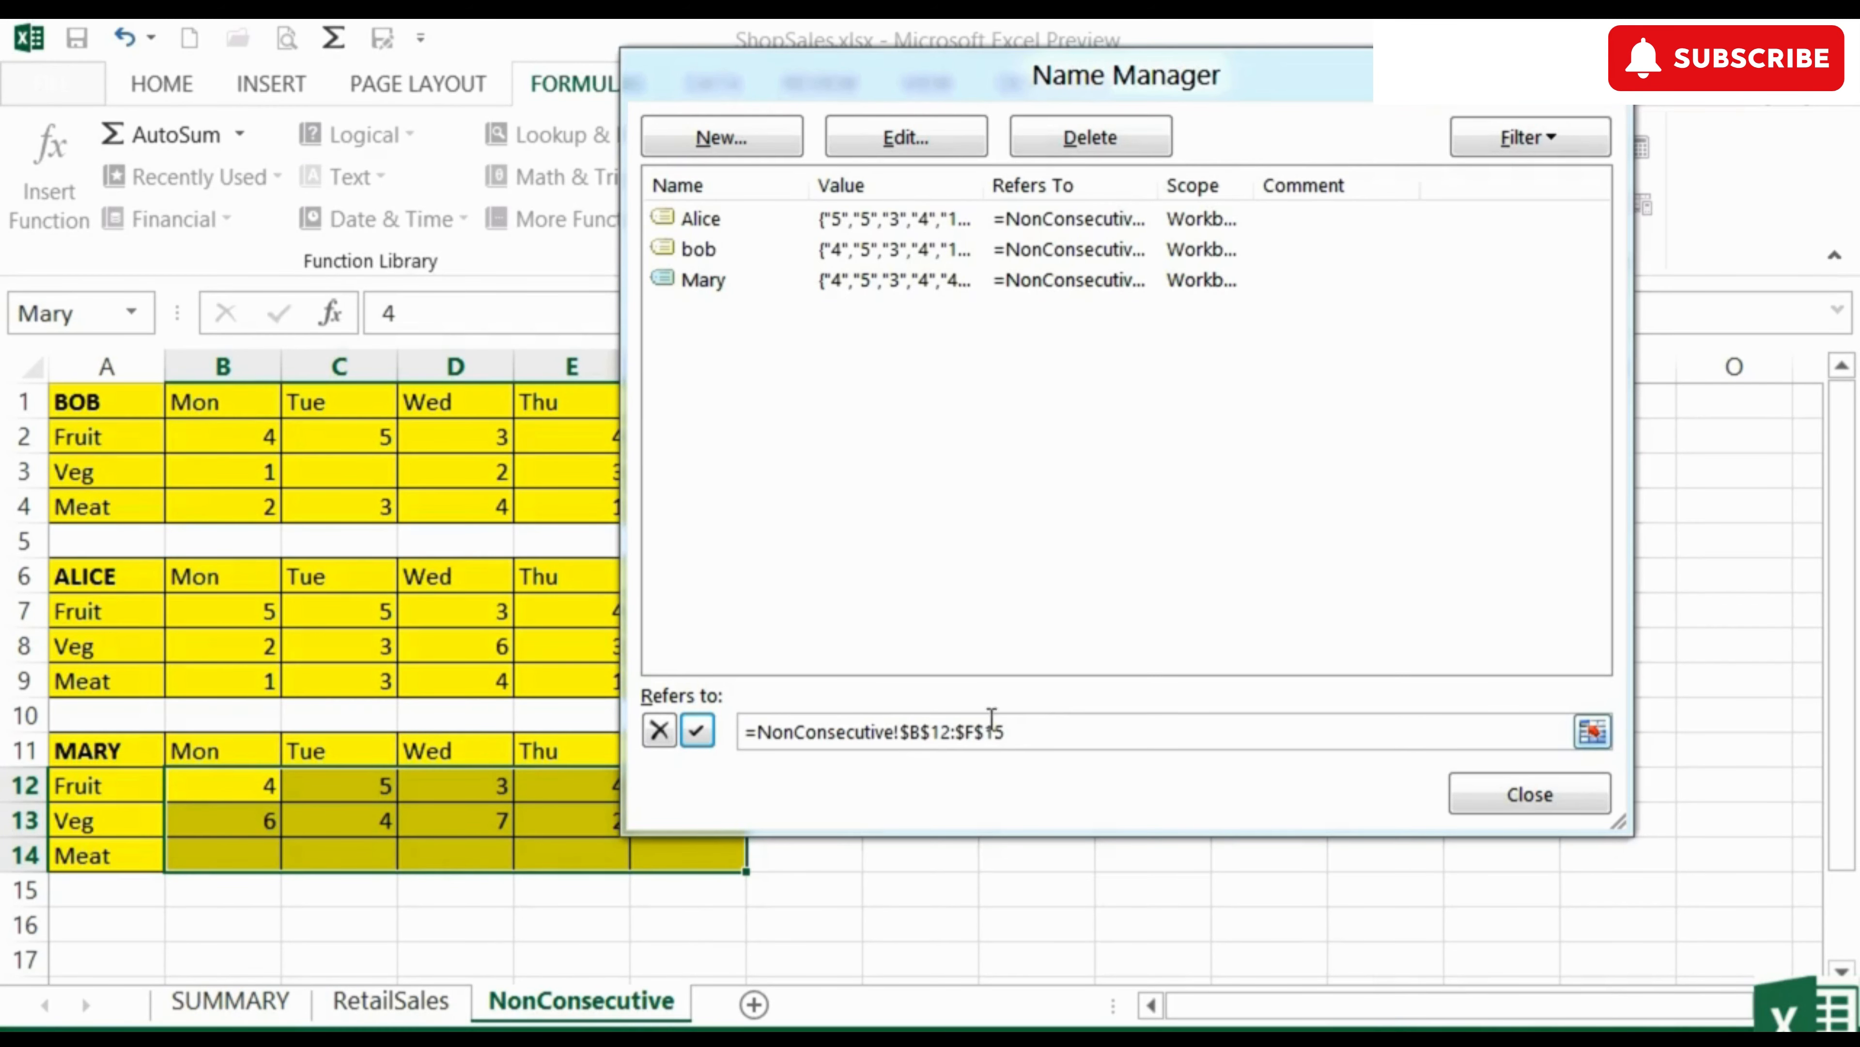
{"action": "left_click", "coordinate": [699, 732]}
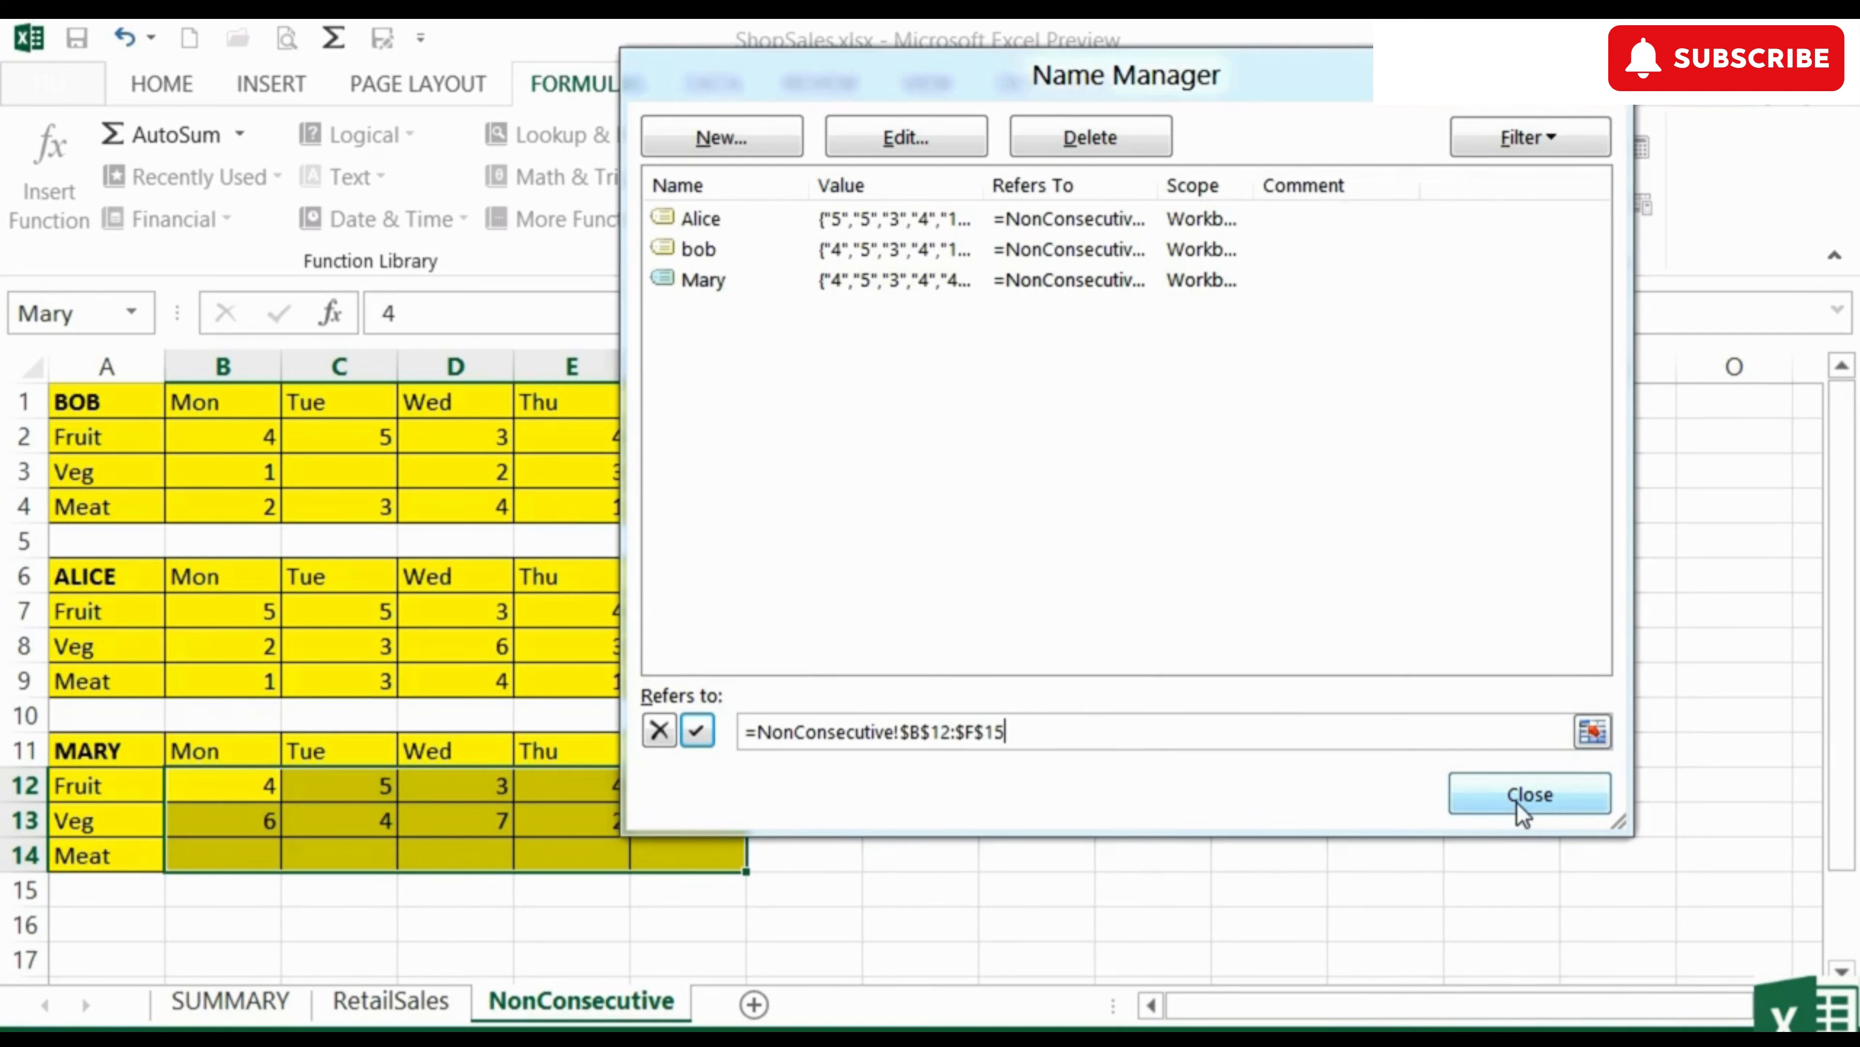
{"action": "left_click", "coordinate": [700, 732]}
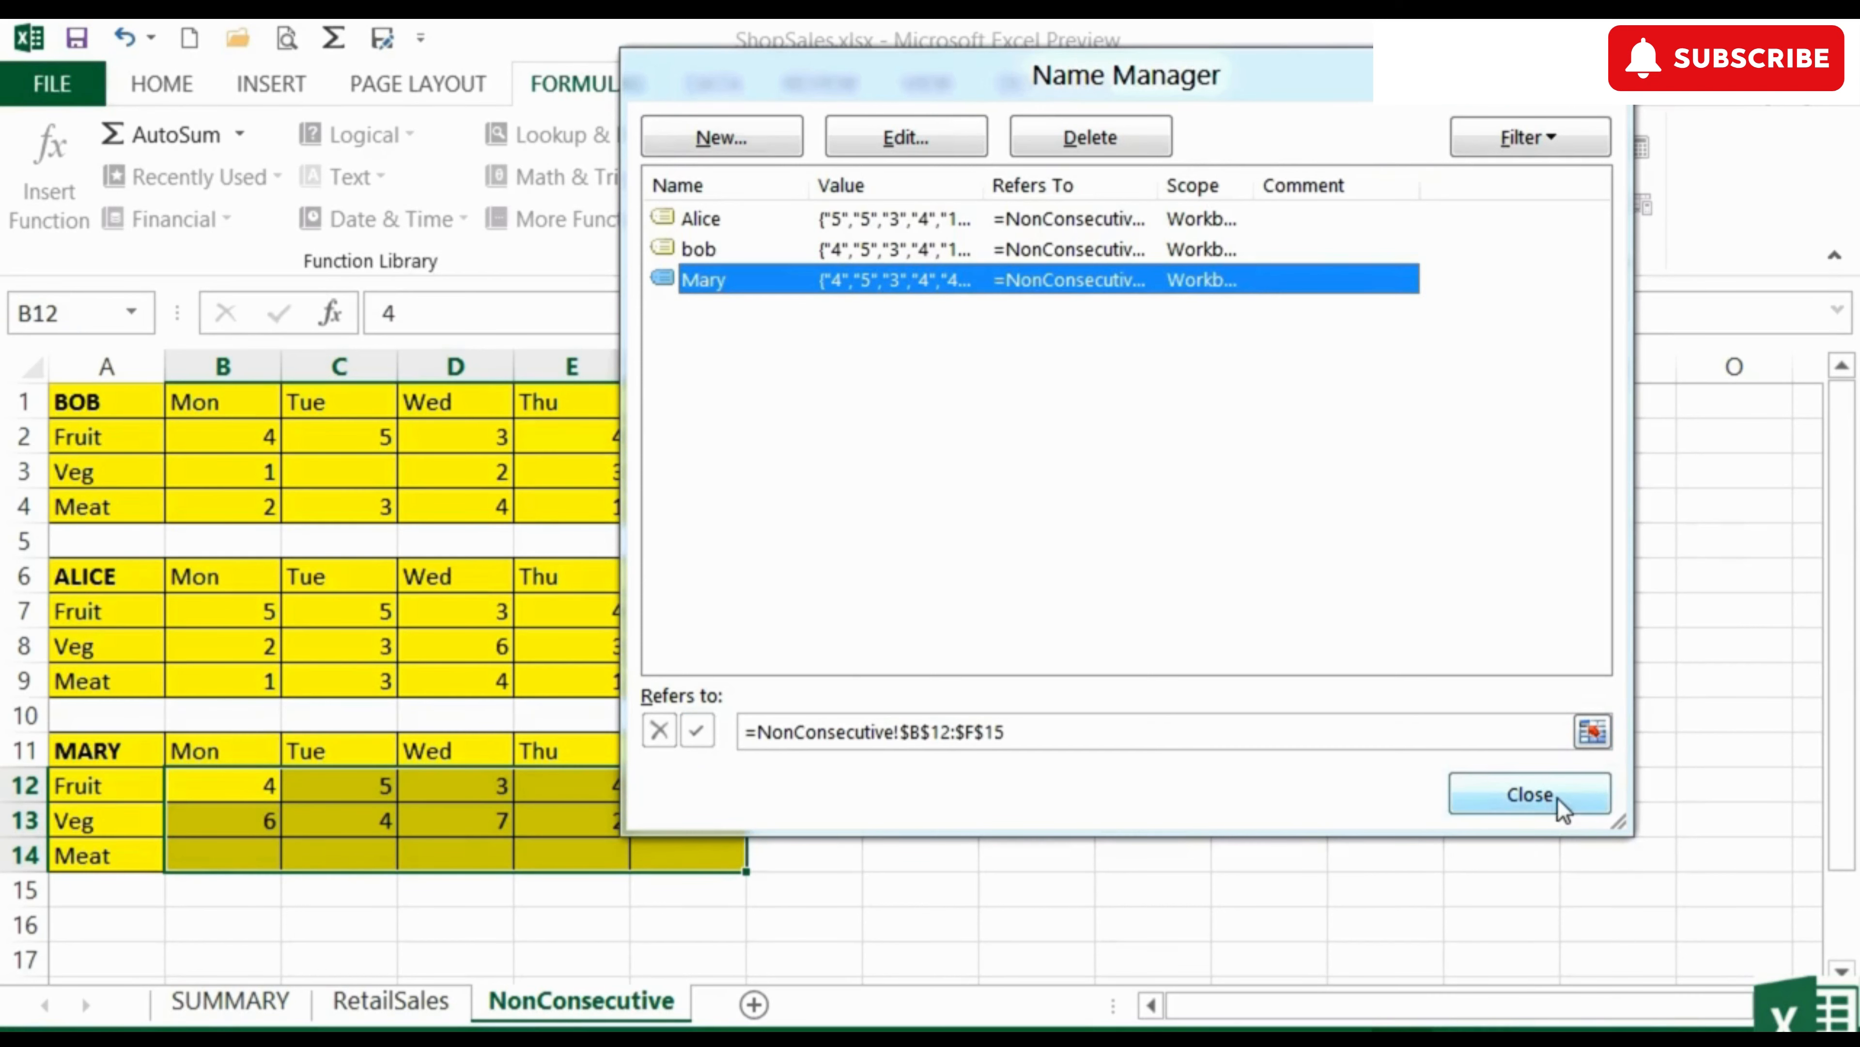
{"action": "left_click", "coordinate": [1530, 793]}
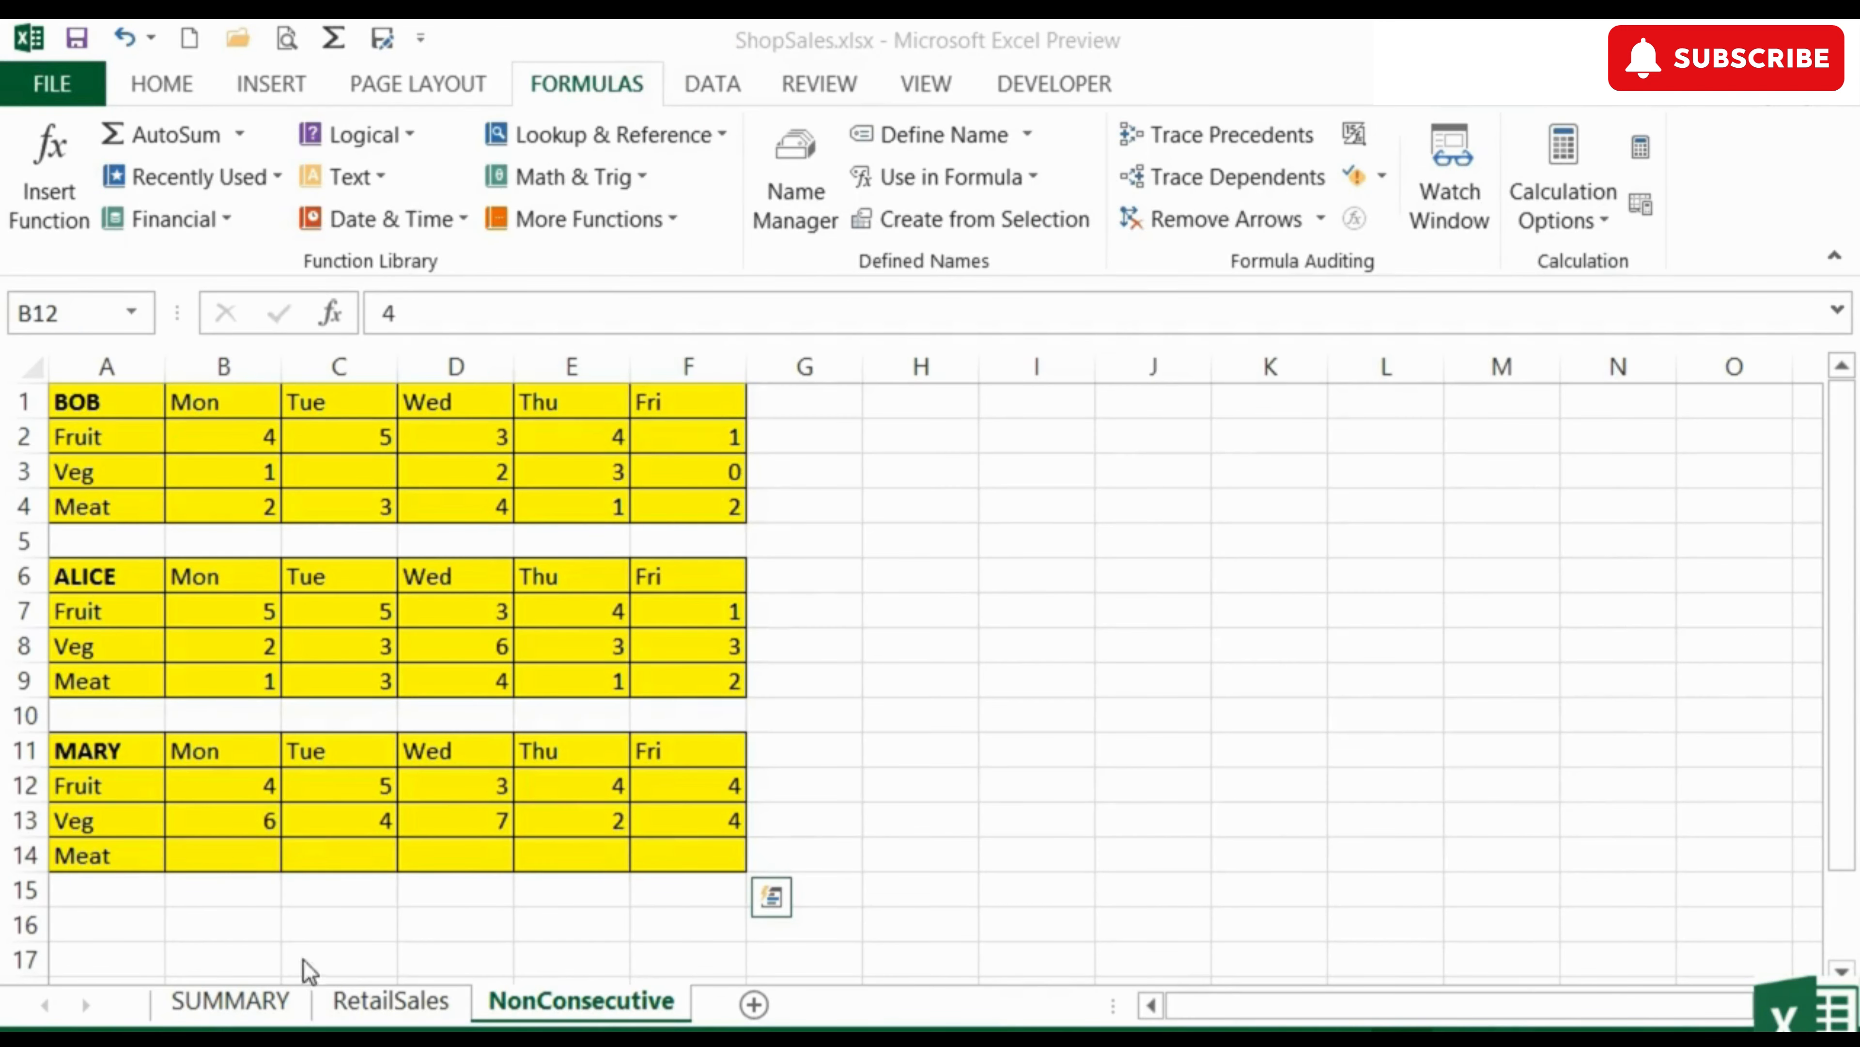
Enter 67, 54, 3 and 21 in B15:E15 on the NonConsecutive sheet, and check the third person's total on SUMMARY
{"action": "left_click", "coordinate": [263, 1002]}
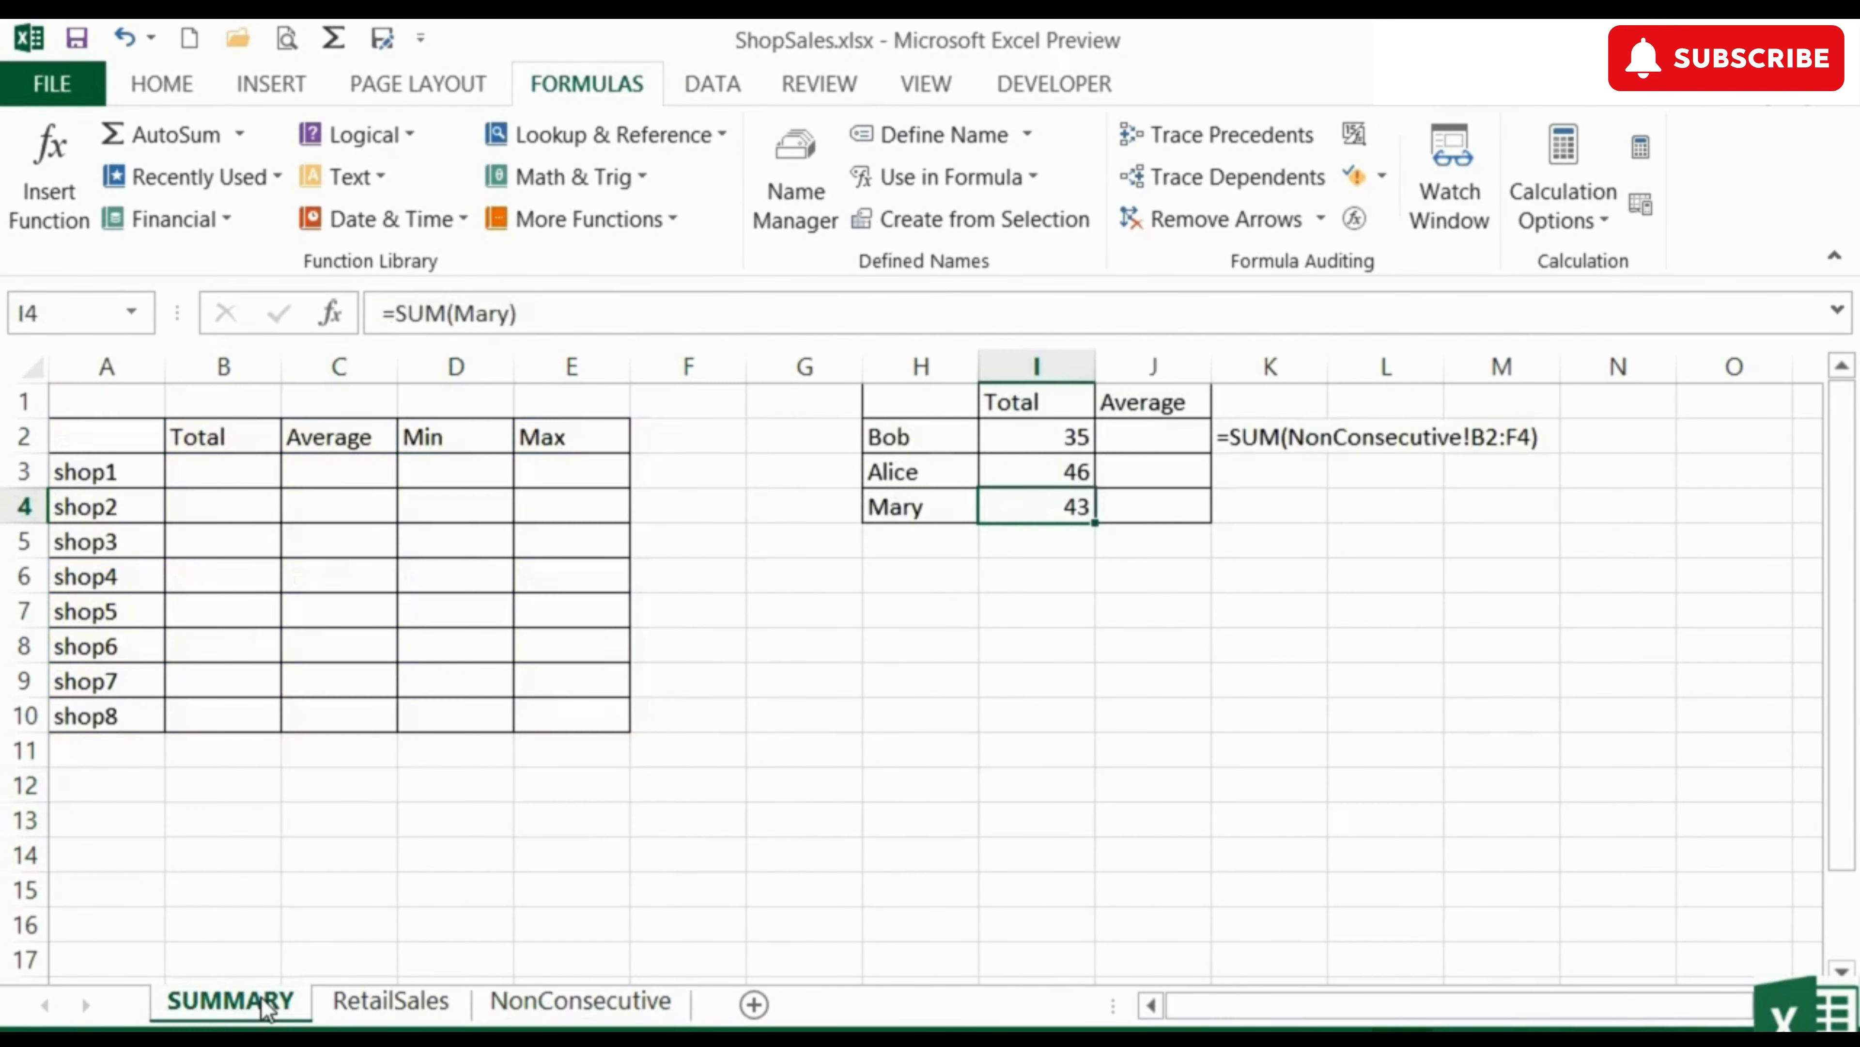
{"action": "left_click", "coordinate": [548, 1019]}
{"action": "left_click", "coordinate": [260, 886]}
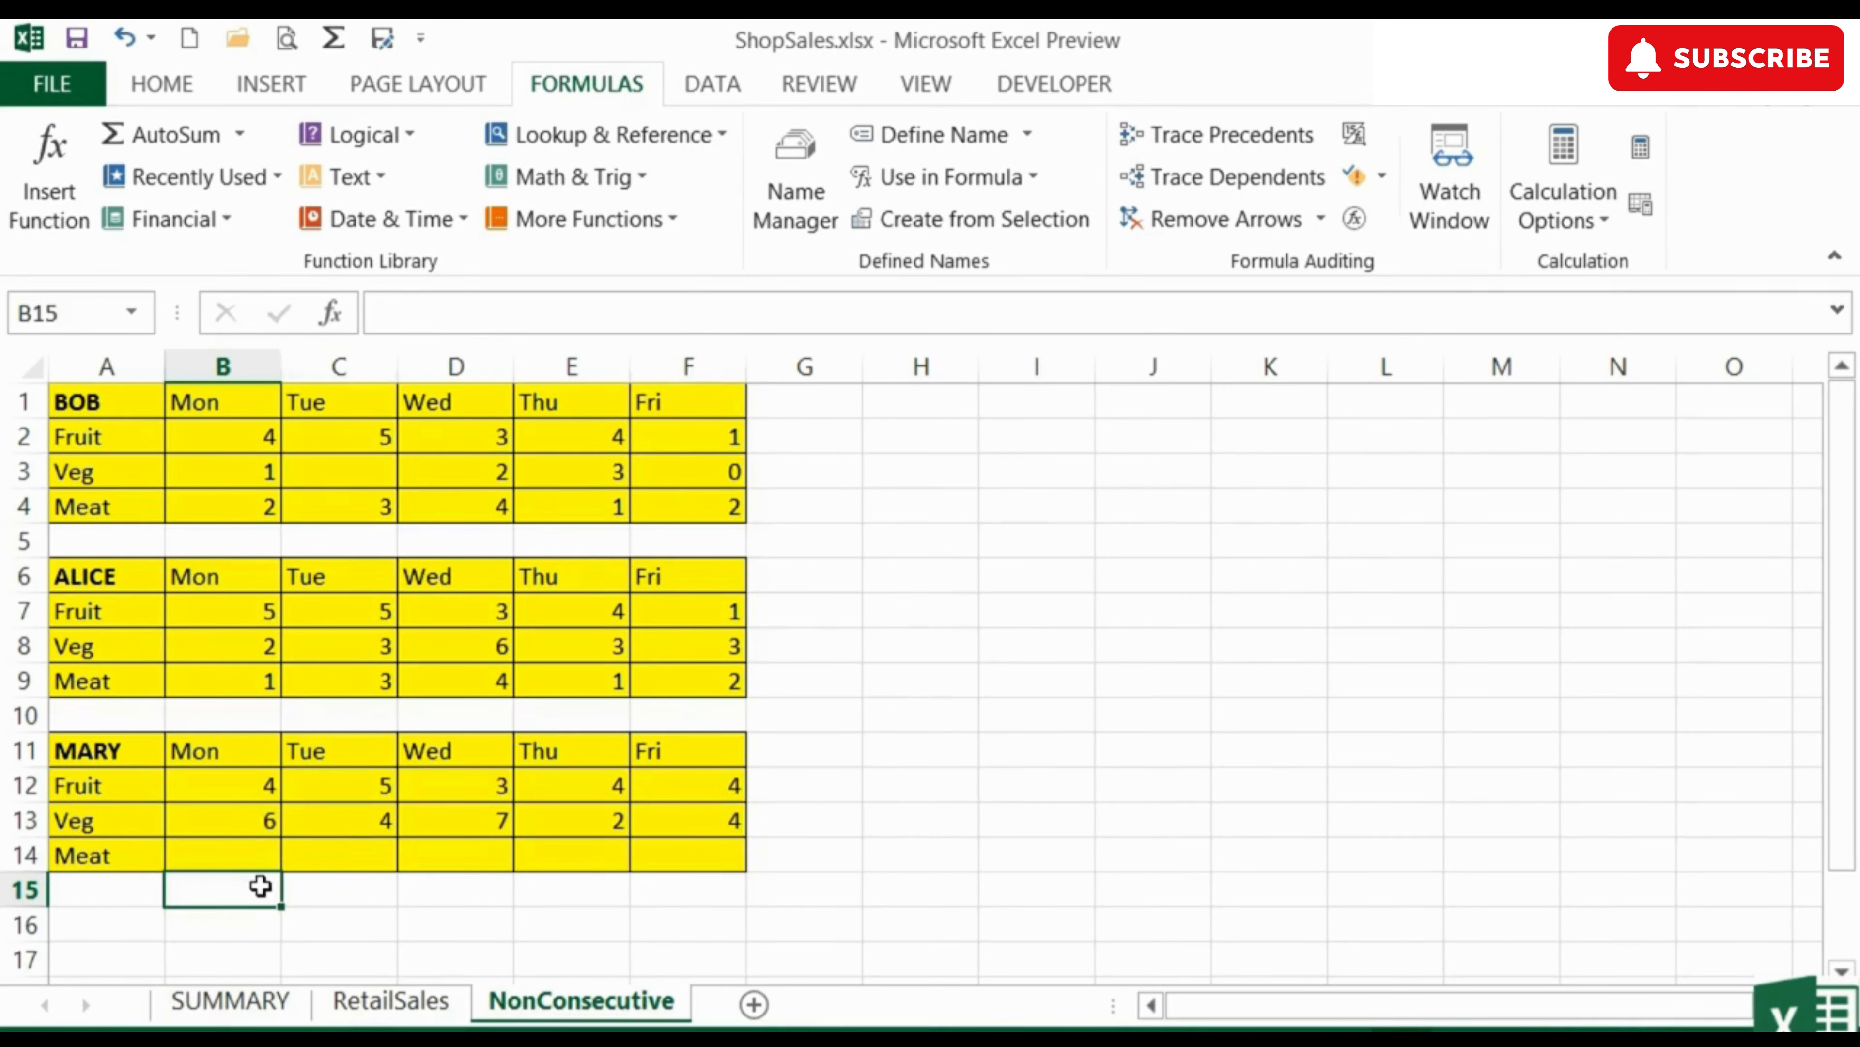
{"action": "type", "text": "6"}
{"action": "key", "text": "Tab"}
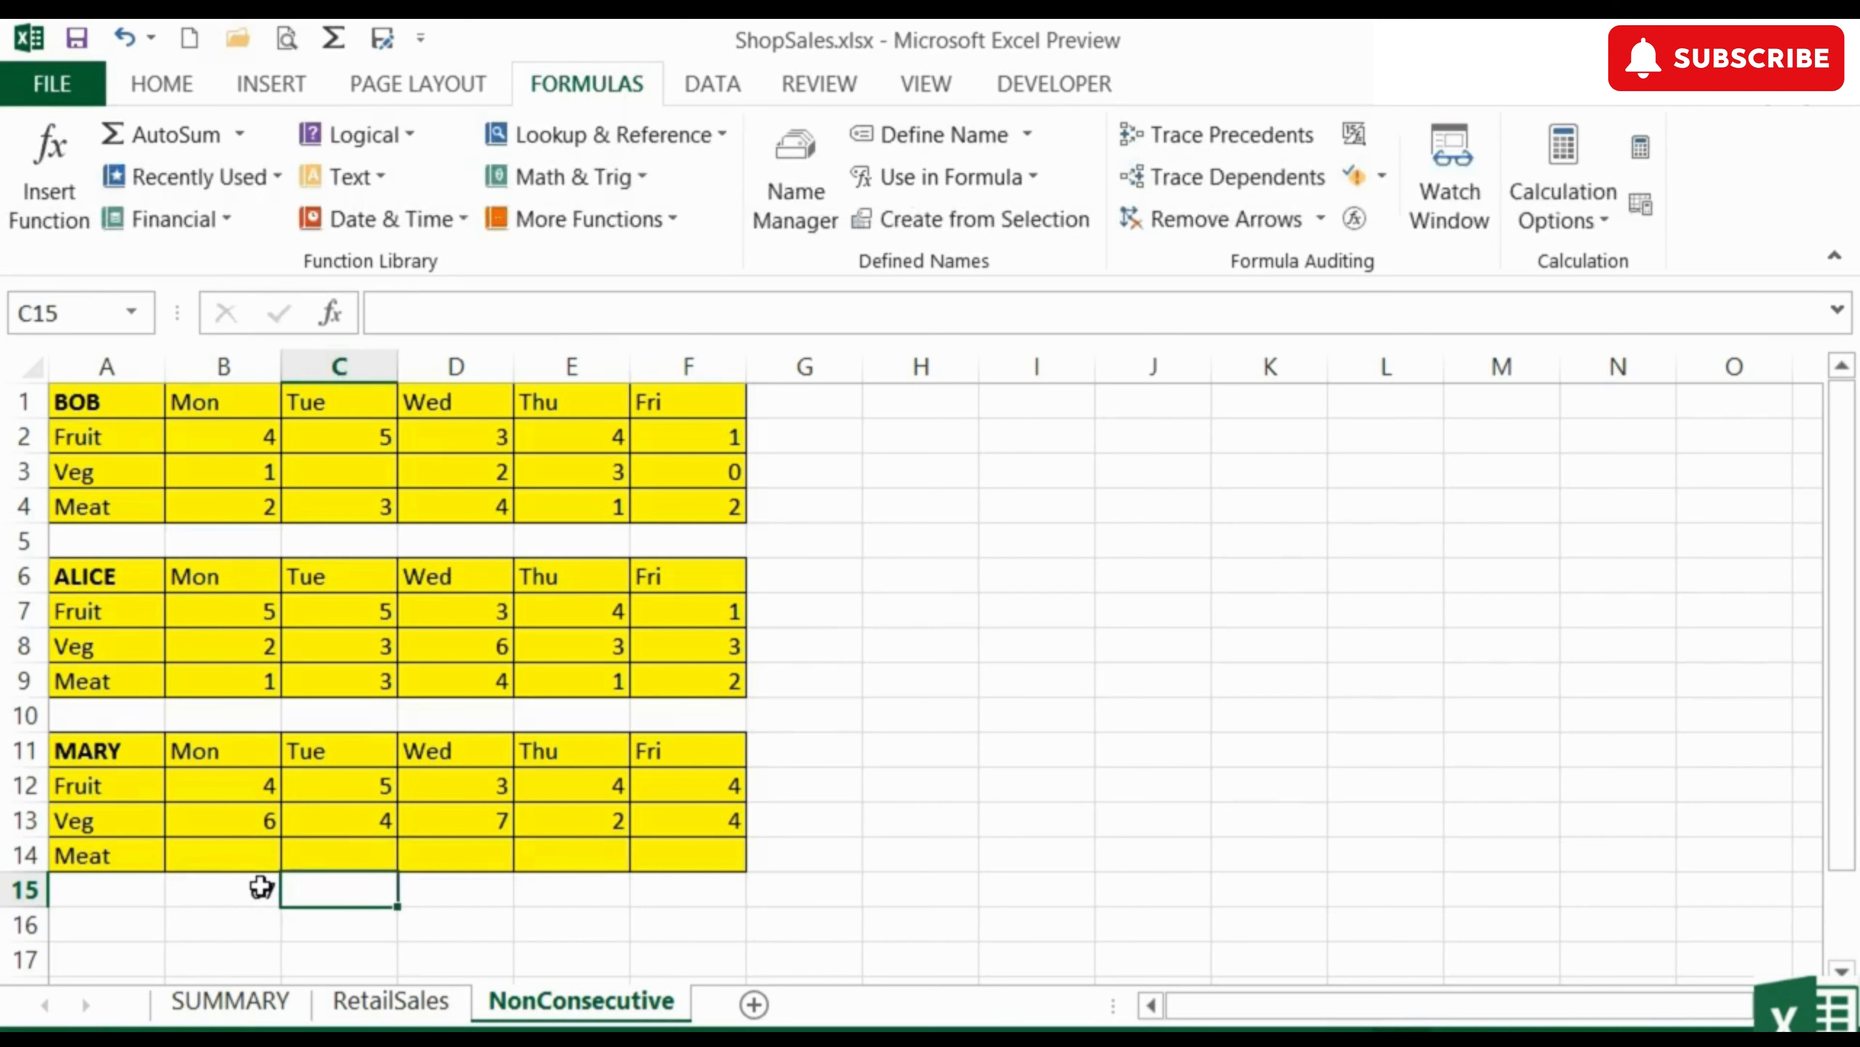
{"action": "type", "text": "54"}
{"action": "key", "text": "Tab"}
{"action": "type", "text": "3"}
{"action": "key", "text": "Tab"}
{"action": "type", "text": "21"}
{"action": "key", "text": "Tab"}
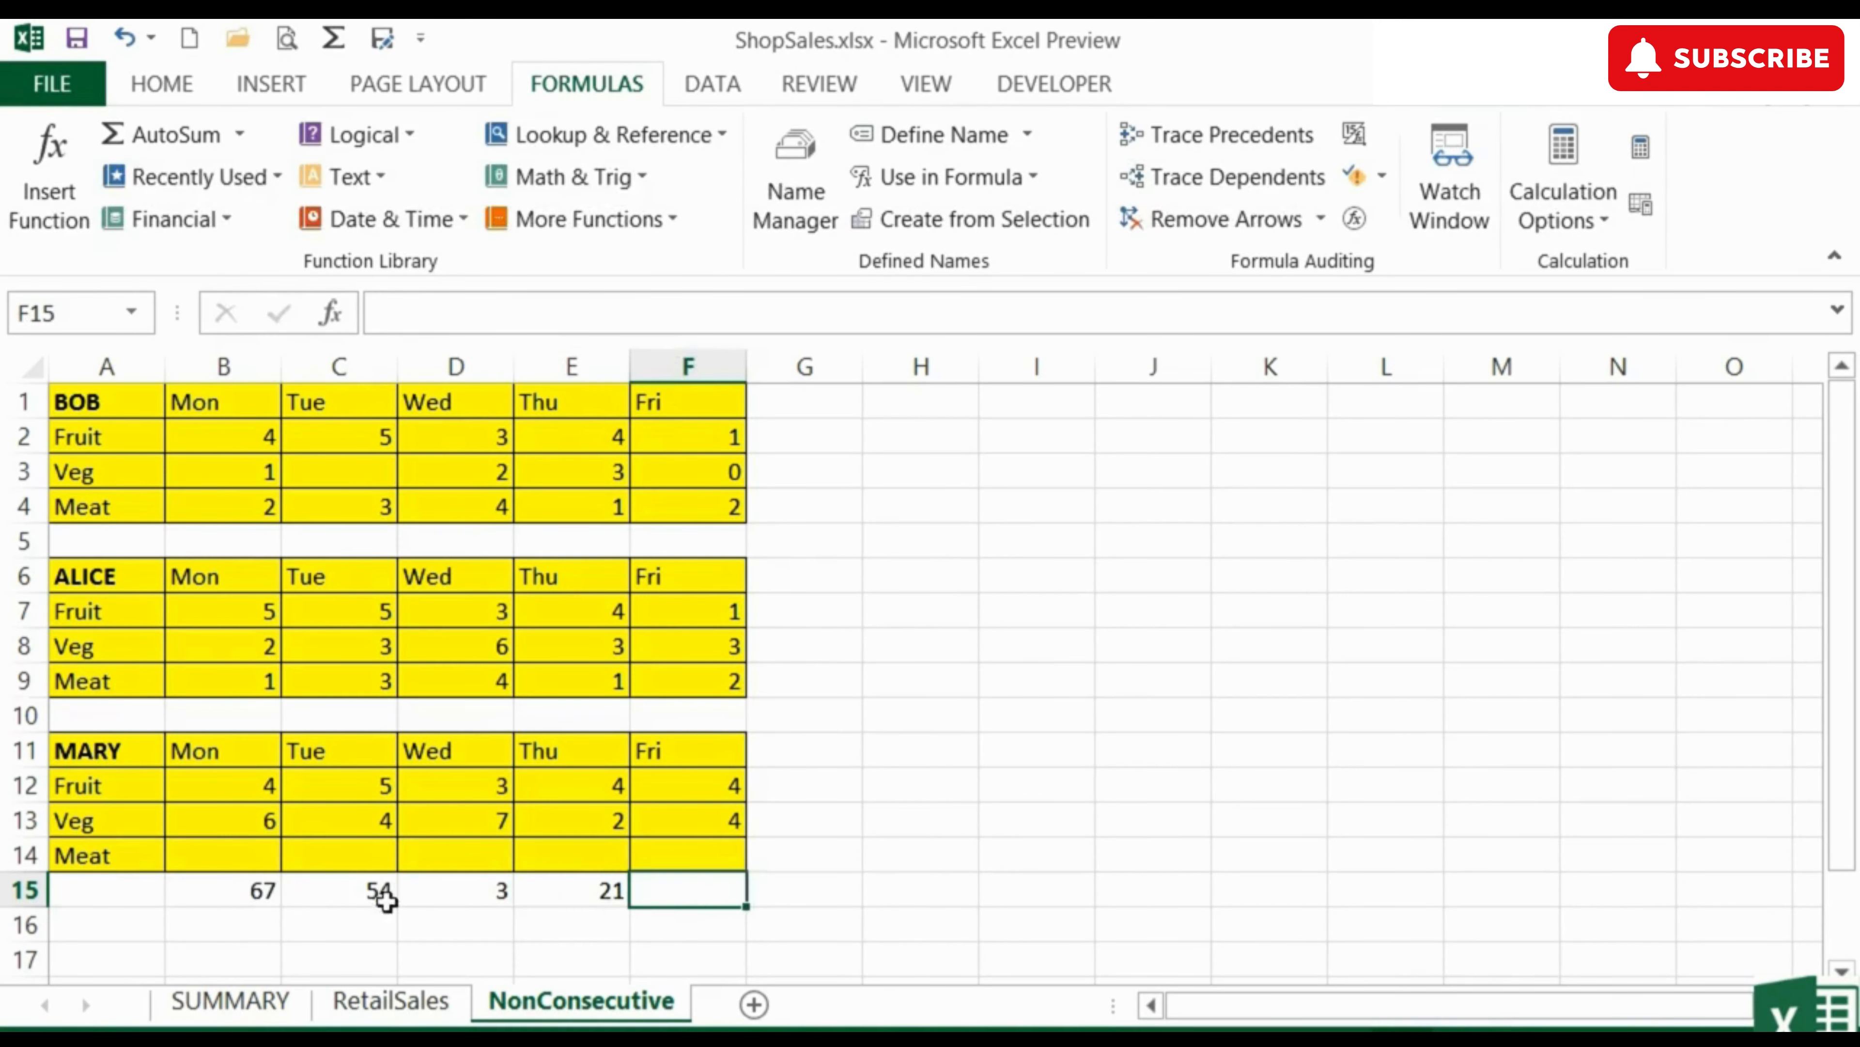
{"action": "left_click", "coordinate": [253, 1003]}
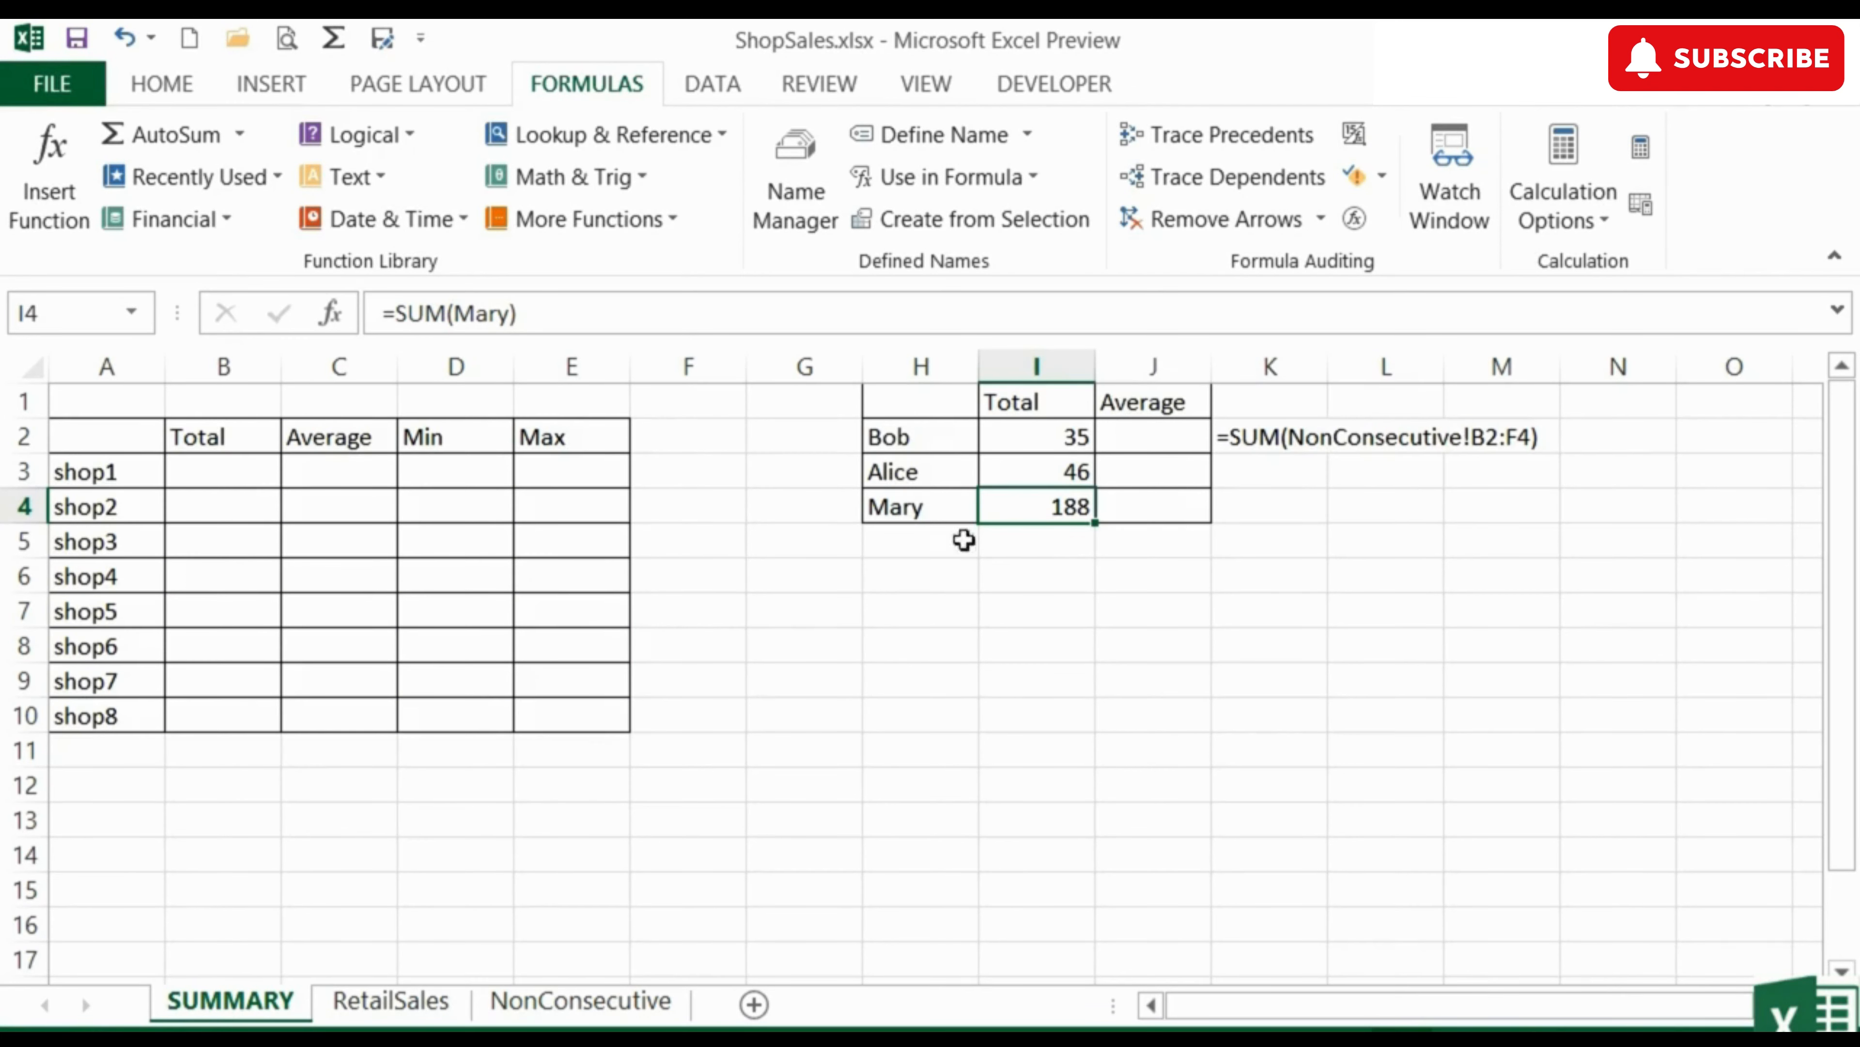
Create names from the top row for RetailSales cells B1:I8, and review the defined names in the Name Manager
{"action": "left_click", "coordinate": [422, 1005]}
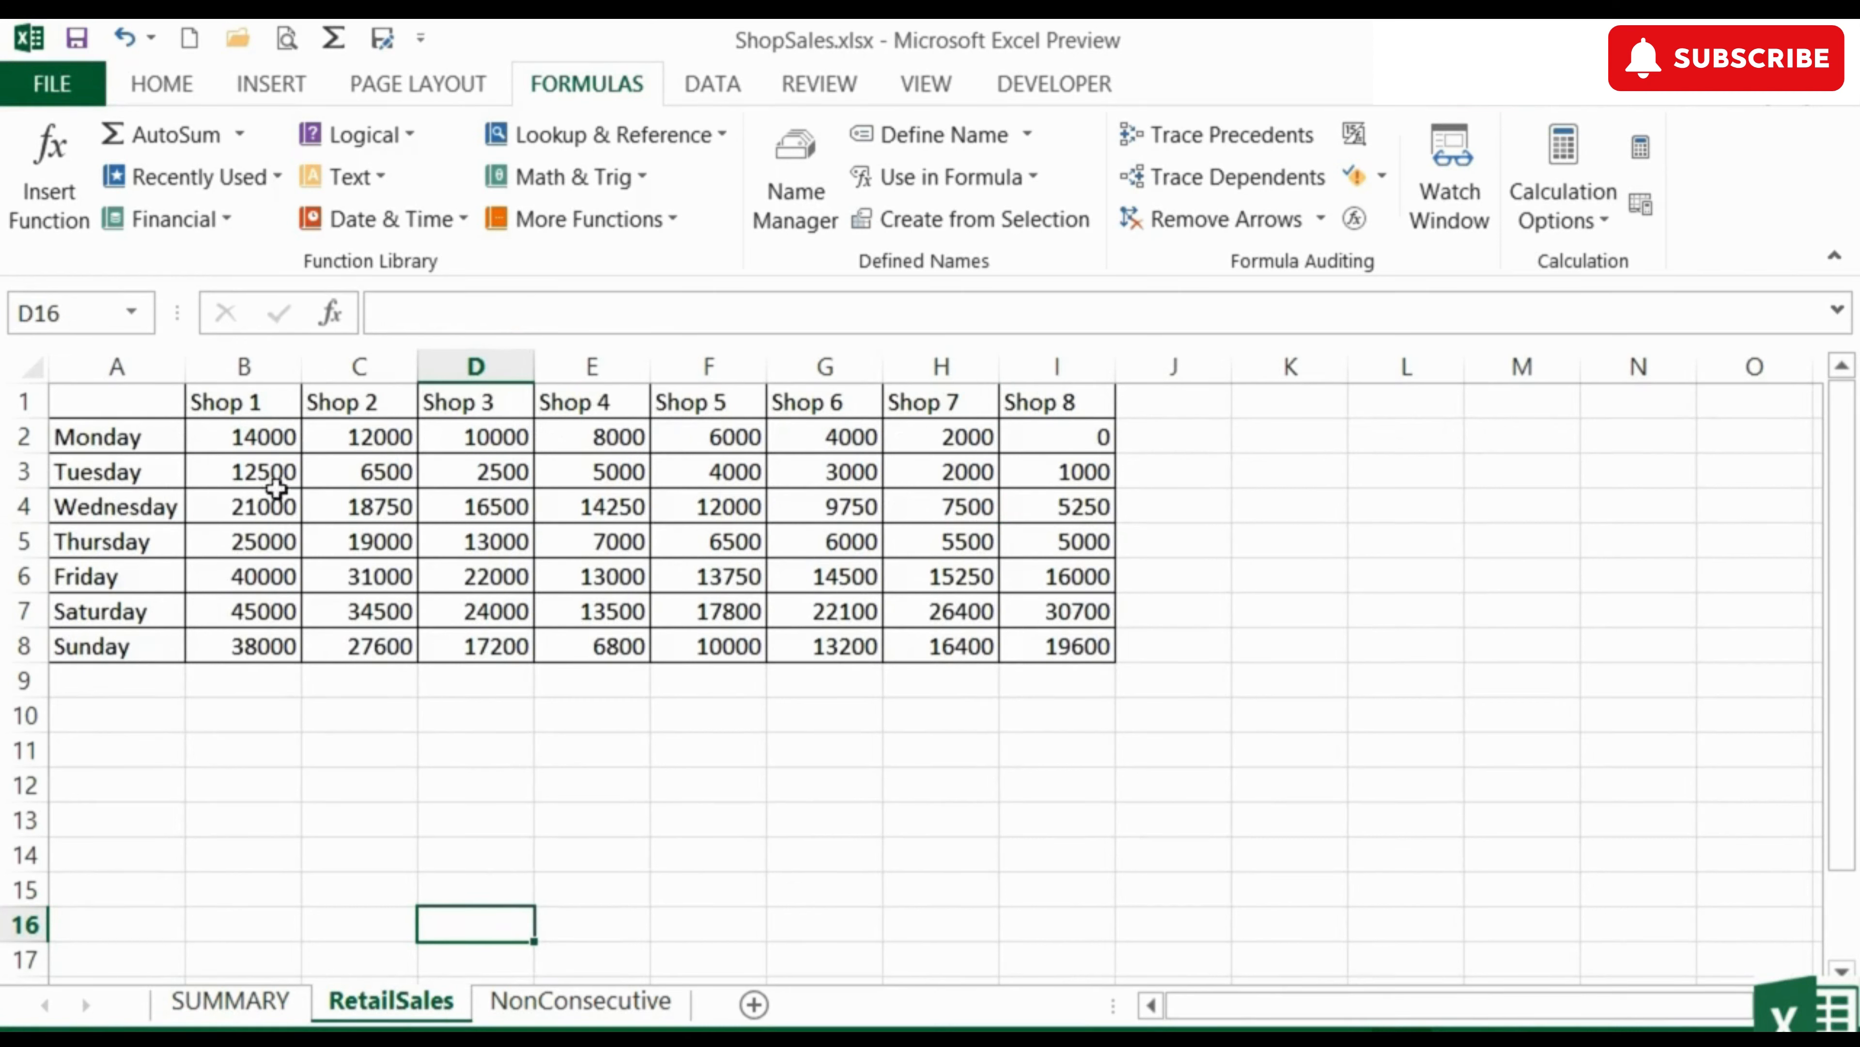
{"action": "left_click_drag", "start_coordinate": [253, 438], "coordinate": [249, 645]}
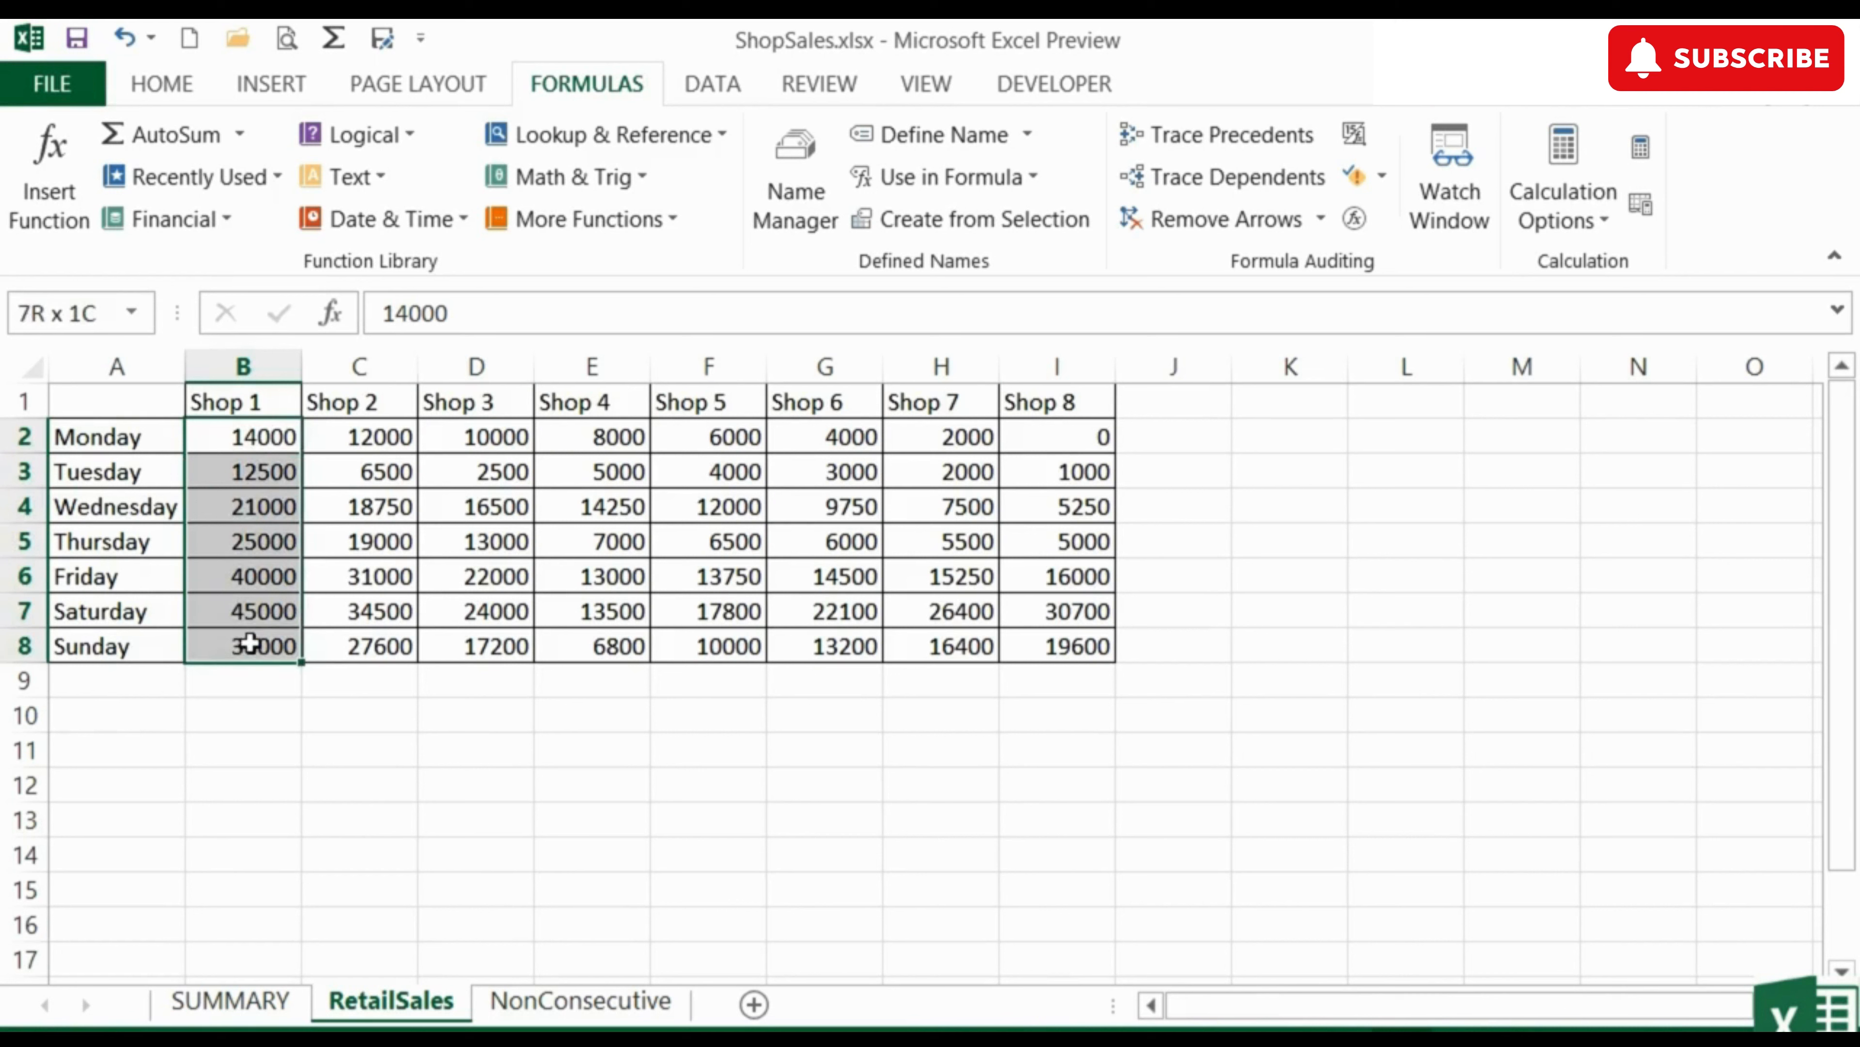
{"action": "left_click", "coordinate": [74, 319]}
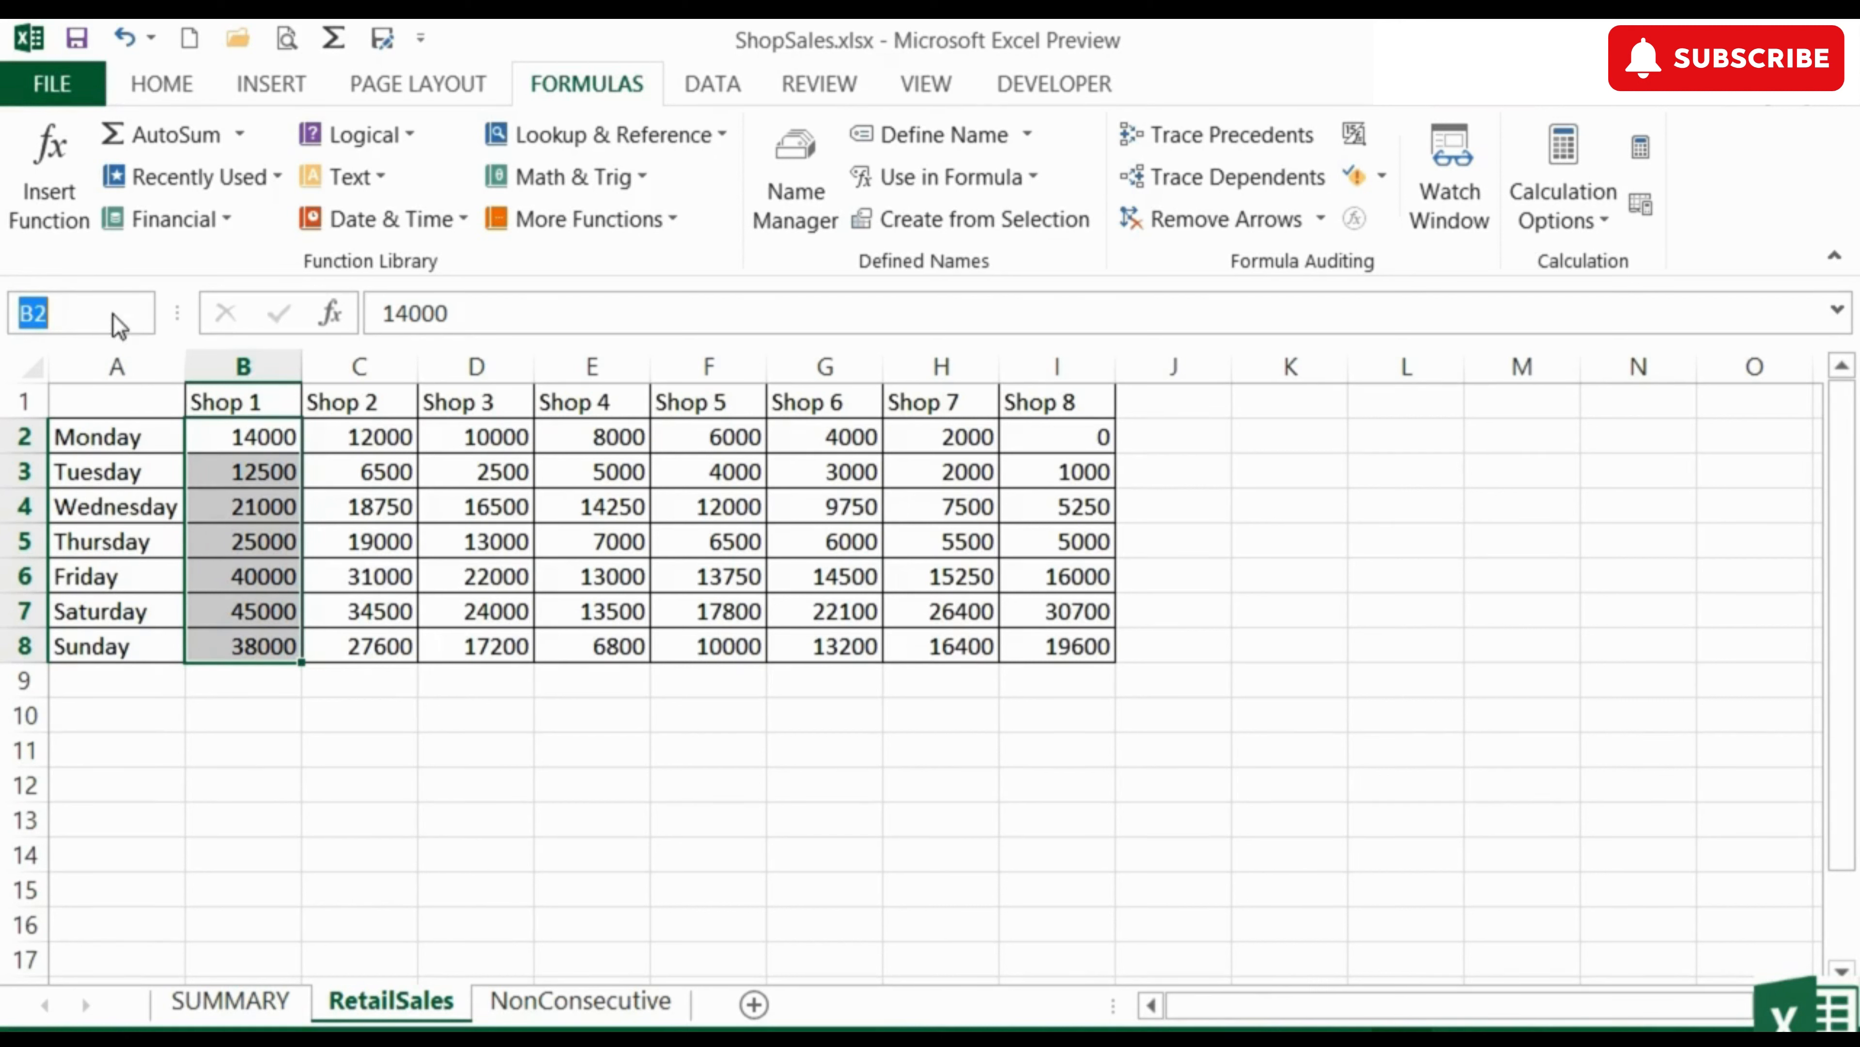
{"action": "left_click", "coordinate": [255, 400]}
{"action": "left_click_drag", "start_coordinate": [254, 399], "coordinate": [1033, 639]}
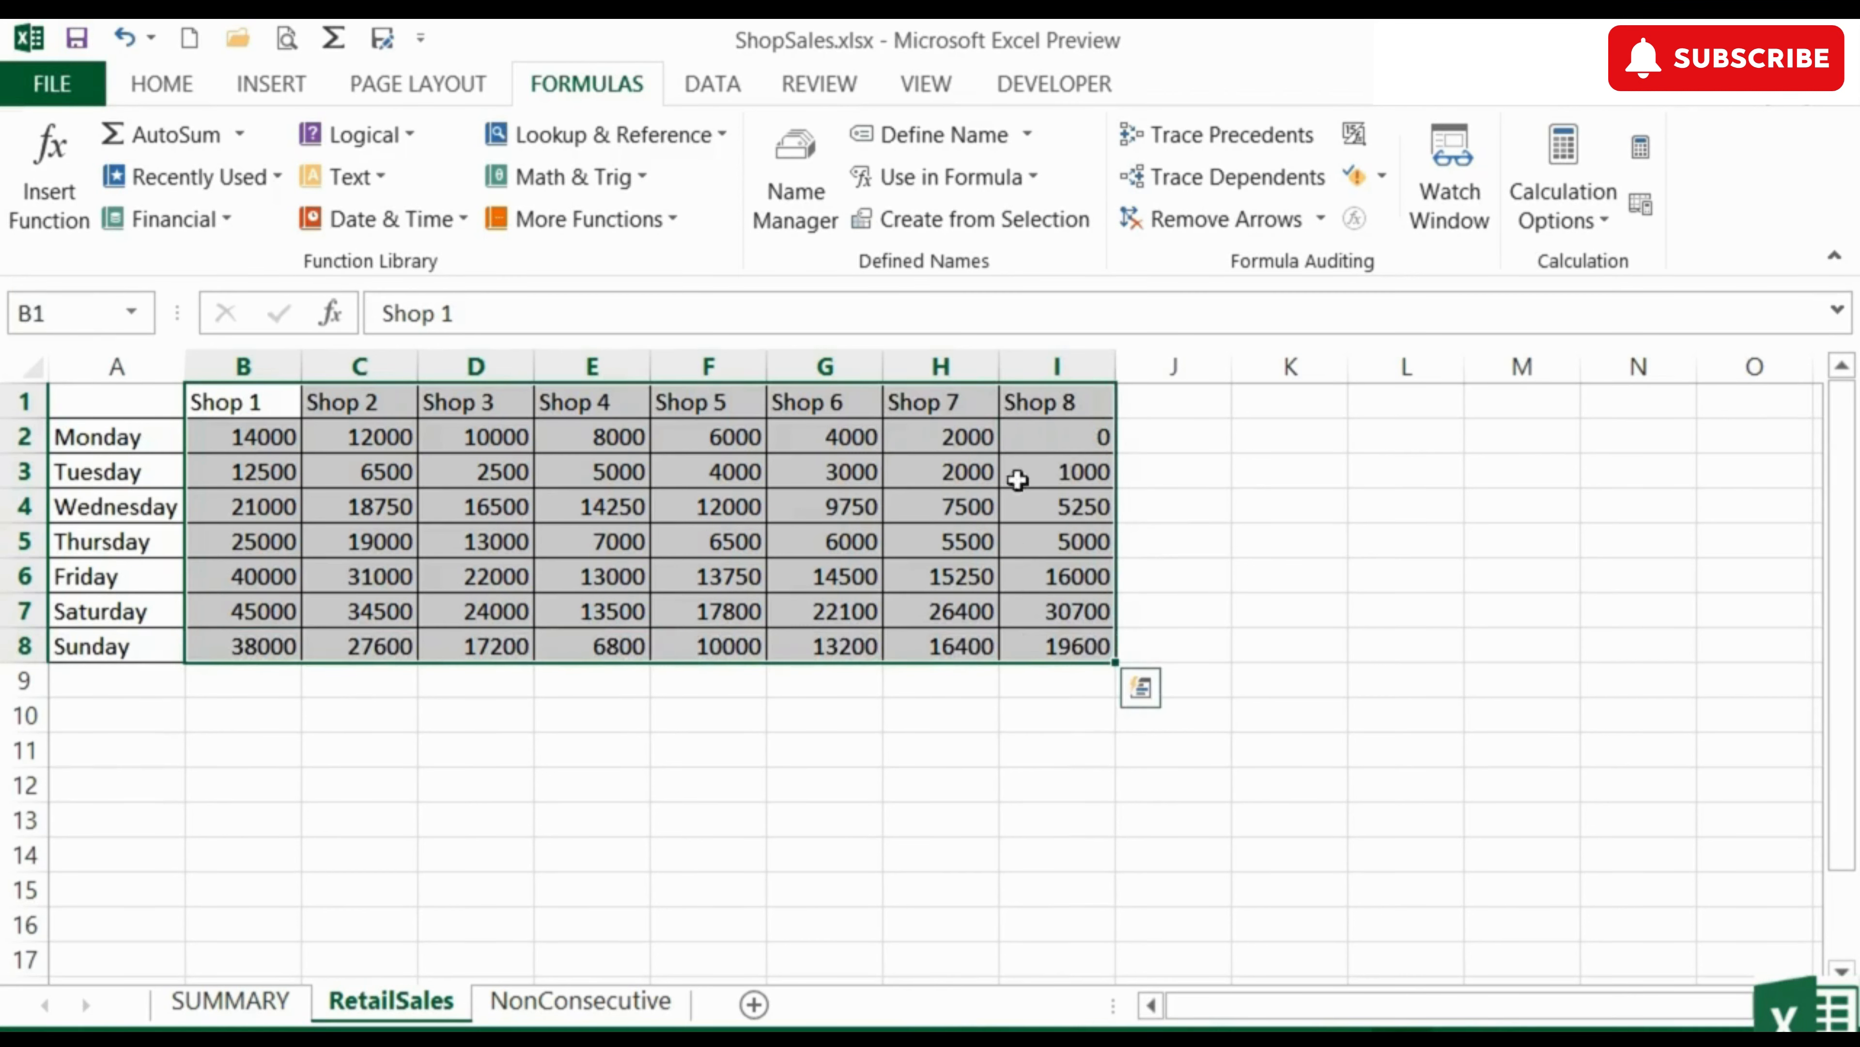
{"action": "left_click", "coordinate": [1025, 229]}
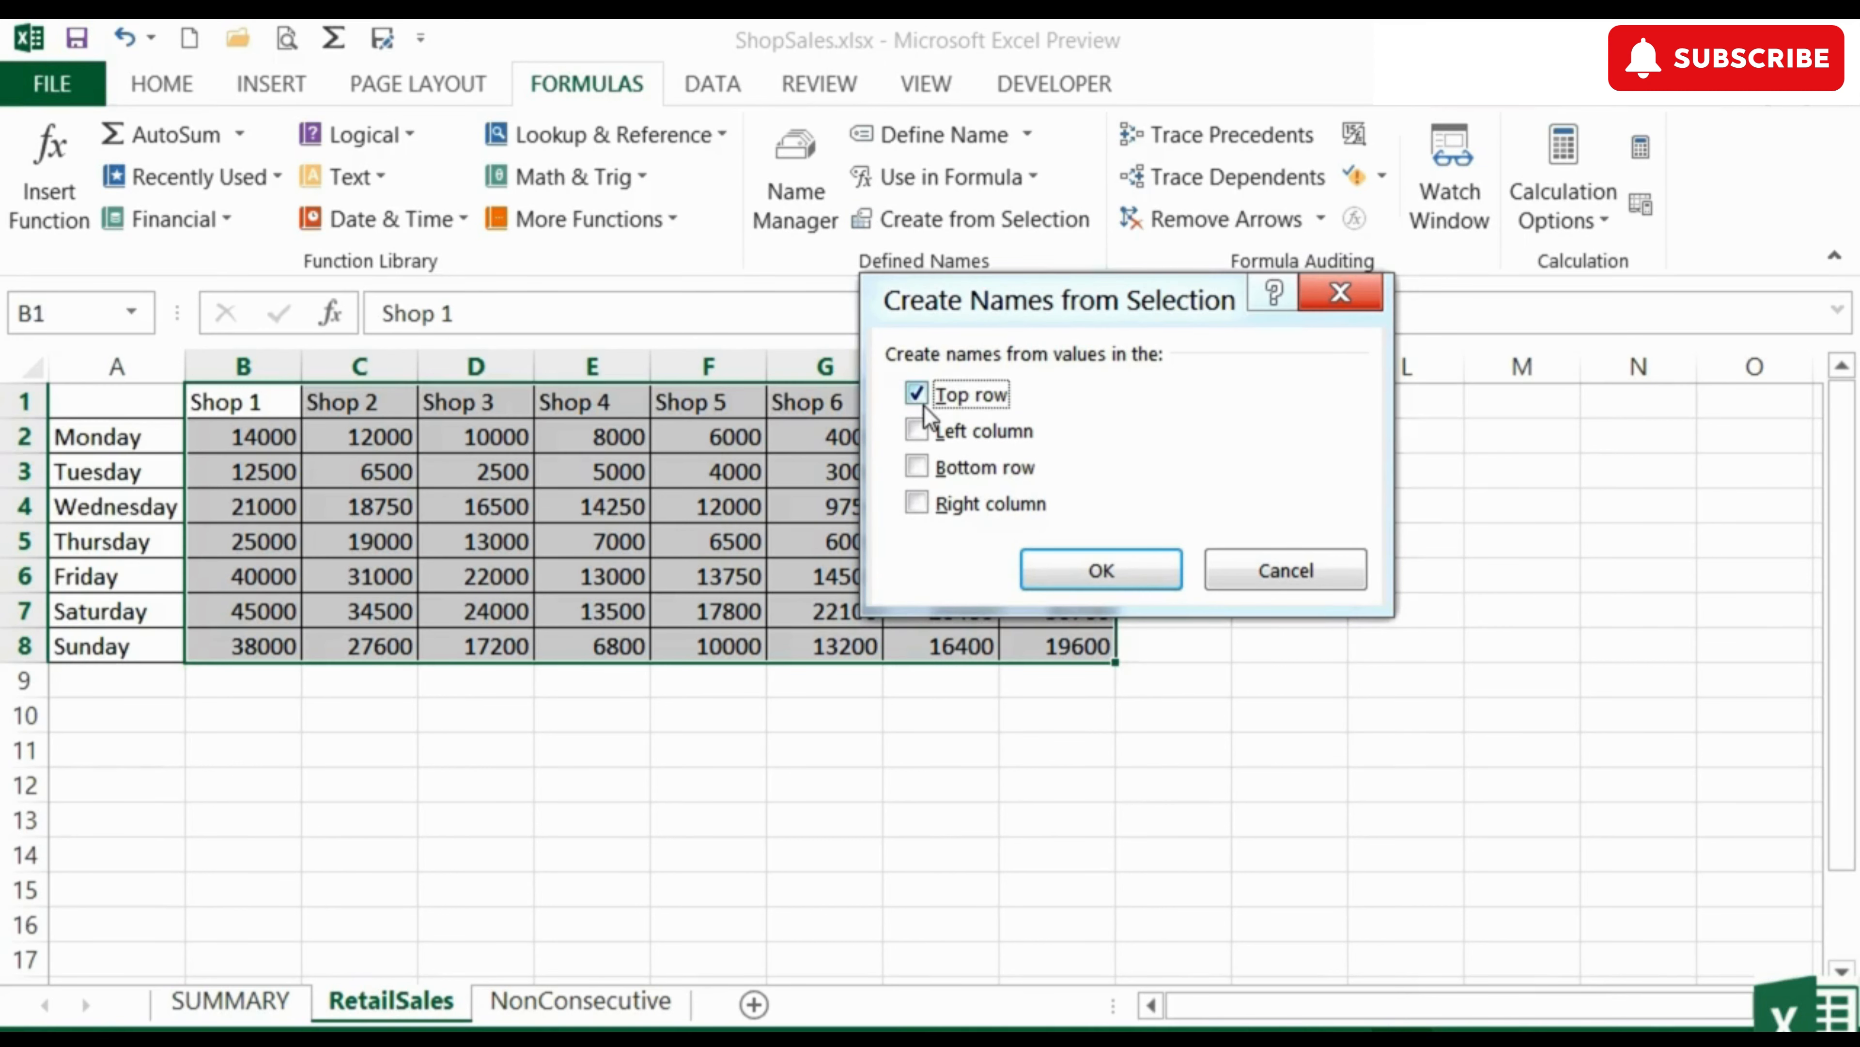
{"action": "left_click_drag", "start_coordinate": [1051, 306], "coordinate": [1385, 499]}
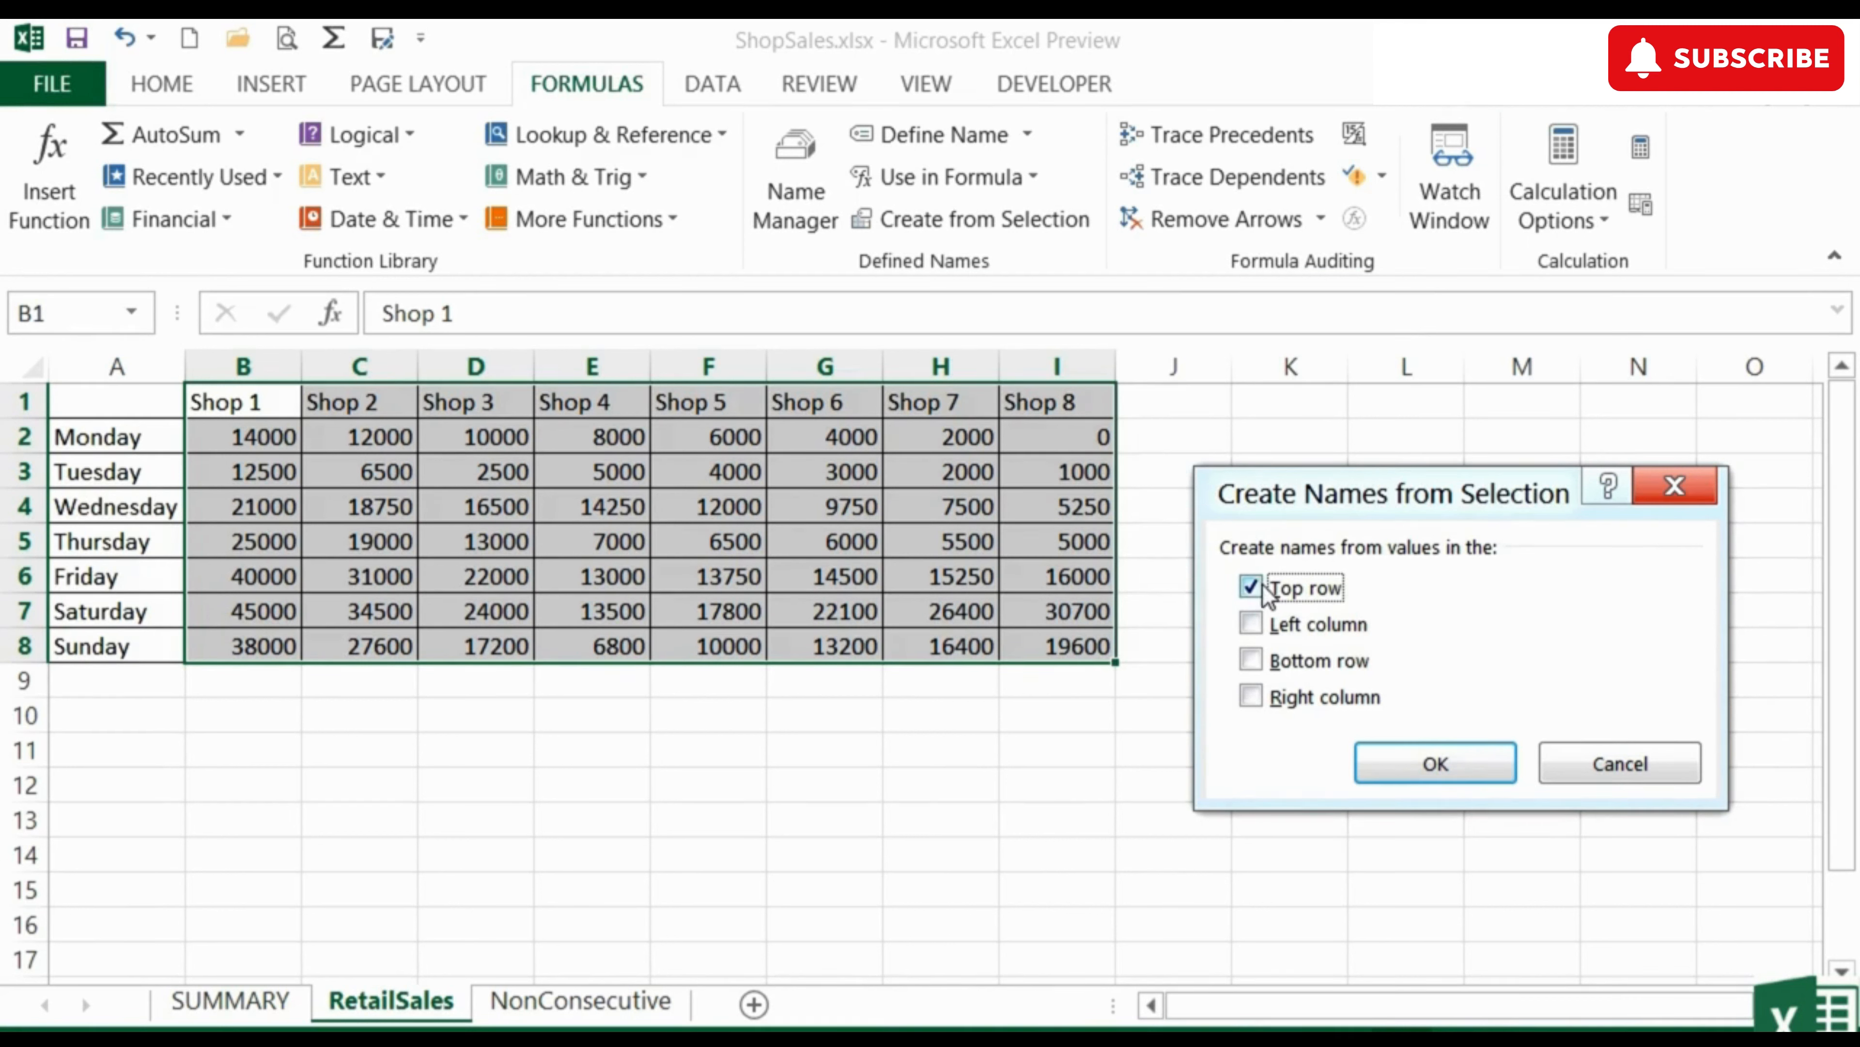
{"action": "left_click", "coordinate": [1433, 760]}
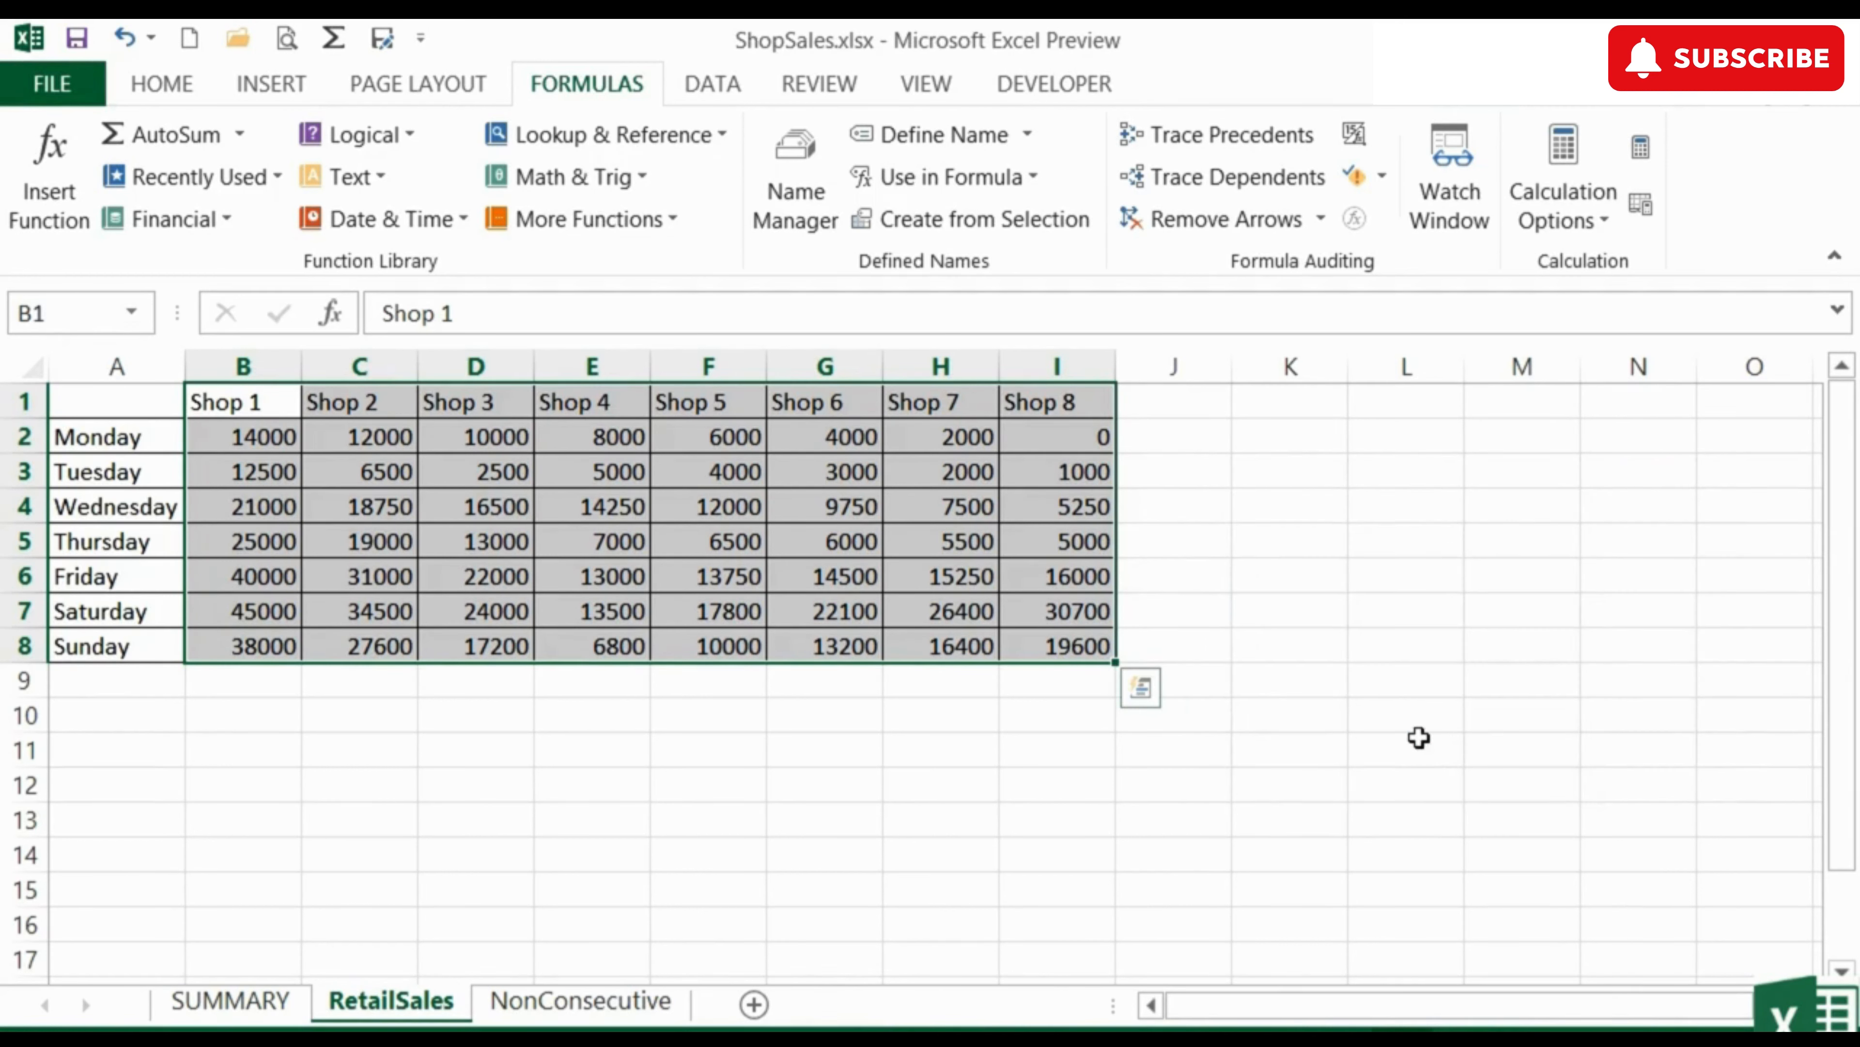
{"action": "left_click", "coordinate": [791, 197]}
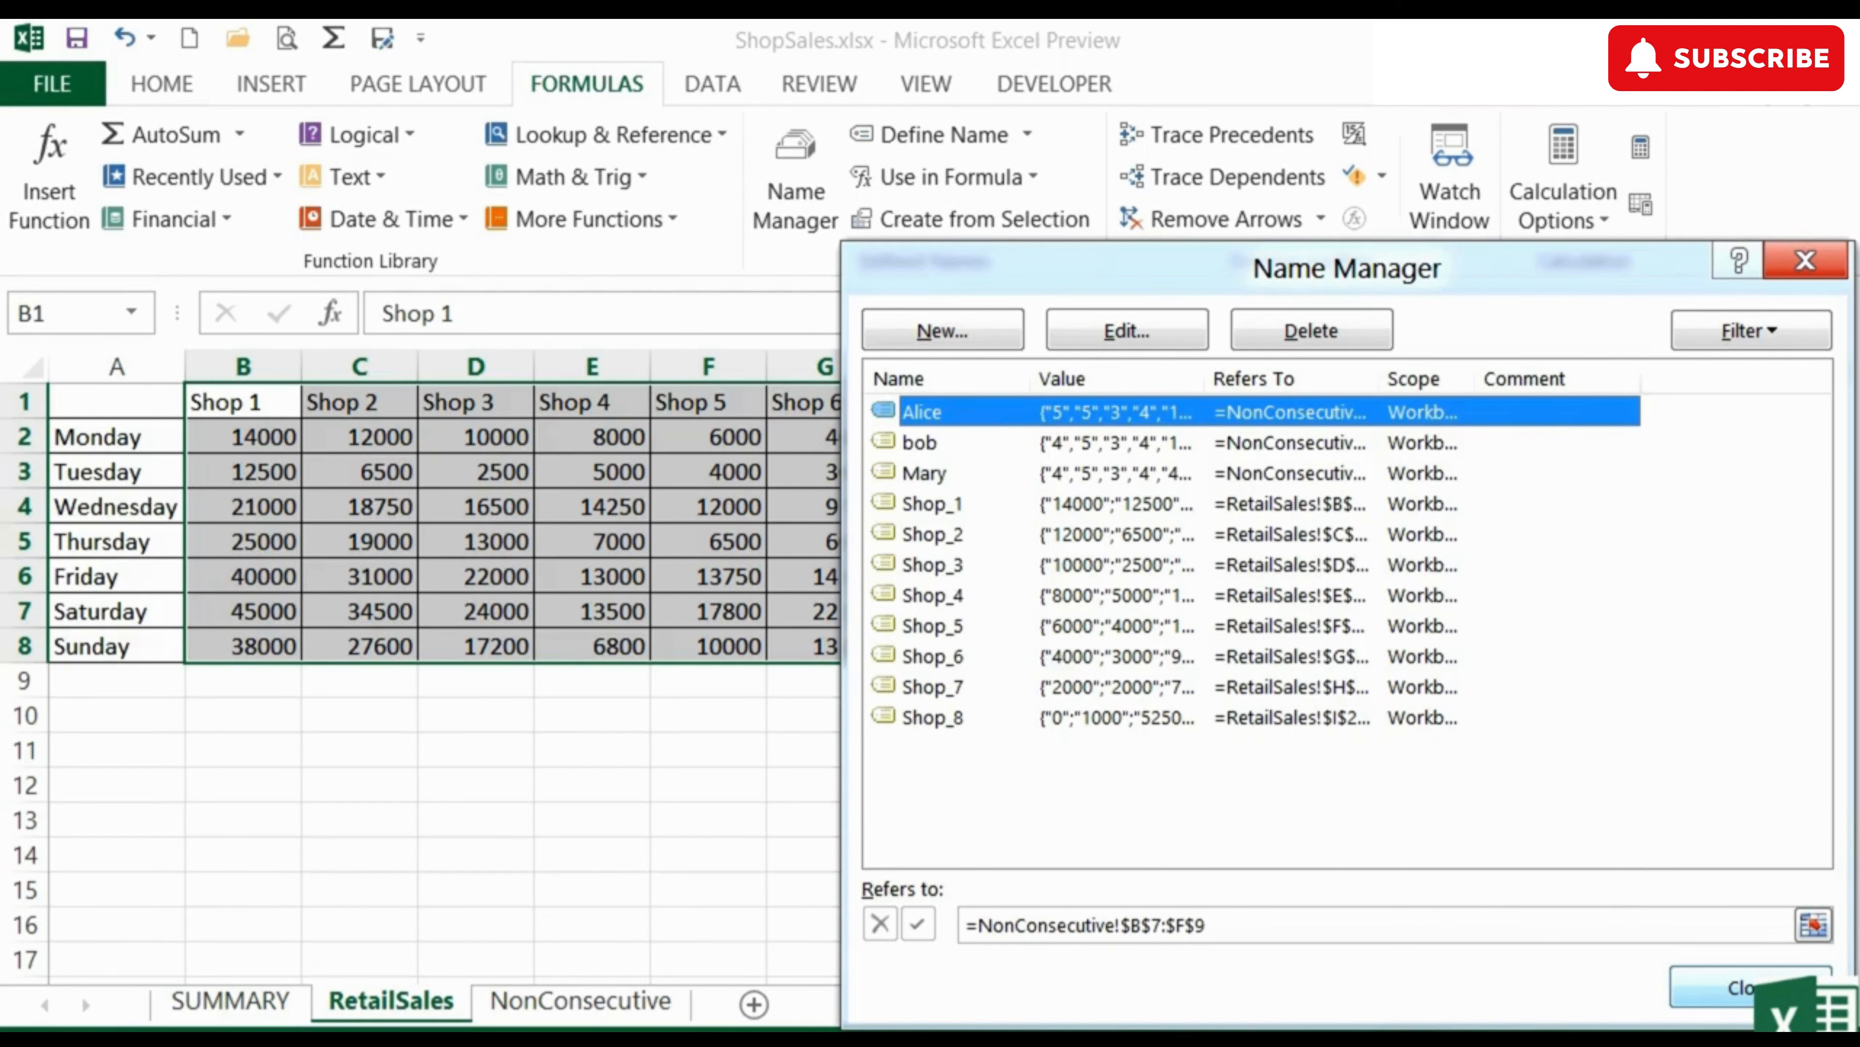
{"action": "left_click", "coordinate": [1736, 987]}
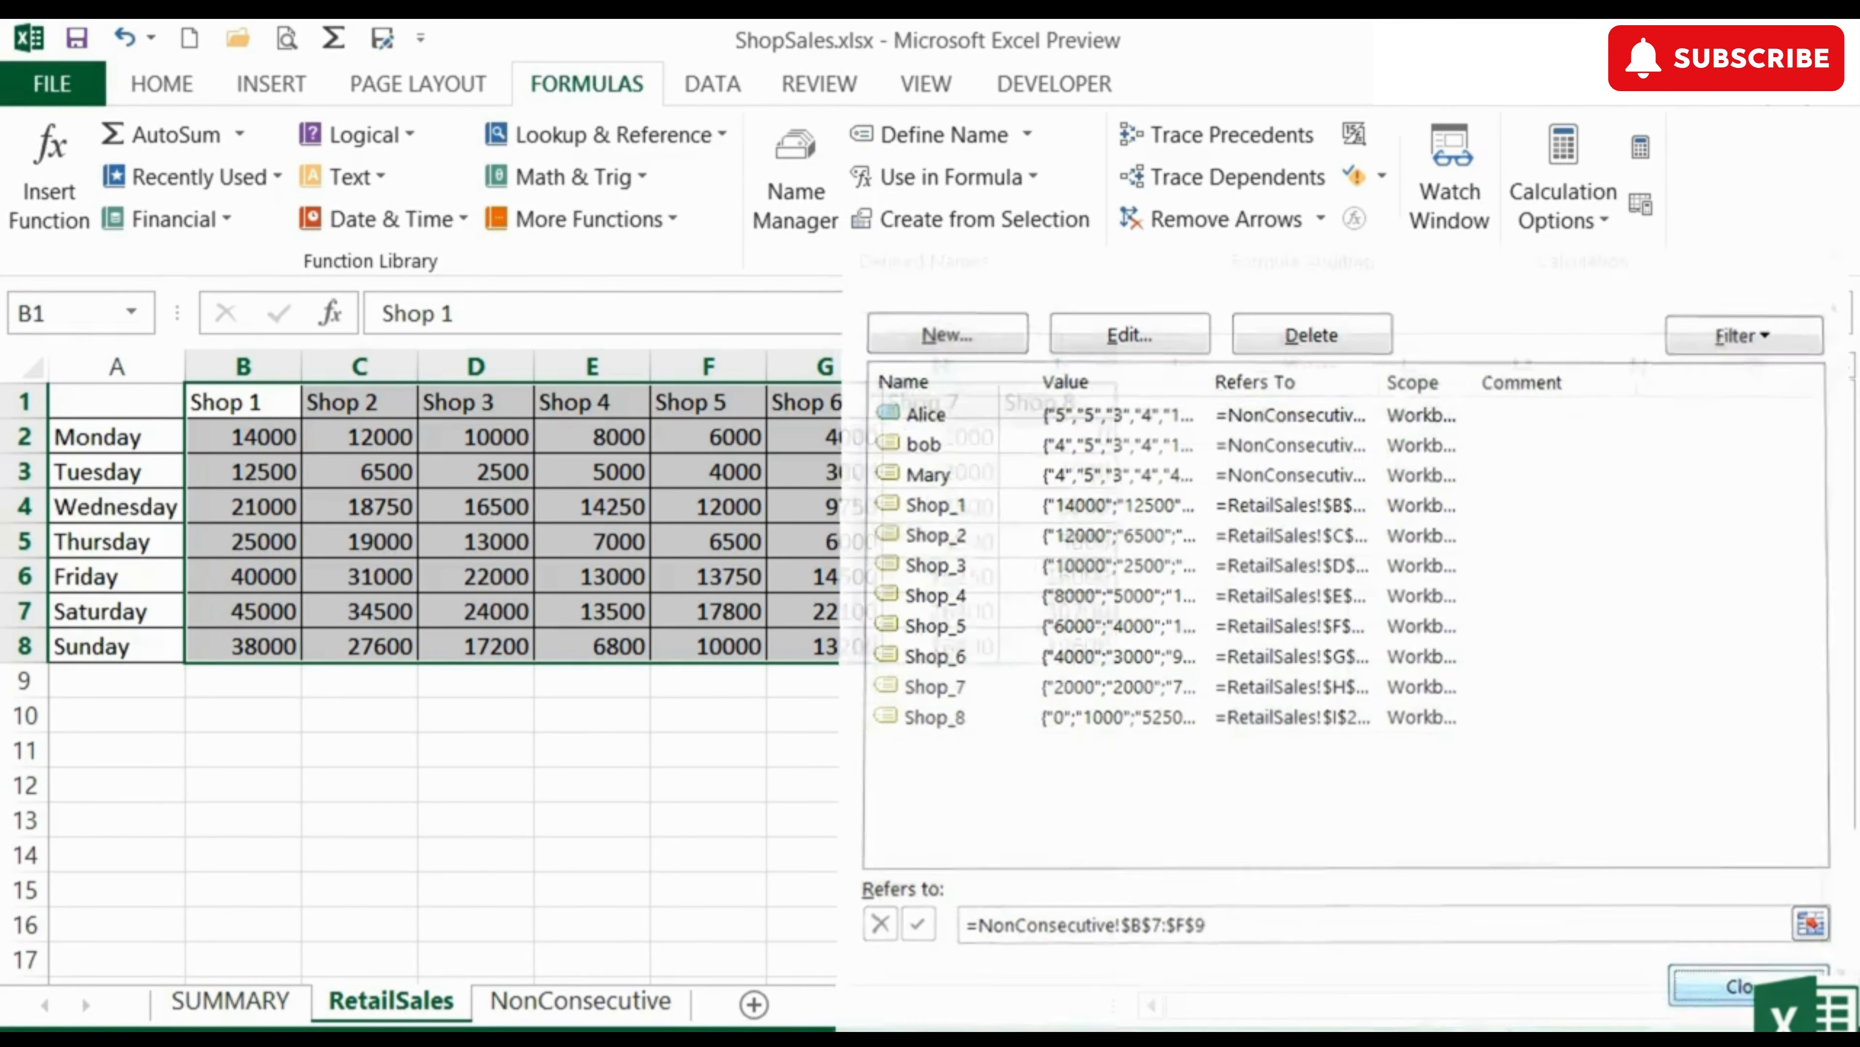
Total shop1's sales in B3 of the SUMMARY sheet with a SUM formula on the named range Shop_1
{"action": "left_click", "coordinate": [253, 1011]}
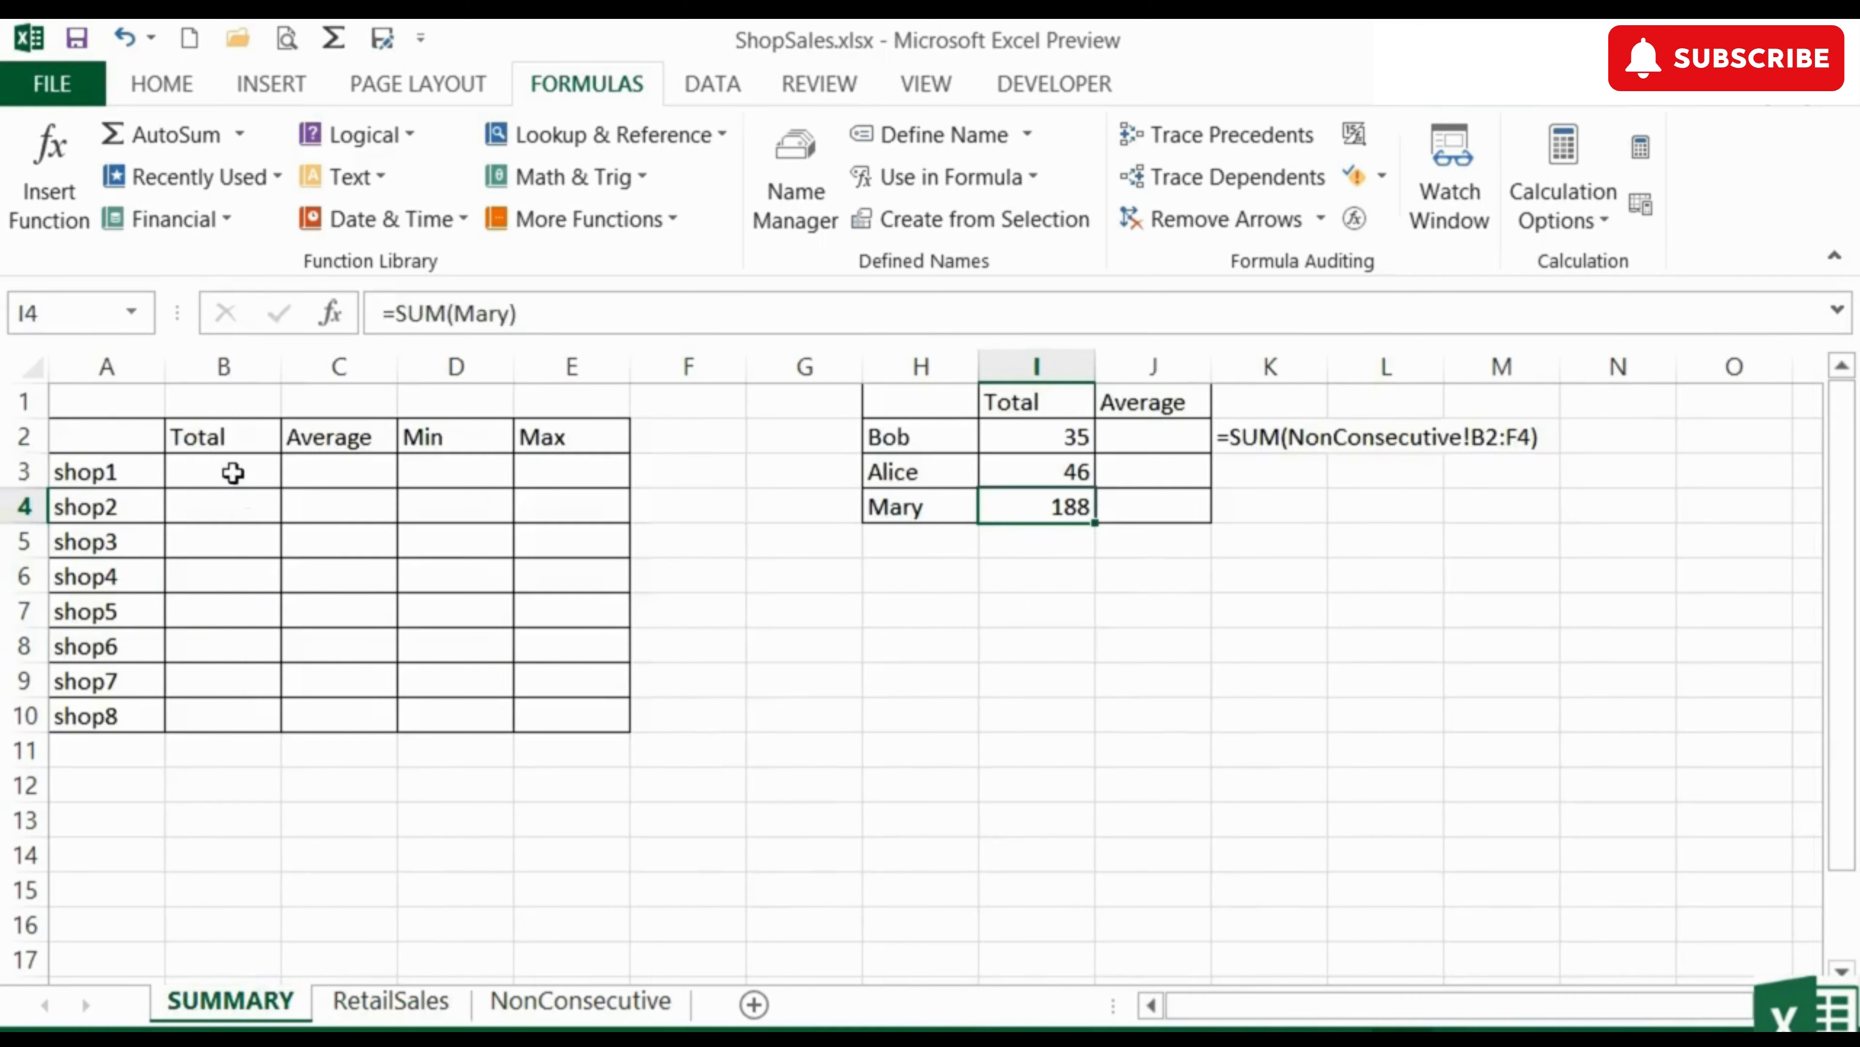
{"action": "left_click", "coordinate": [232, 473]}
{"action": "type", "text": "="}
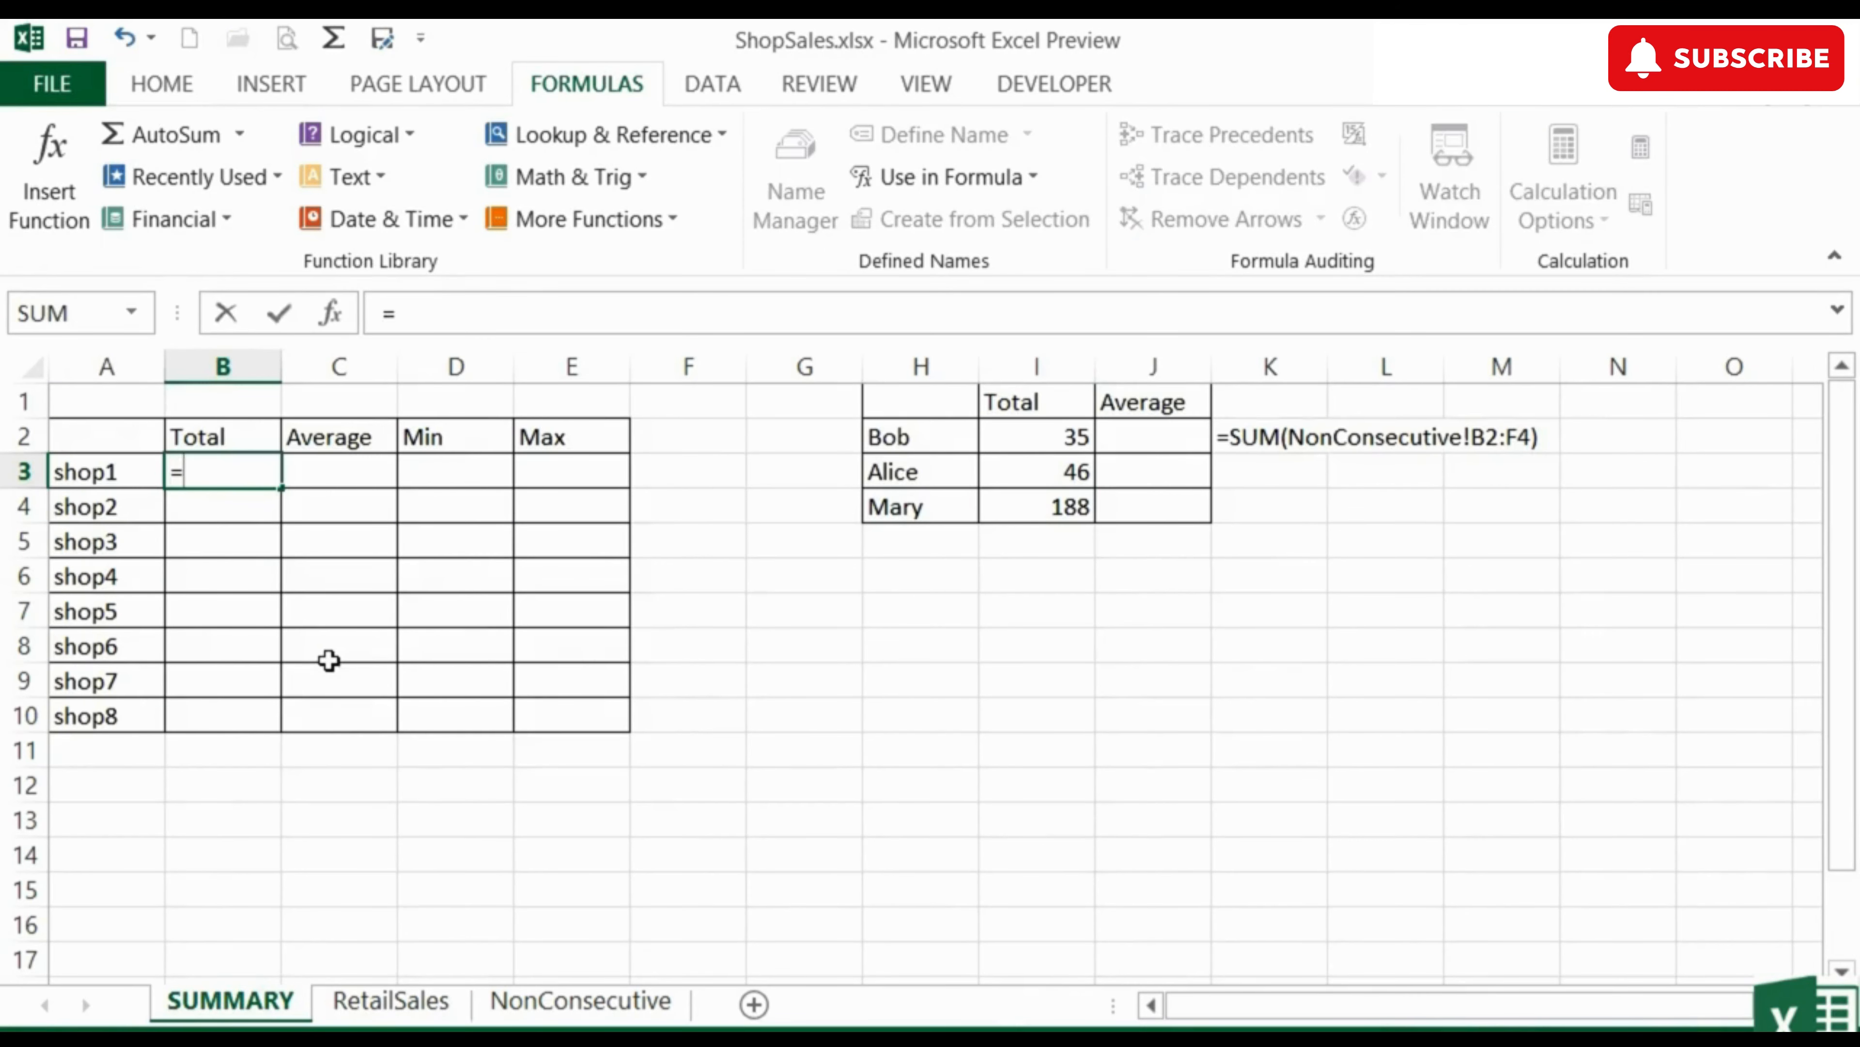
{"action": "type", "text": "sum(shop"}
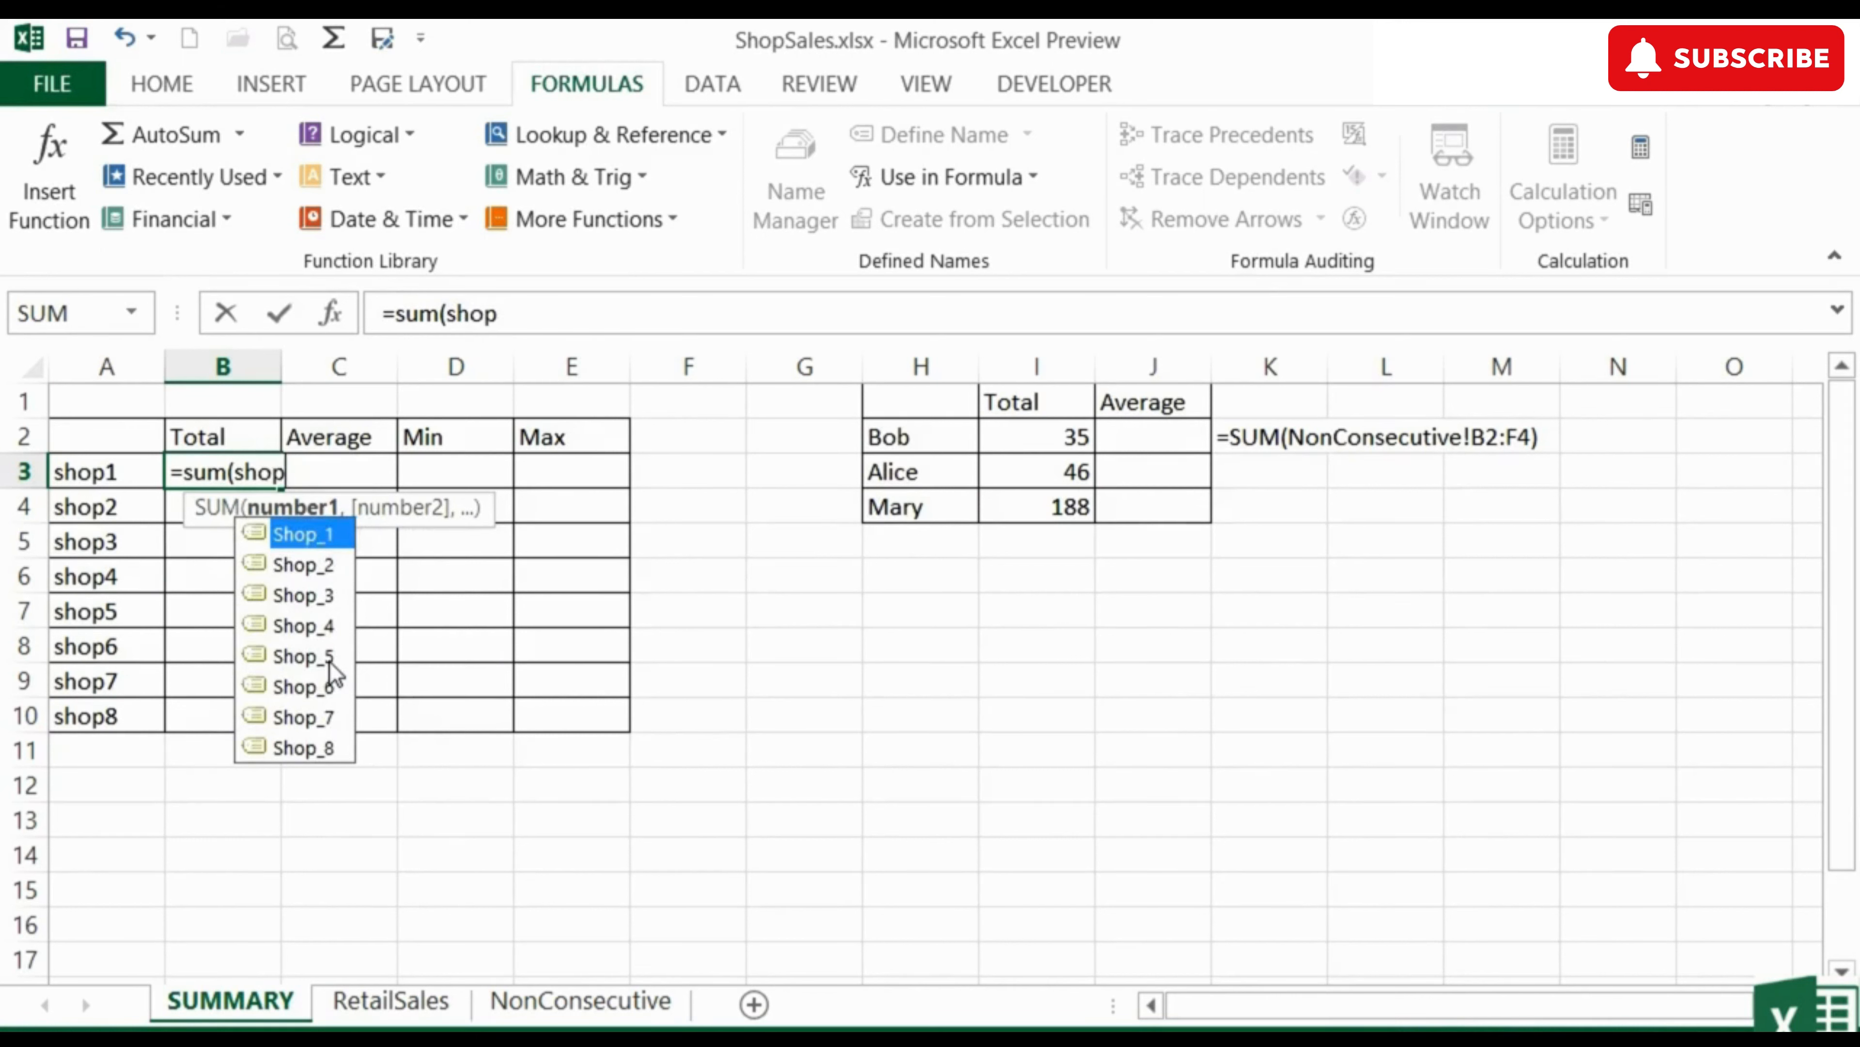
{"action": "double_click", "coordinate": [290, 534]}
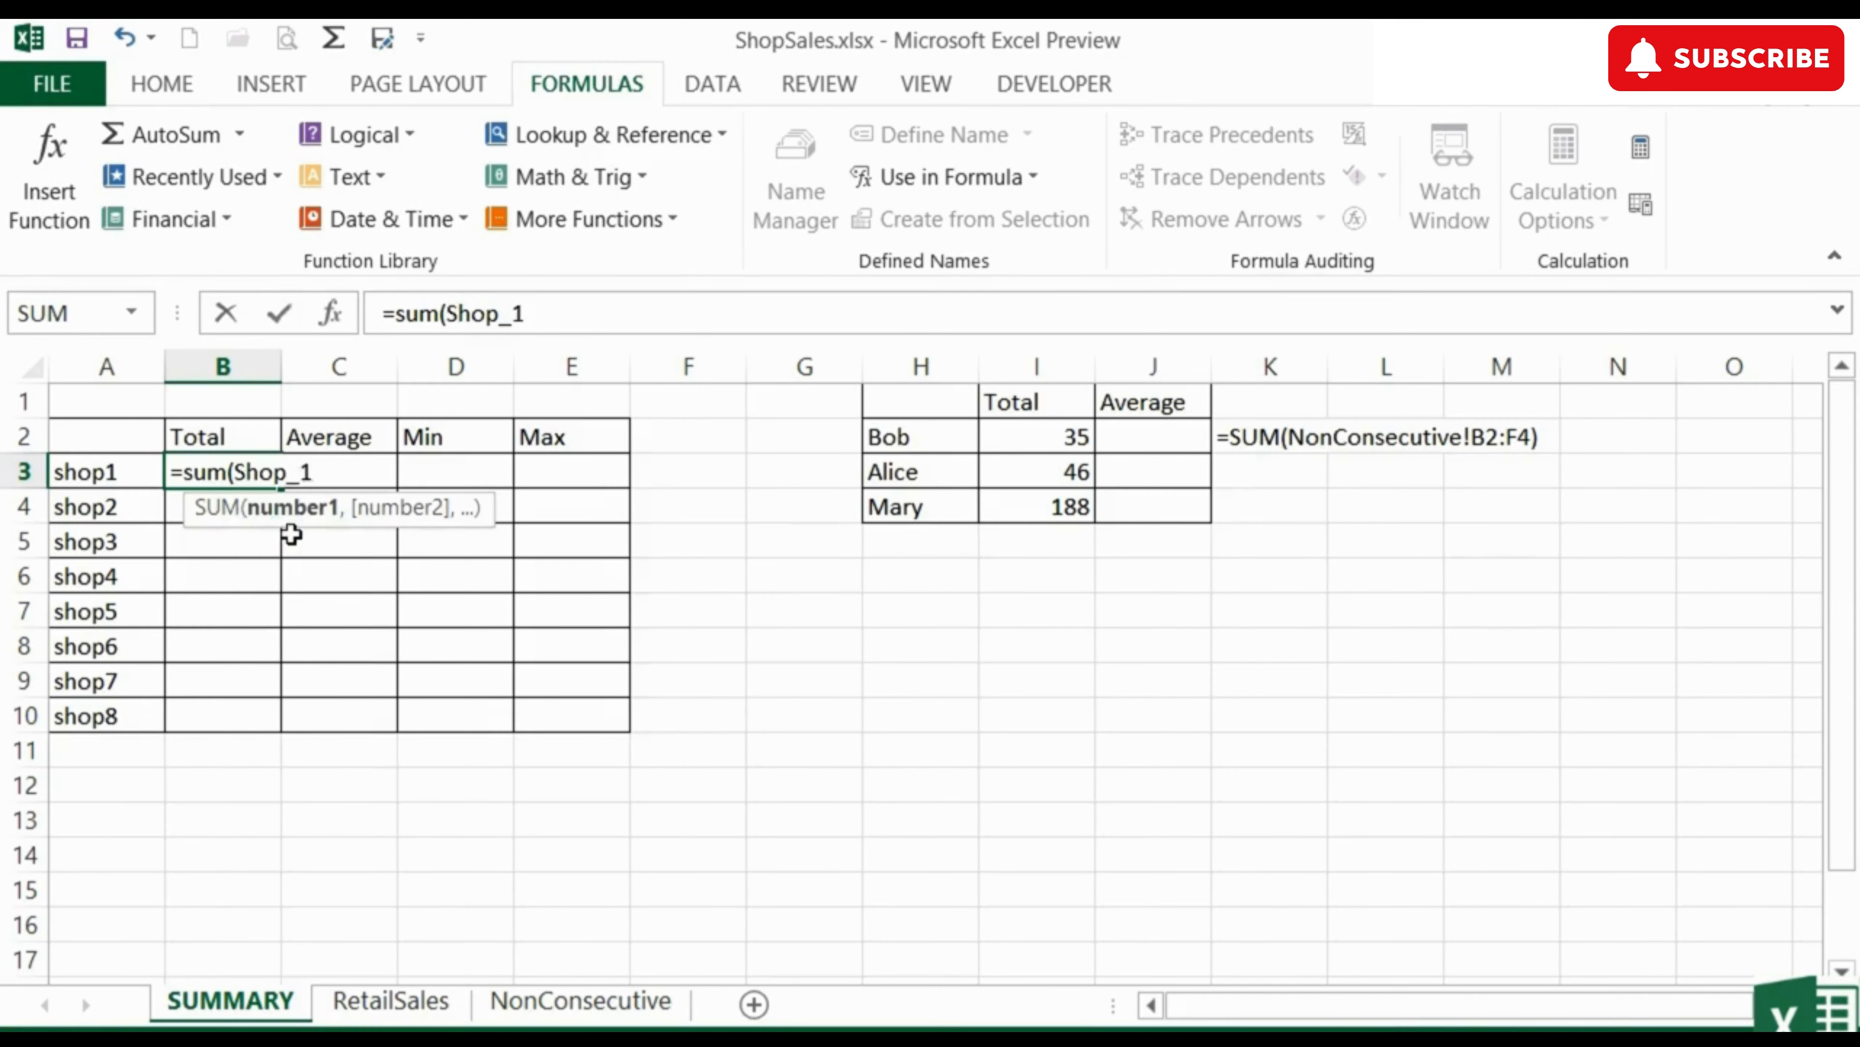
{"action": "key", "text": "Tab"}
Calculate shop1's average in C3 with an AVERAGE formula on the named range Shop_1
{"action": "type", "text": "=a"}
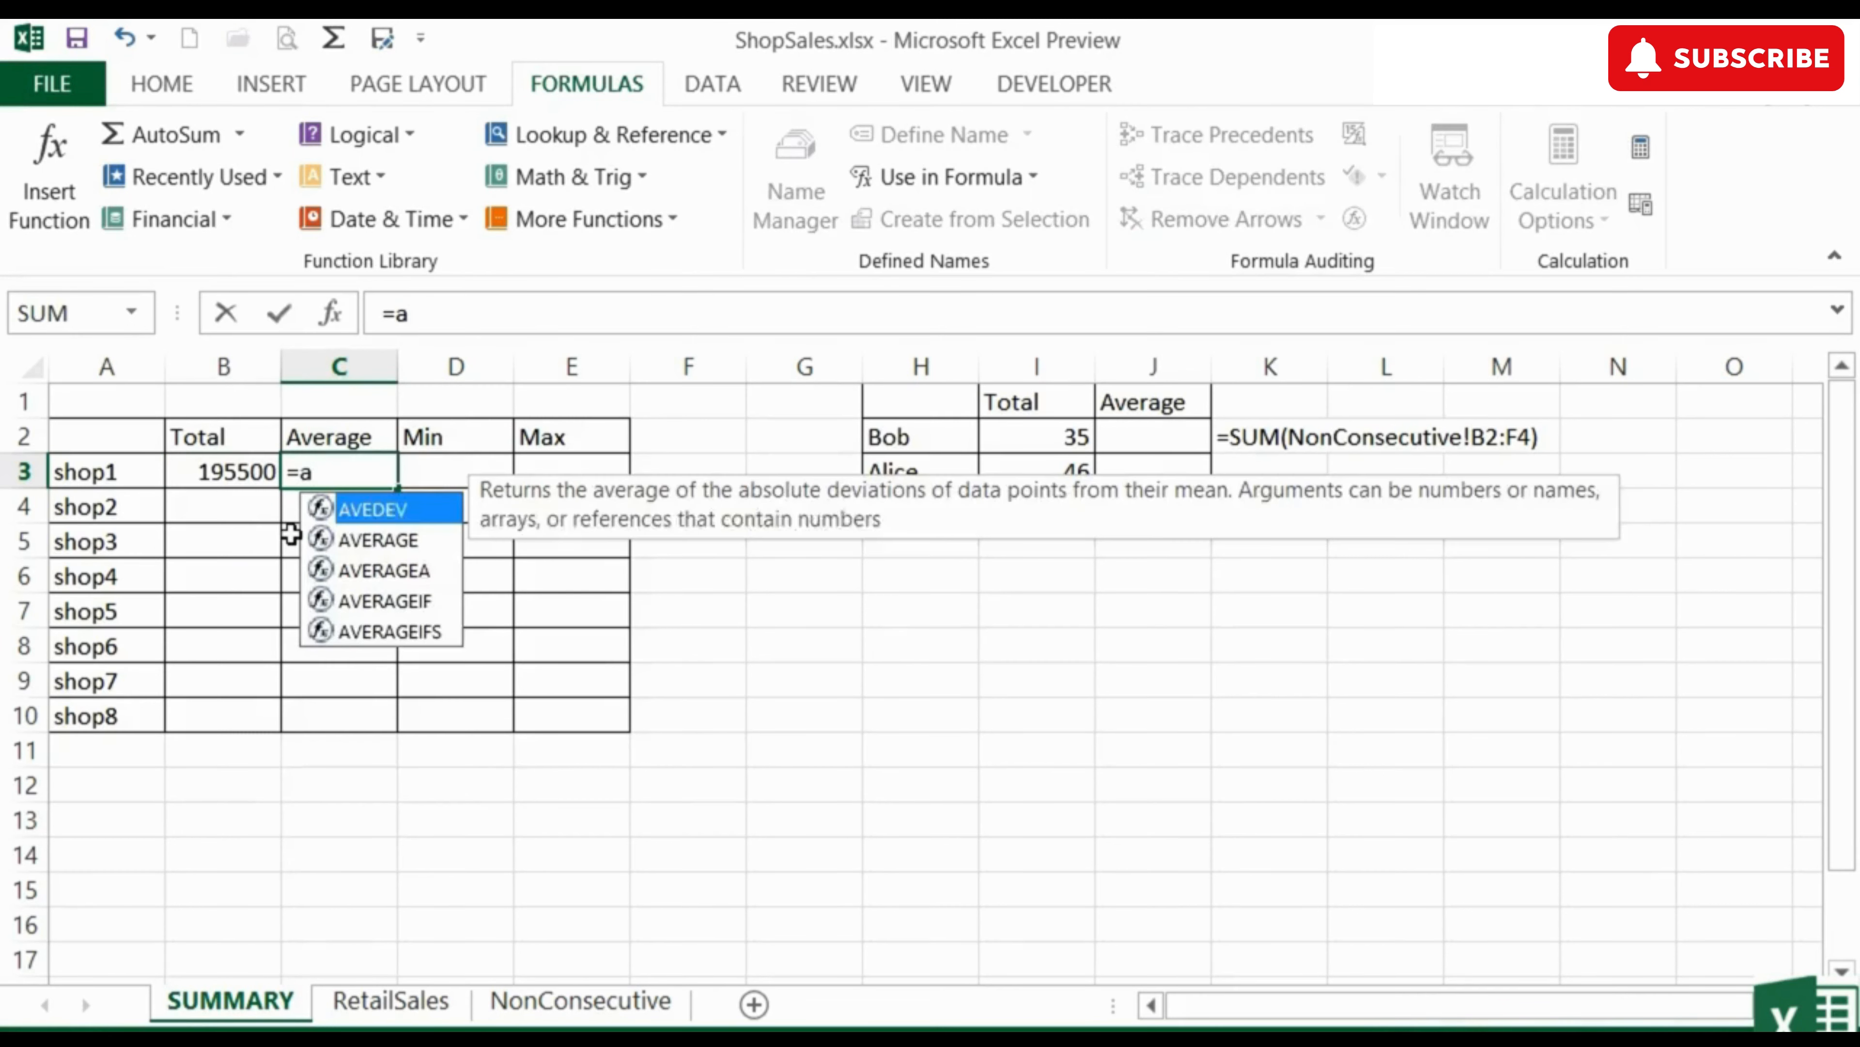
{"action": "type", "text": "verage("}
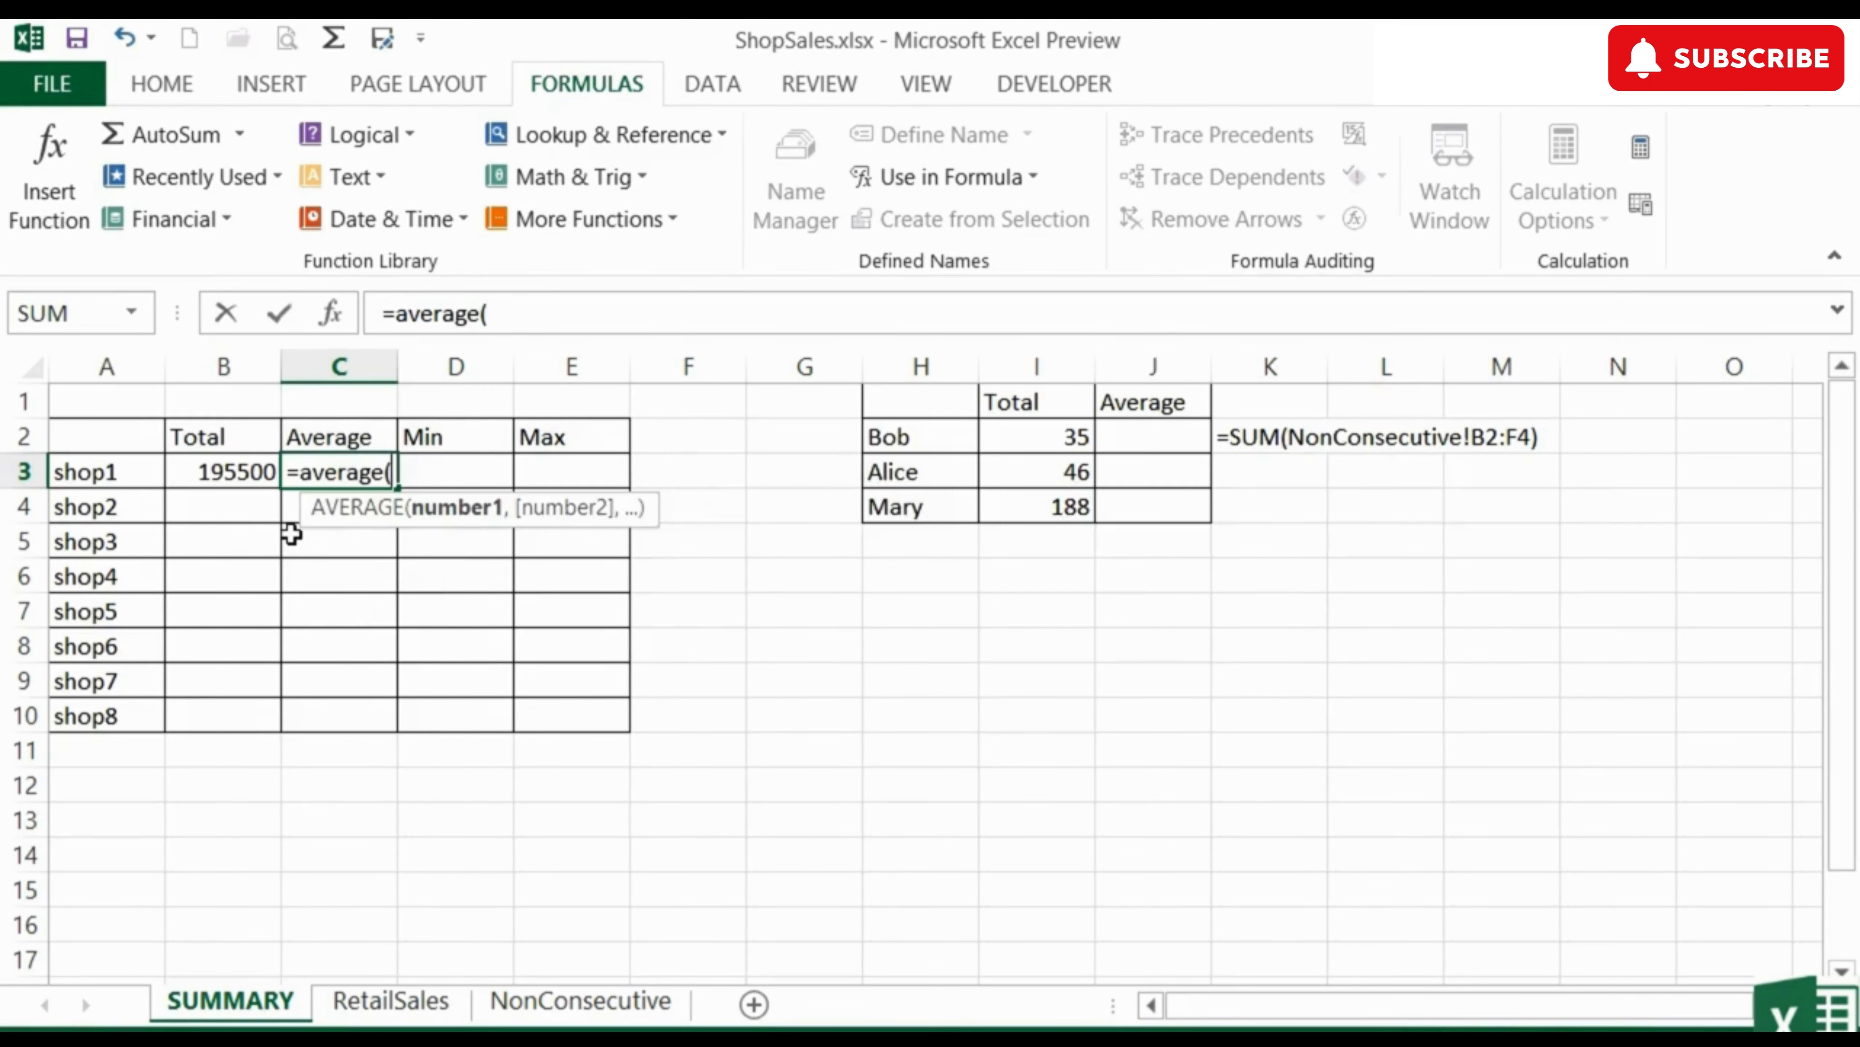
{"action": "type", "text": "shop"}
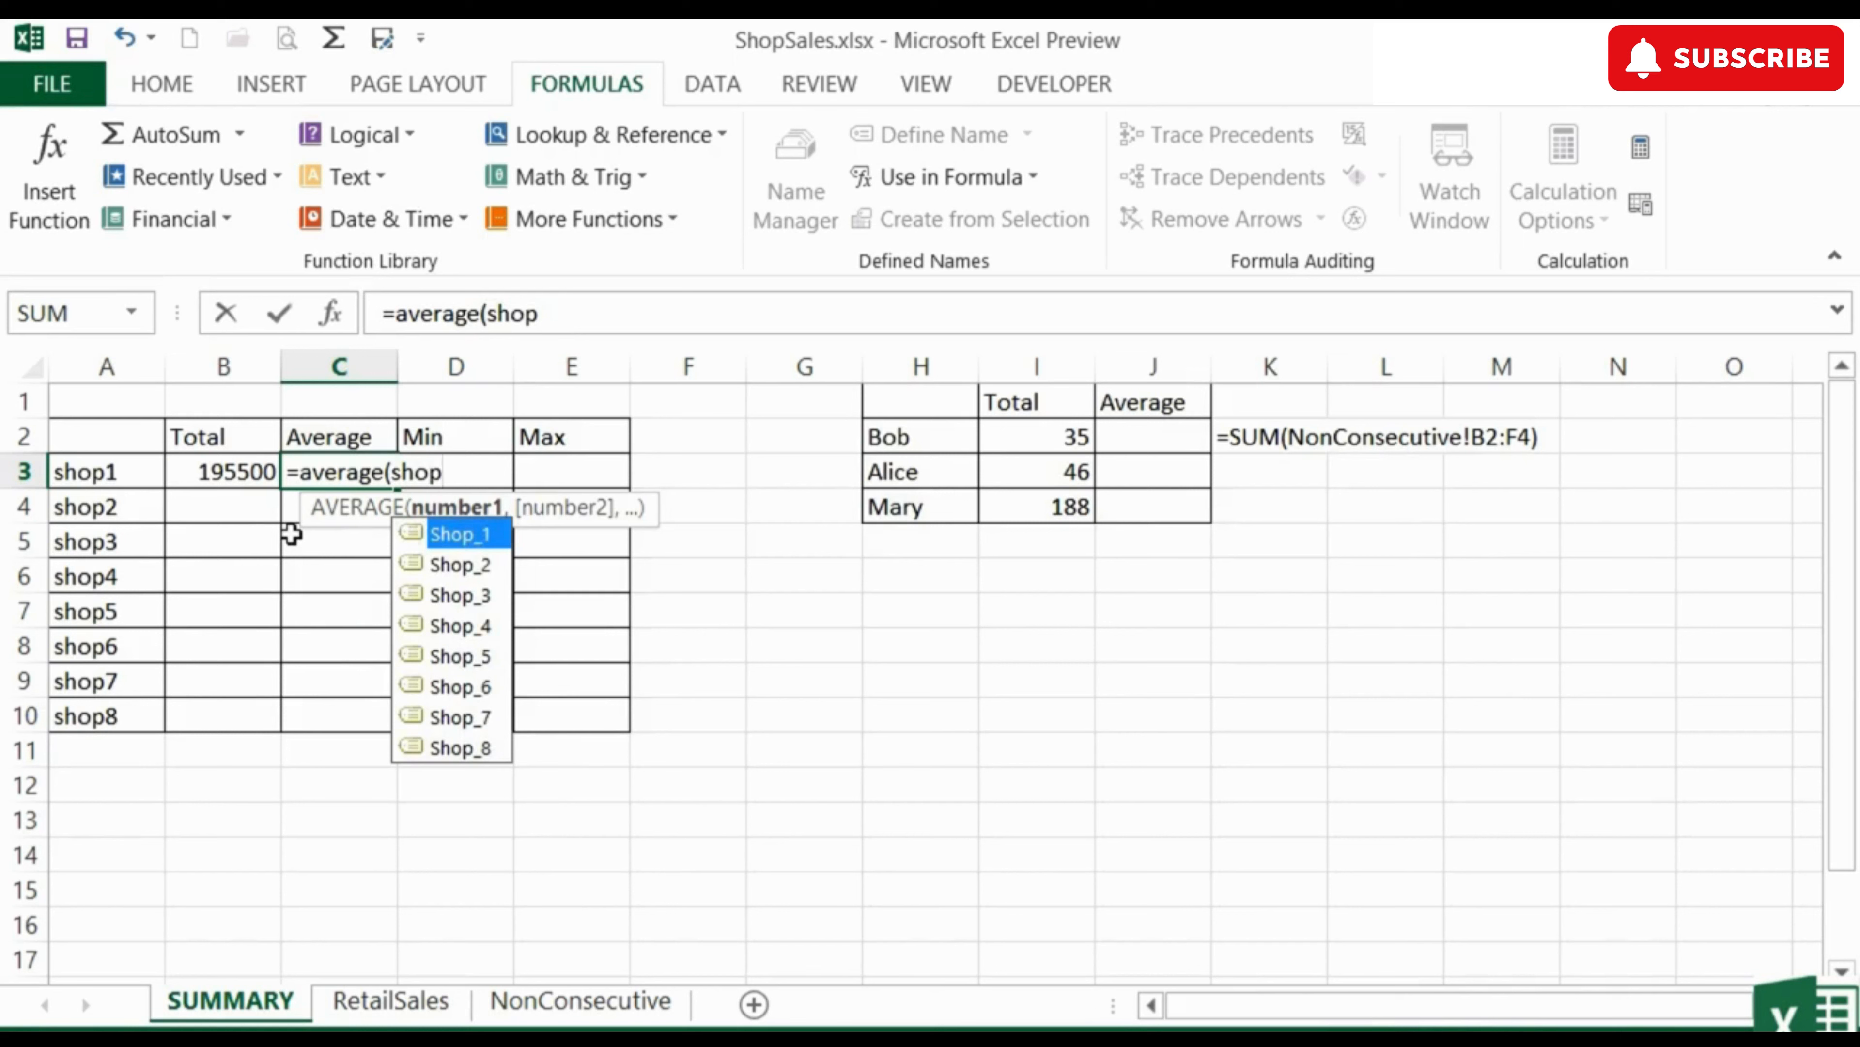
{"action": "double_click", "coordinate": [456, 534]}
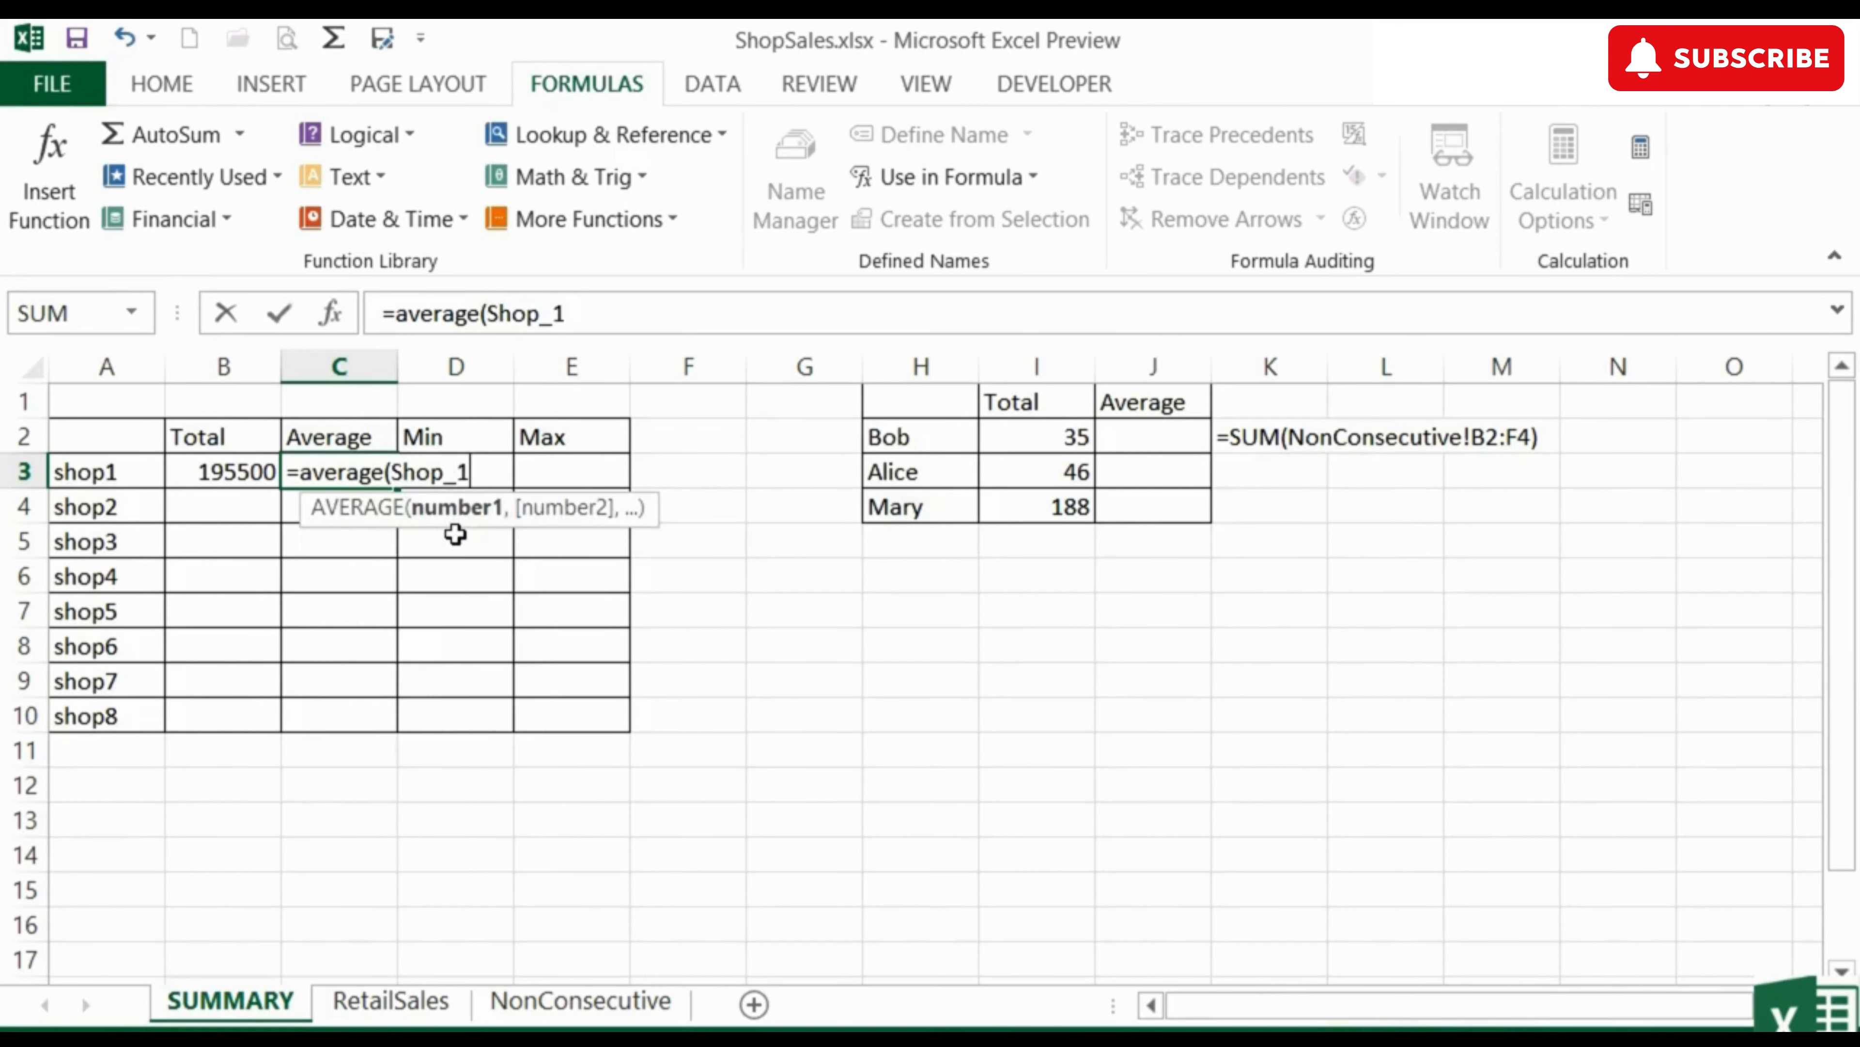
{"action": "key", "text": "Tab"}
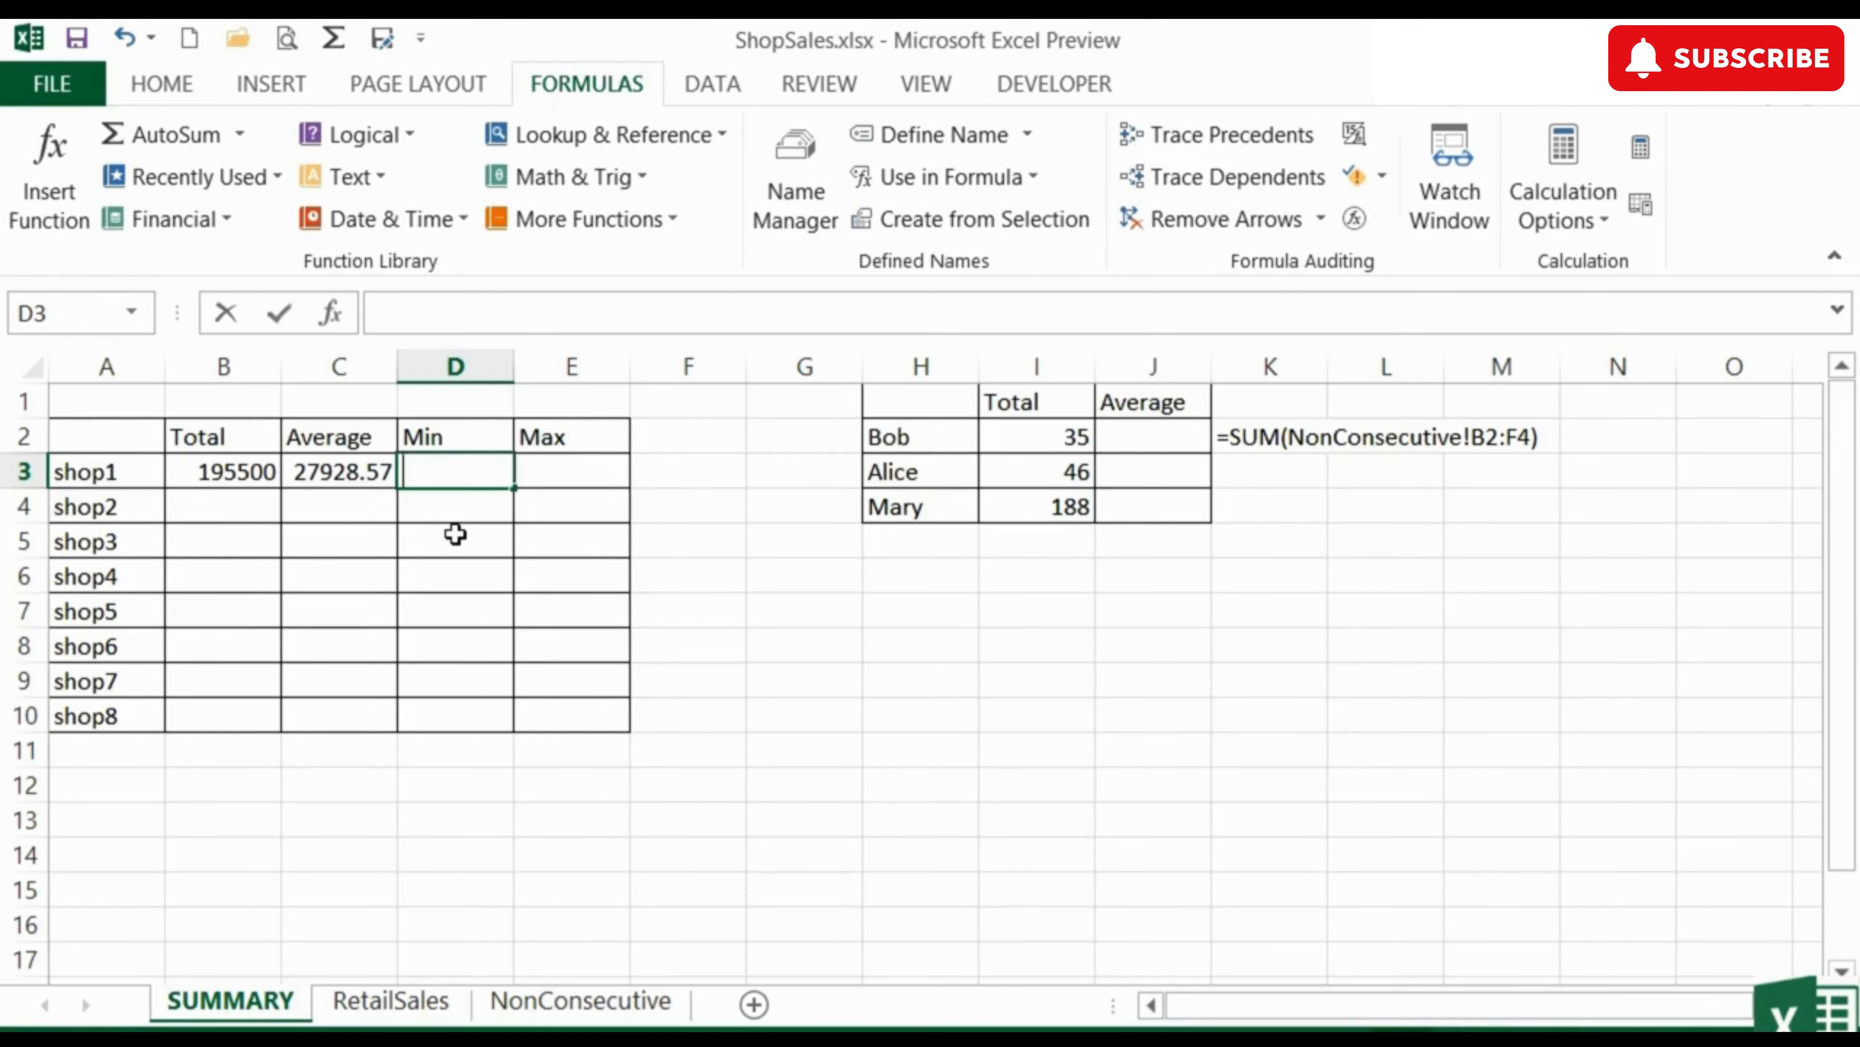
Fill shop1's Min in D3 and Max in E3 with MIN and MAX formulas on the named range Shop_1
{"action": "type", "text": "=min(sho"}
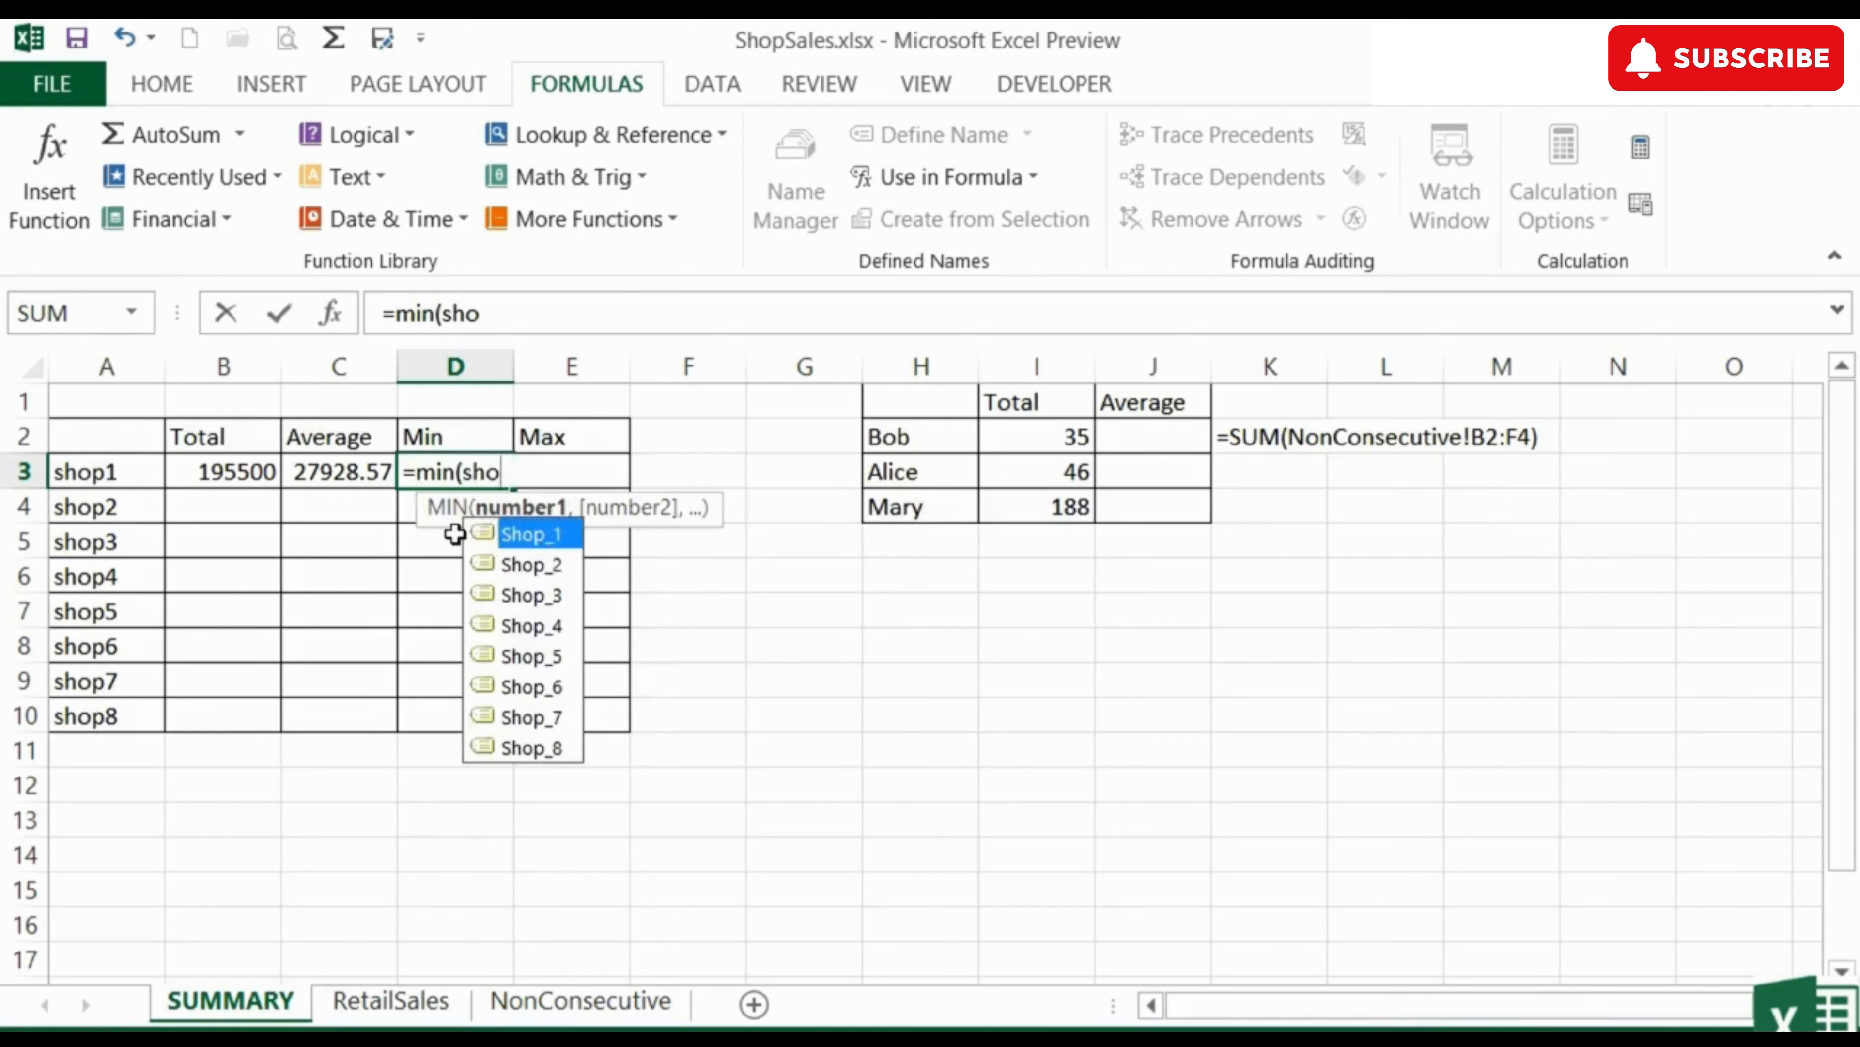
{"action": "double_click", "coordinate": [455, 535]}
{"action": "key", "text": "Tab"}
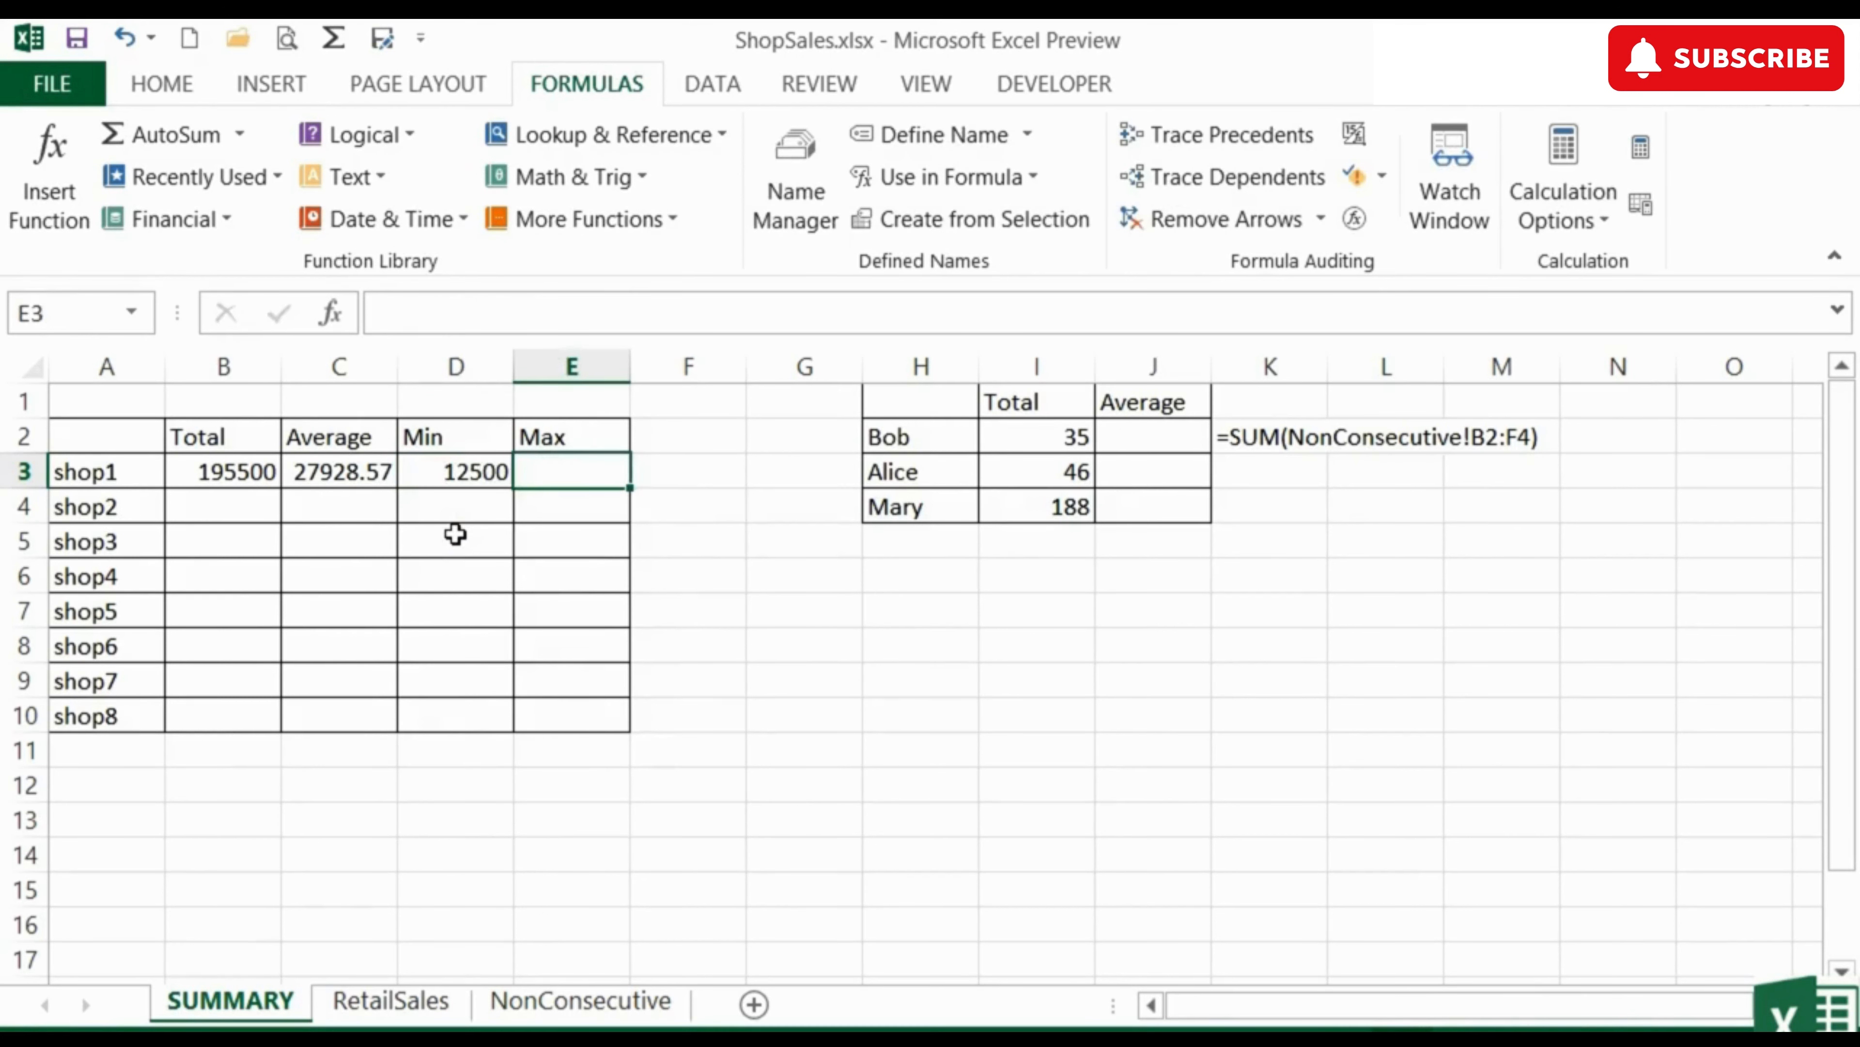
{"action": "type", "text": "=max("}
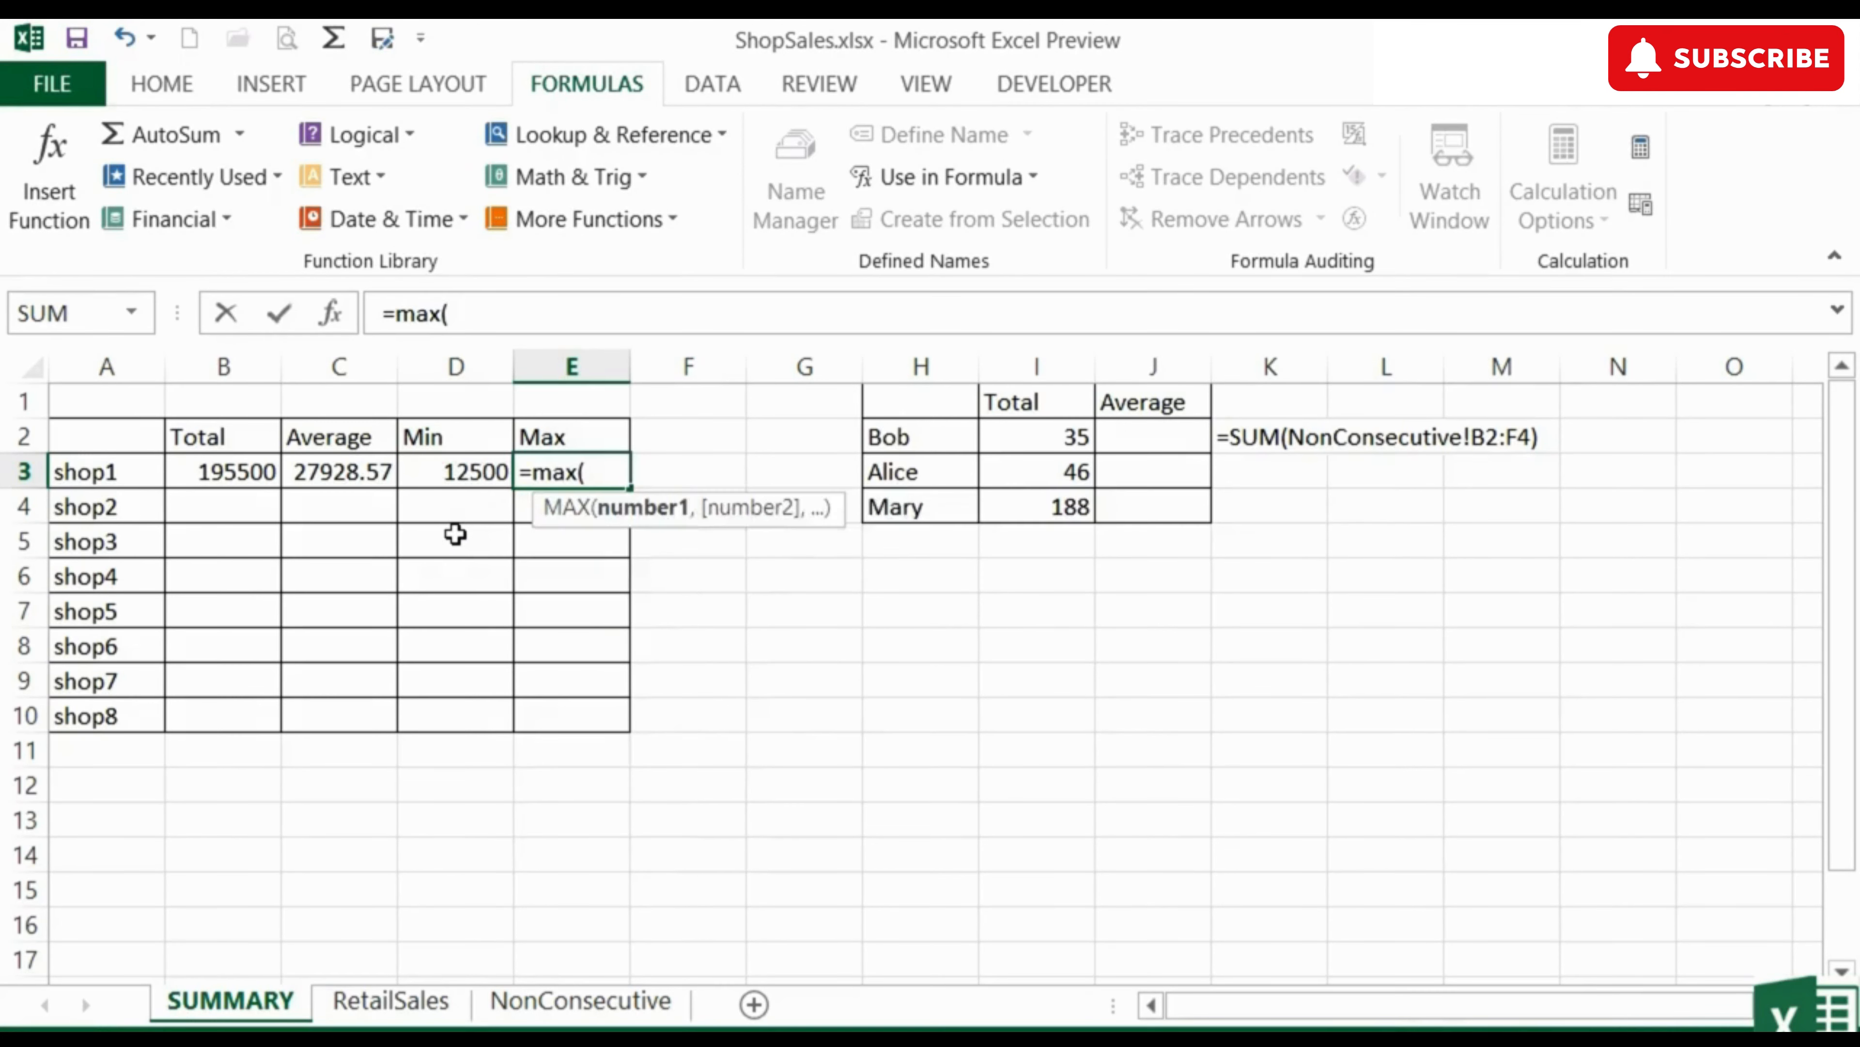
{"action": "type", "text": "shop"}
{"action": "double_click", "coordinate": [652, 532]}
{"action": "type", "text": ")"}
{"action": "key", "text": "Return"}
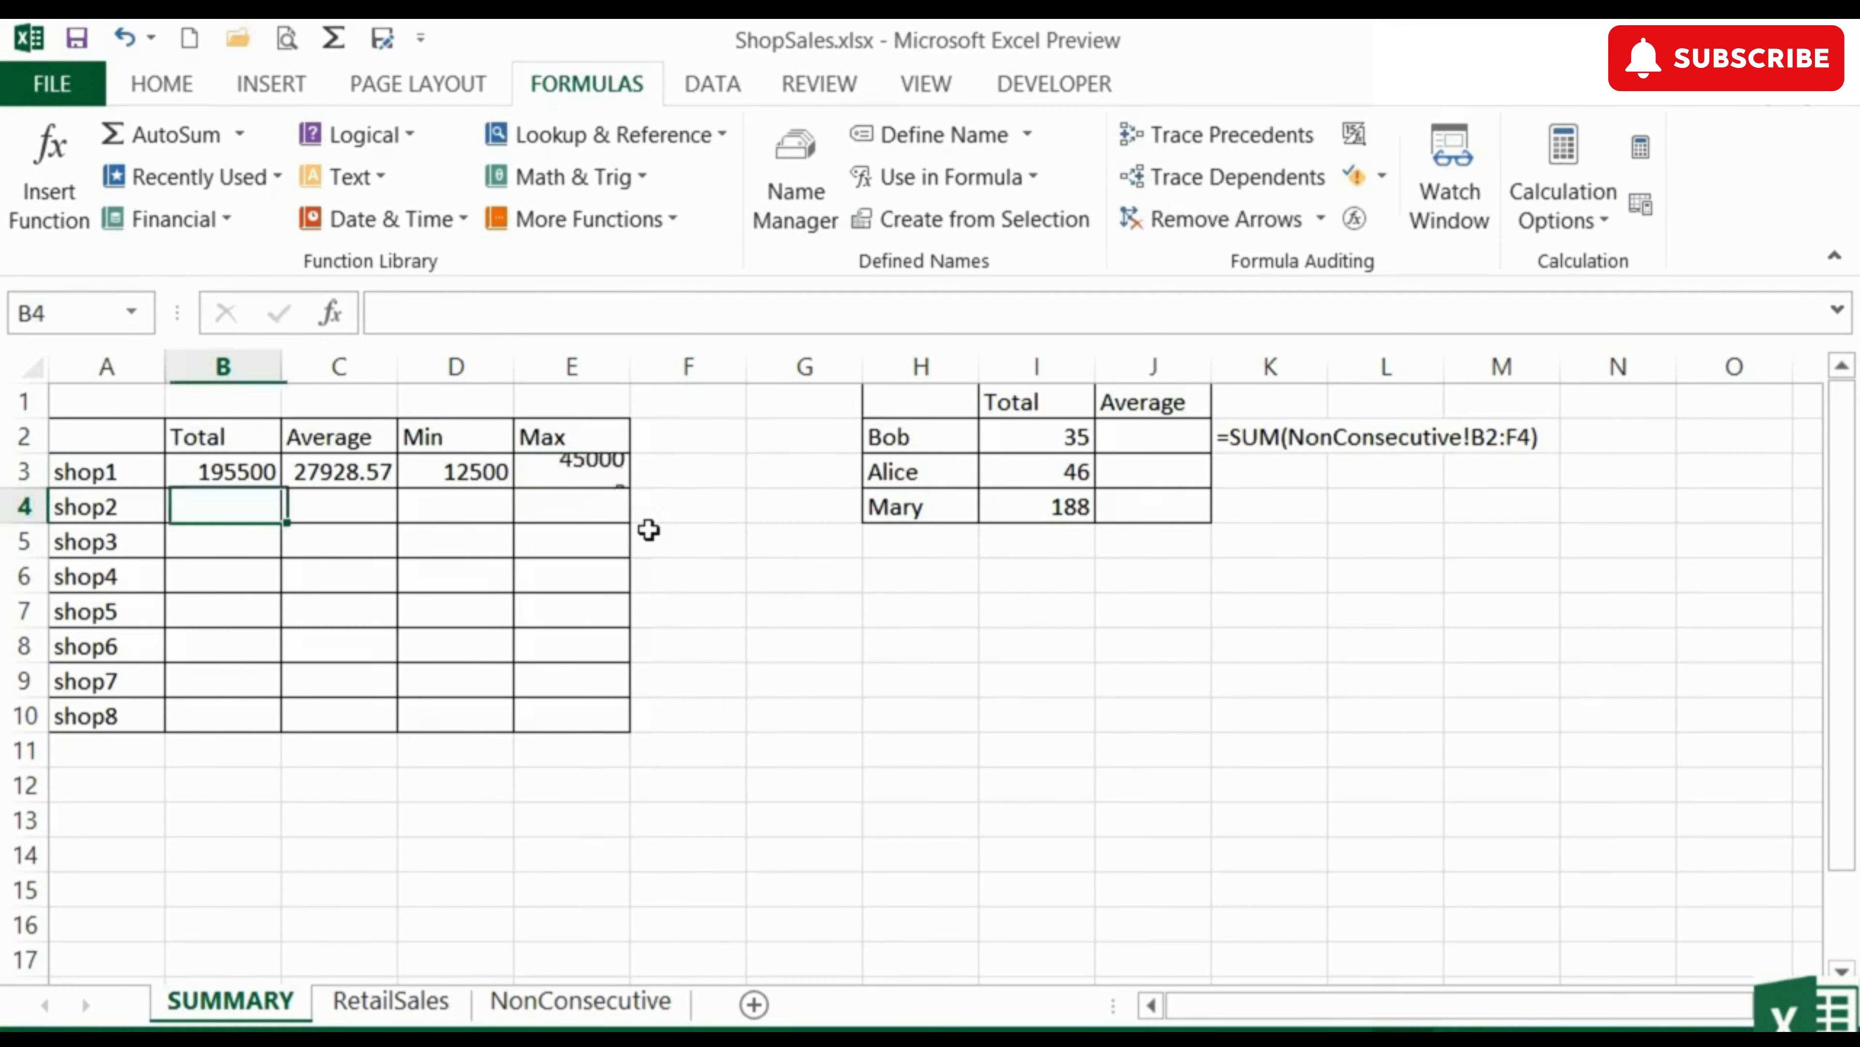